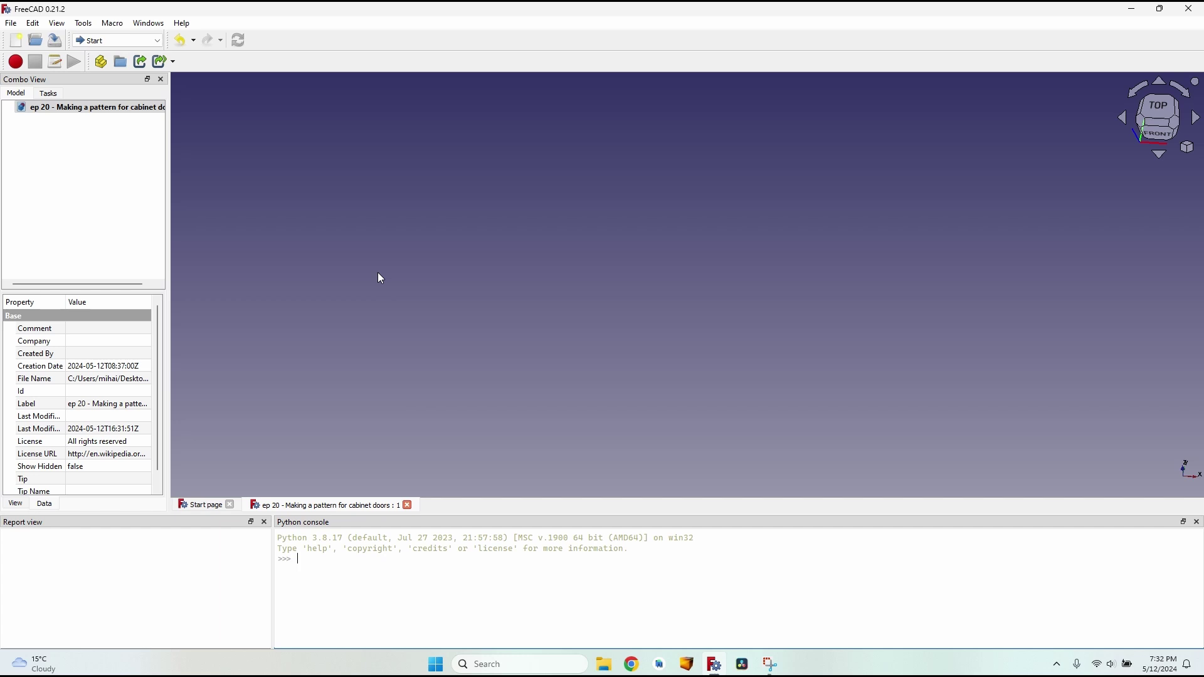
Switch to the Part Design workbench, create a body and start a new sketch on the XY plane
{"action": "left_click", "coordinate": [117, 40]}
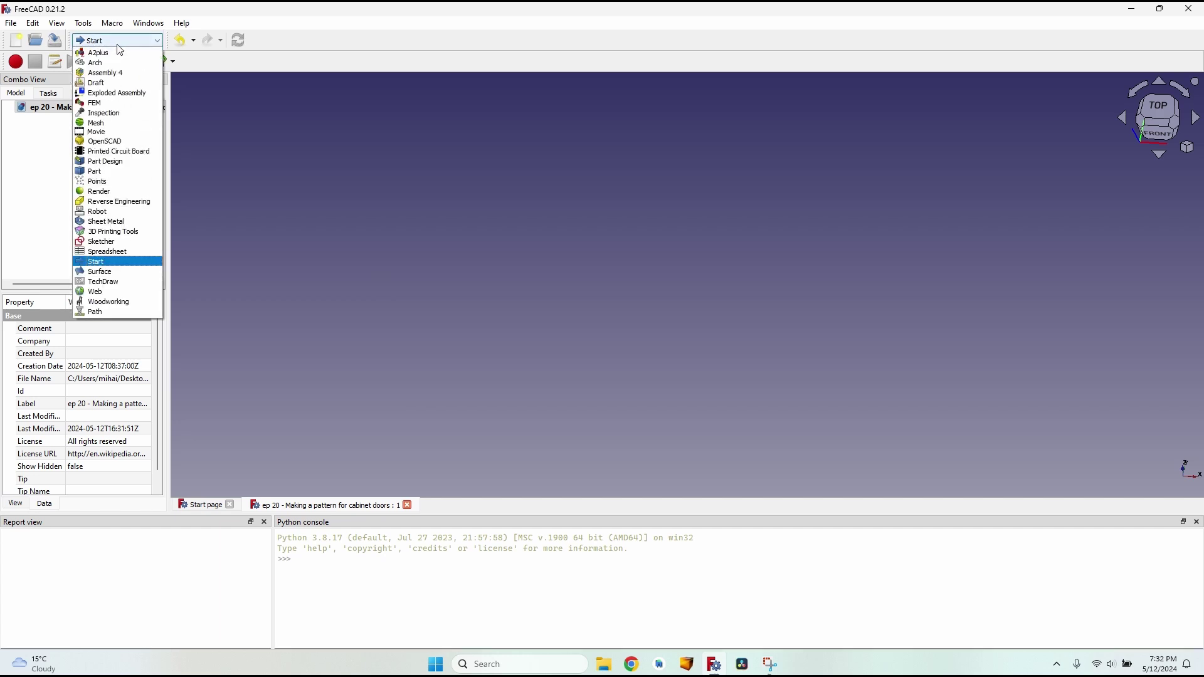
{"action": "left_click", "coordinate": [119, 159]}
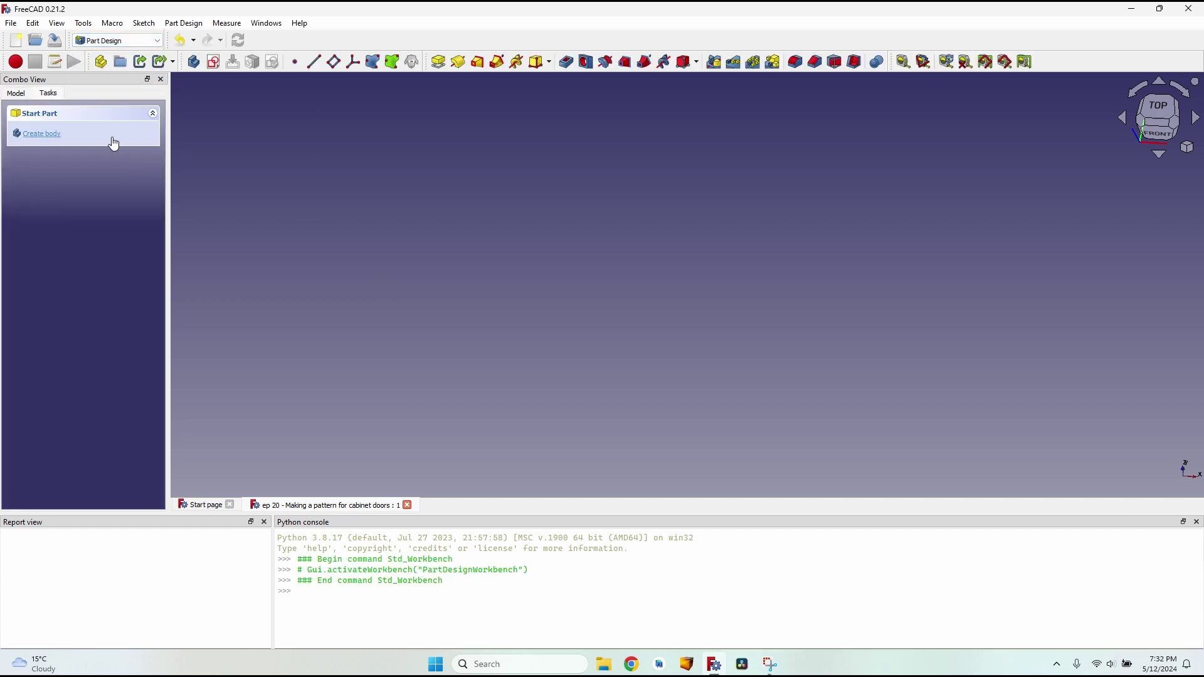
{"action": "left_click", "coordinate": [42, 135]}
{"action": "left_click", "coordinate": [55, 139]}
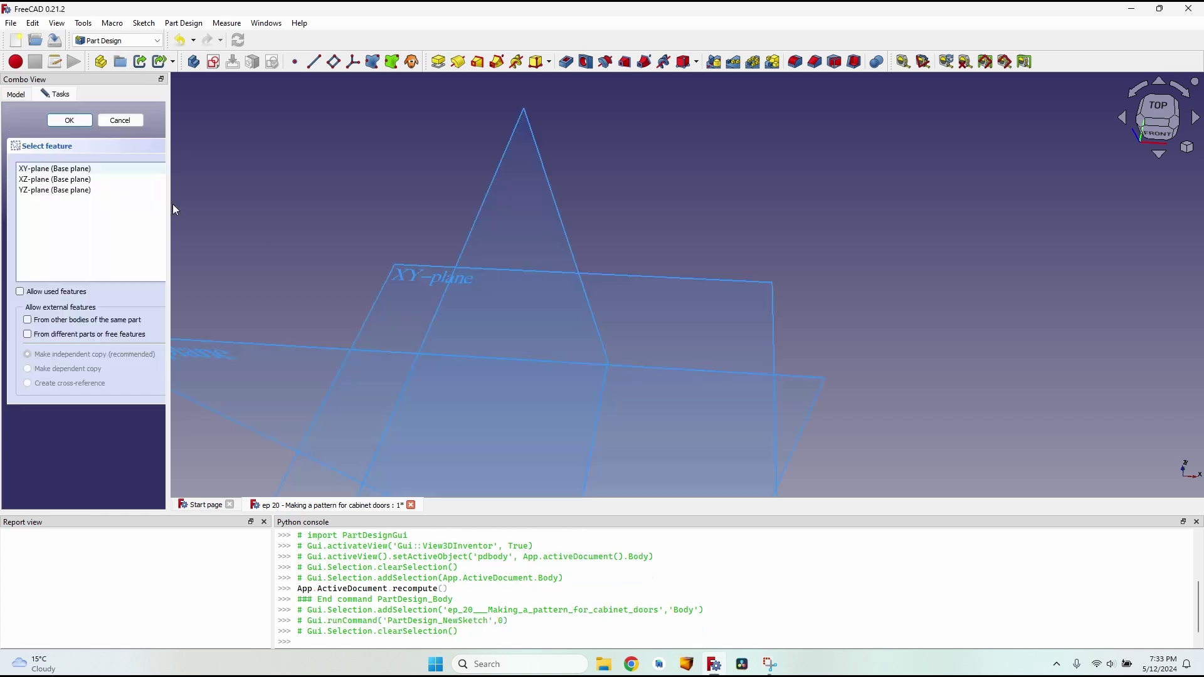
{"action": "middle_click_drag", "start_coordinate": [410, 304], "coordinate": [341, 406]}
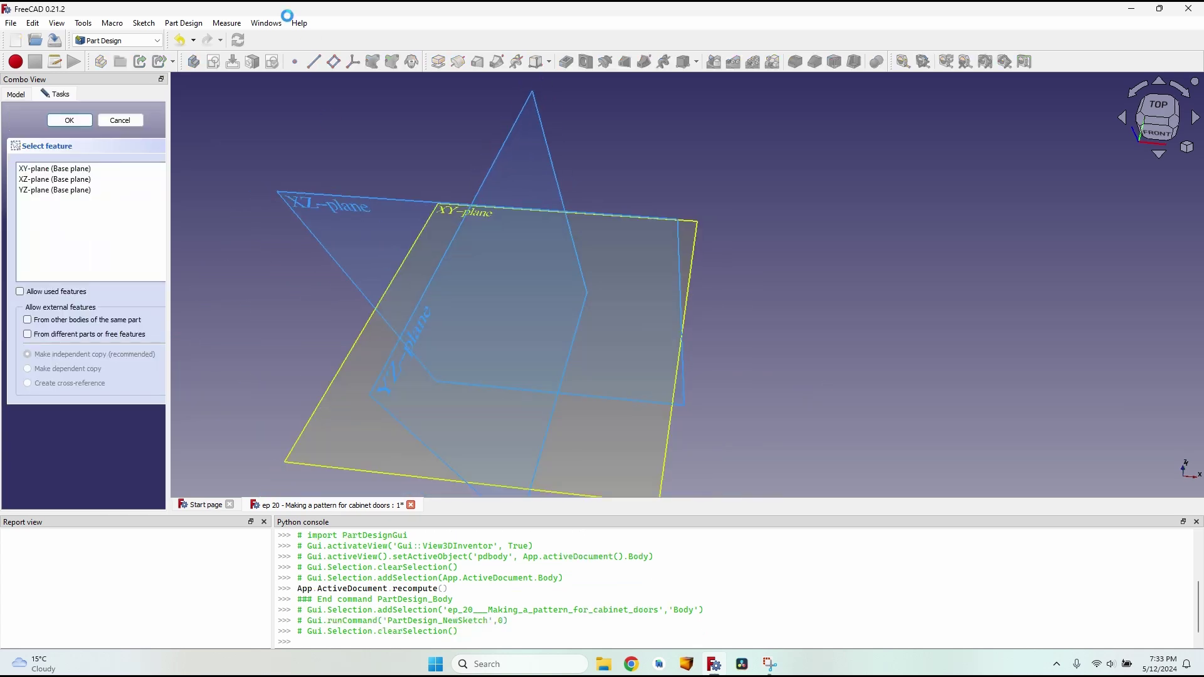
{"action": "left_click", "coordinate": [322, 400]}
Draw a rectangle about 69 mm wide and 46 mm high with its lower-left corner on the origin
{"action": "left_click", "coordinate": [336, 63]}
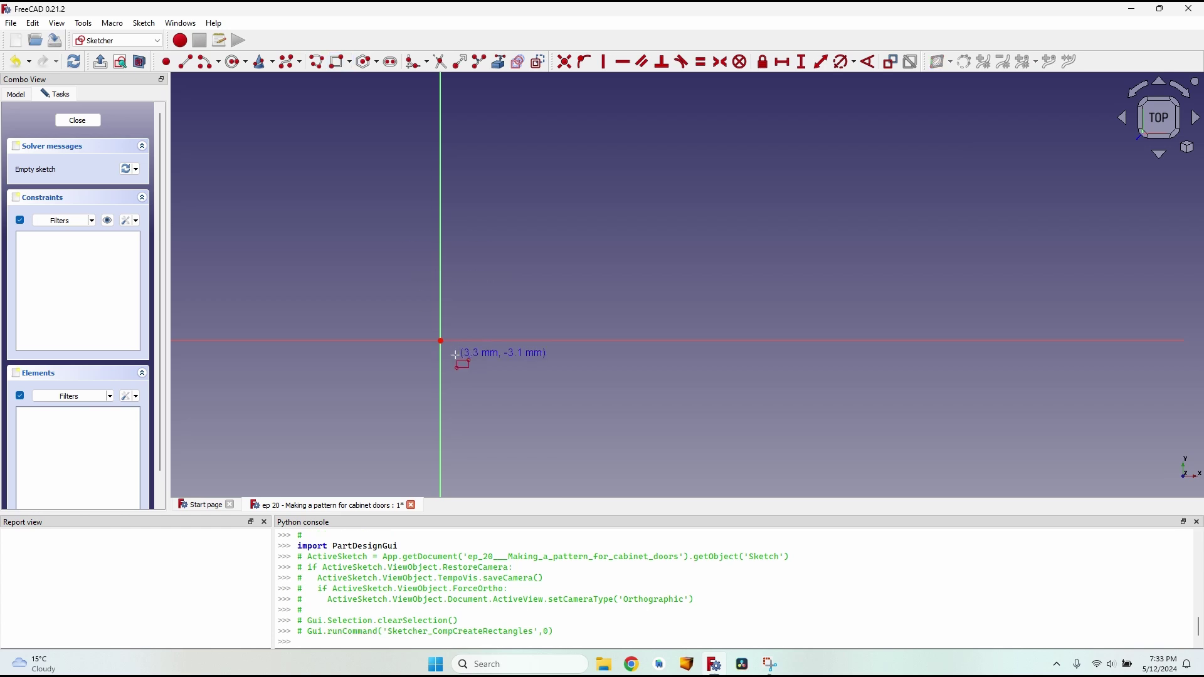
{"action": "left_click", "coordinate": [441, 340]}
{"action": "left_click", "coordinate": [787, 111]}
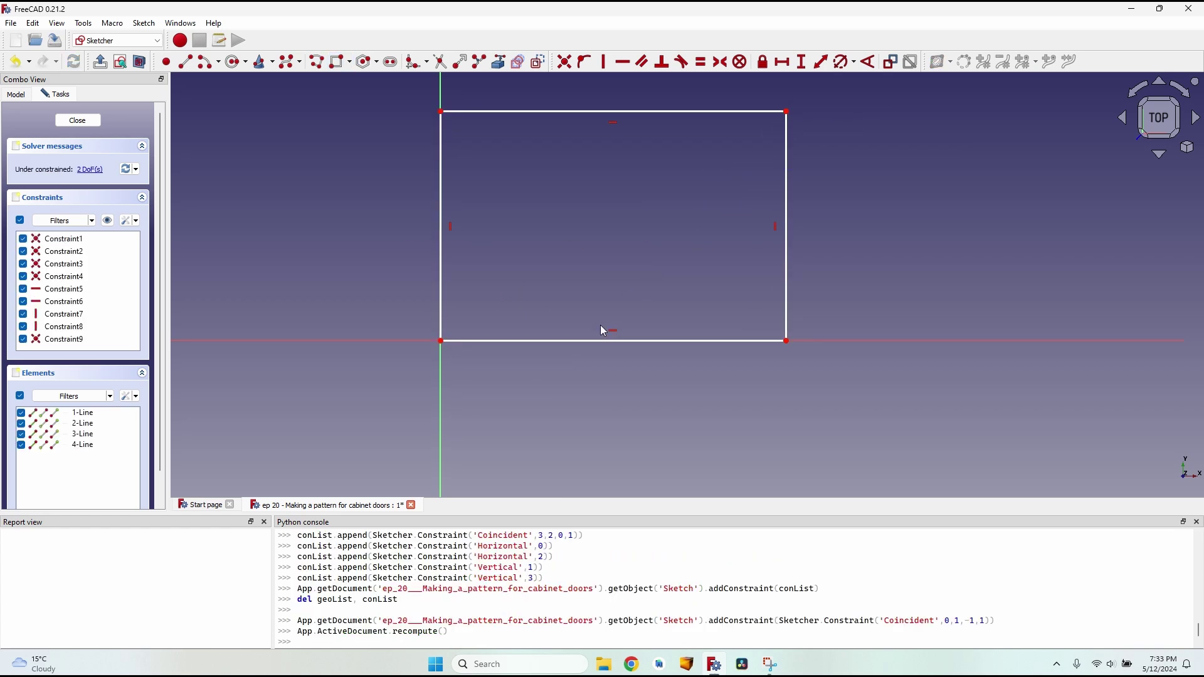
Constrain the rectangle's horizontal and vertical sides to 300 mm each
{"action": "left_click", "coordinate": [584, 339]}
{"action": "type", "text": "l"}
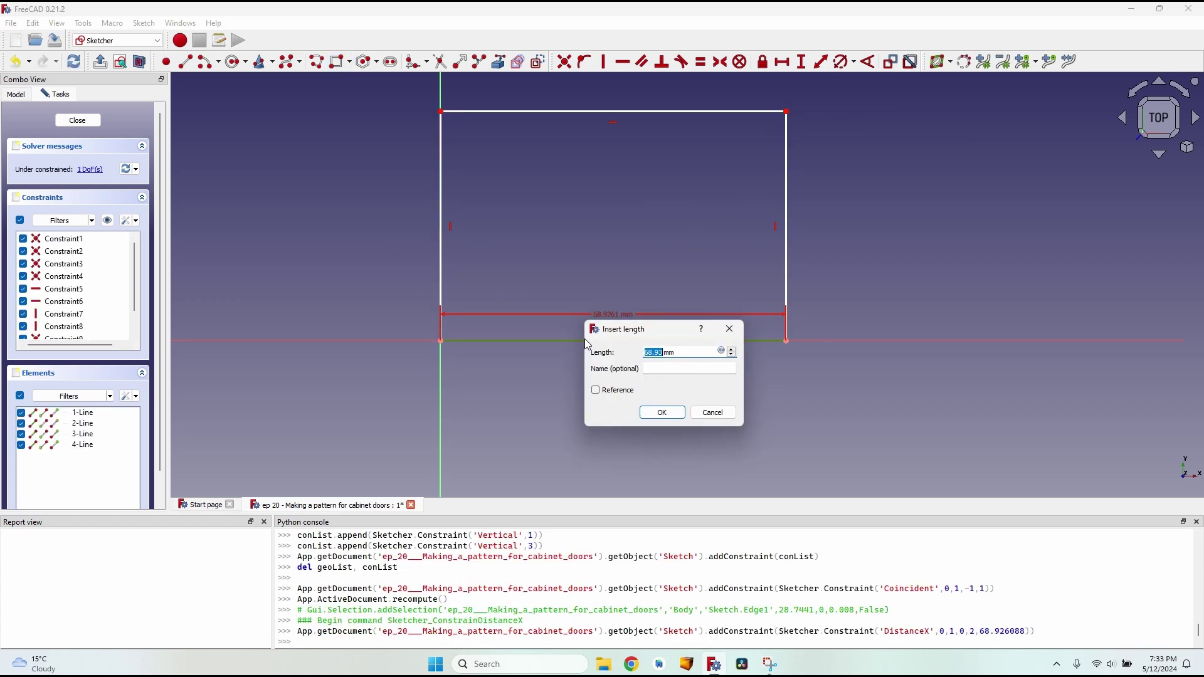
{"action": "type", "text": "400"}
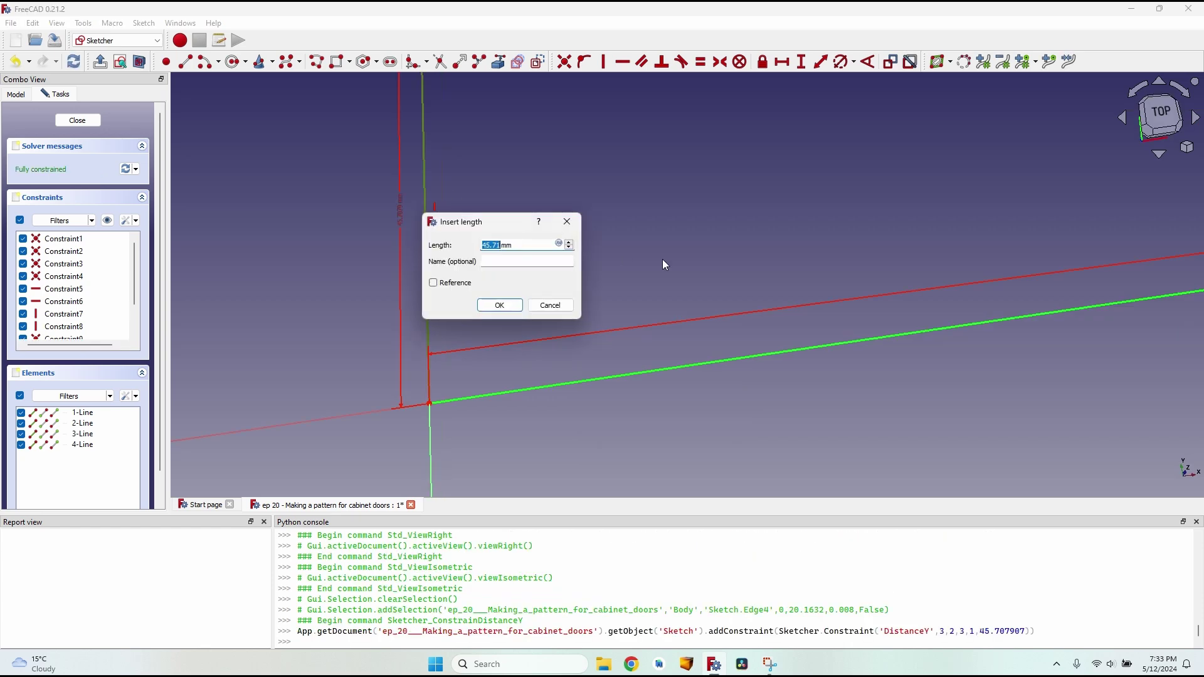
{"action": "type", "text": "300"}
{"action": "key", "text": "Return"}
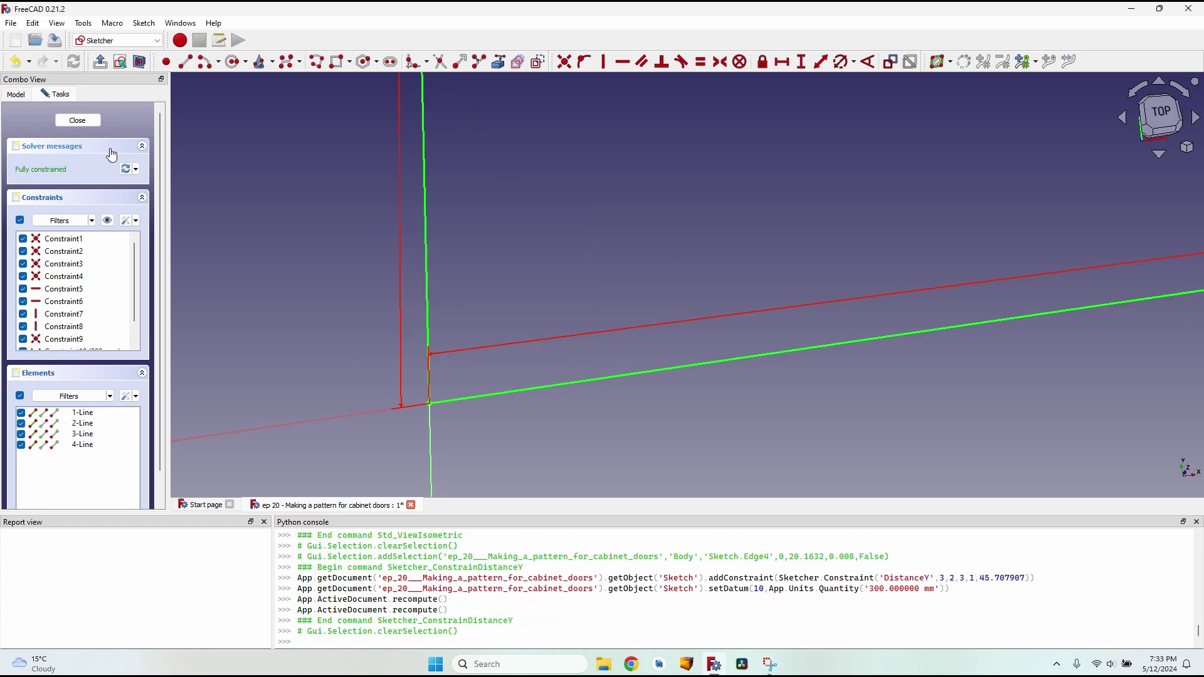
Finish the sketch and pad the rectangle to a thickness of 18 mm
{"action": "left_click", "coordinate": [74, 120]}
{"action": "left_click", "coordinate": [440, 61]}
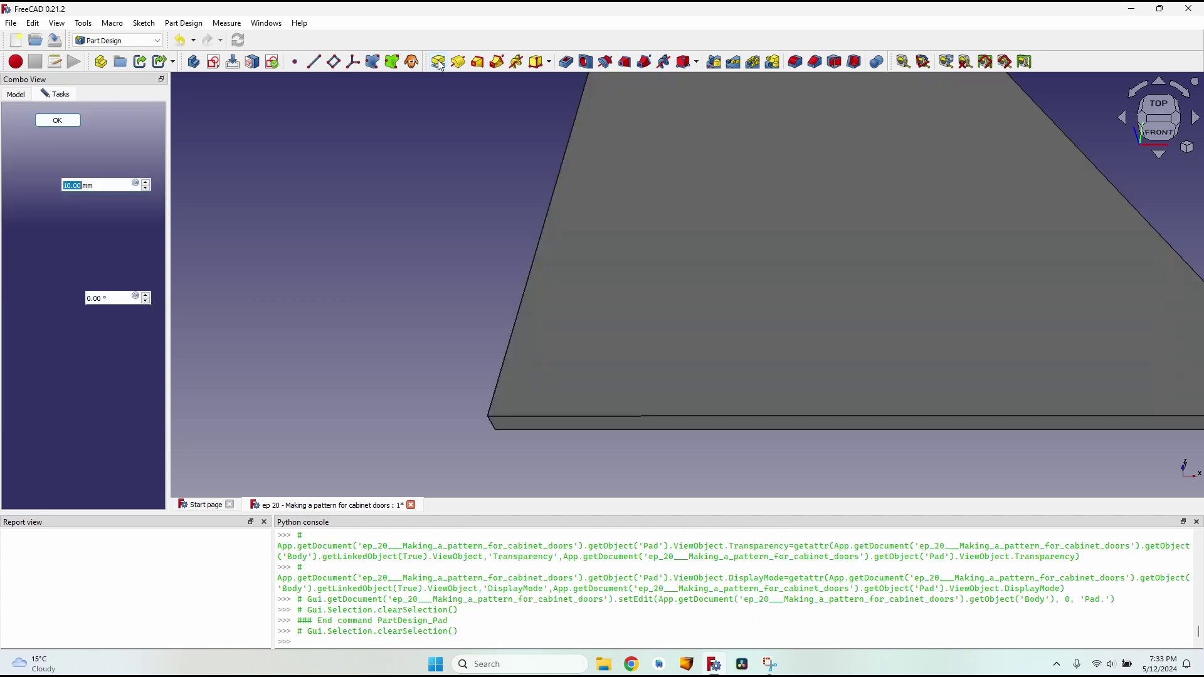
{"action": "type", "text": "18"}
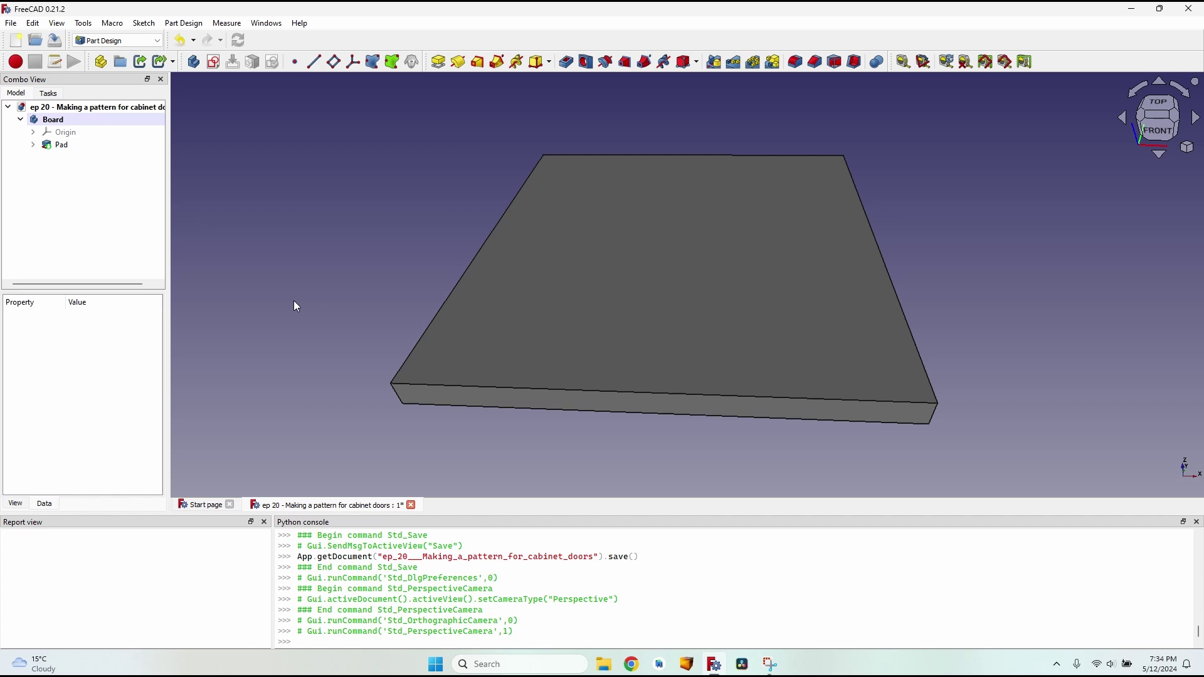
In the Part workbench, create a right-handed helix primitive with a 25 mm pitch, 600 mm height and 1 mm radius
{"action": "left_click", "coordinate": [139, 41]}
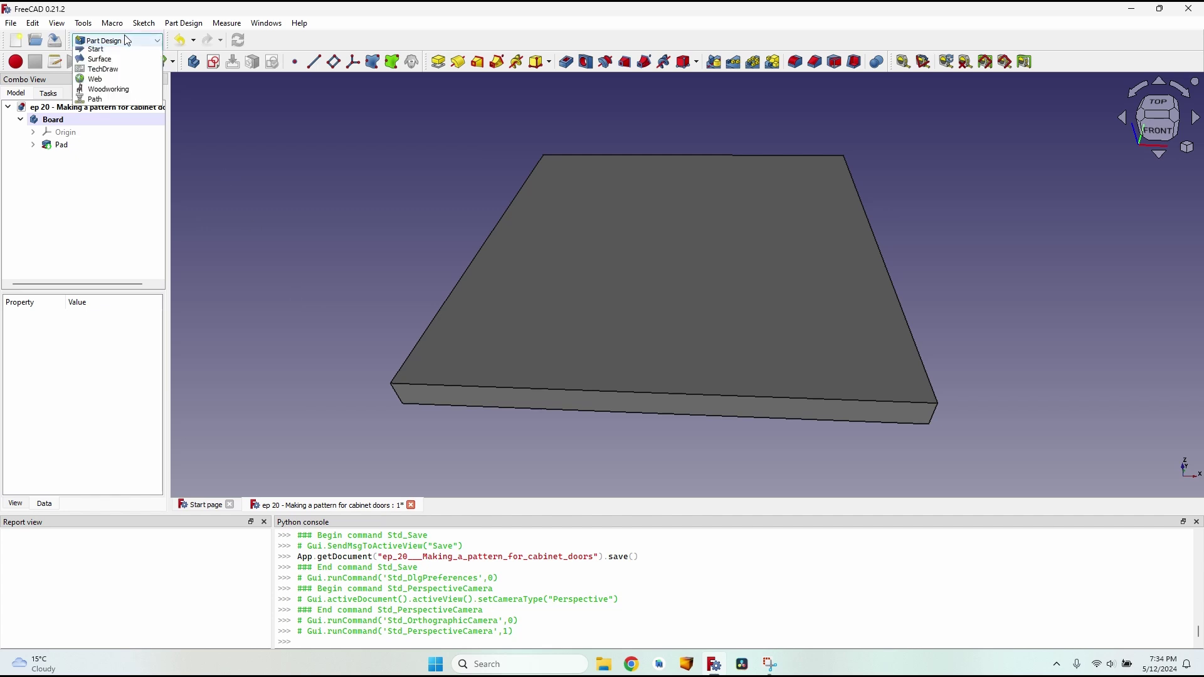
{"action": "left_click", "coordinate": [137, 172]}
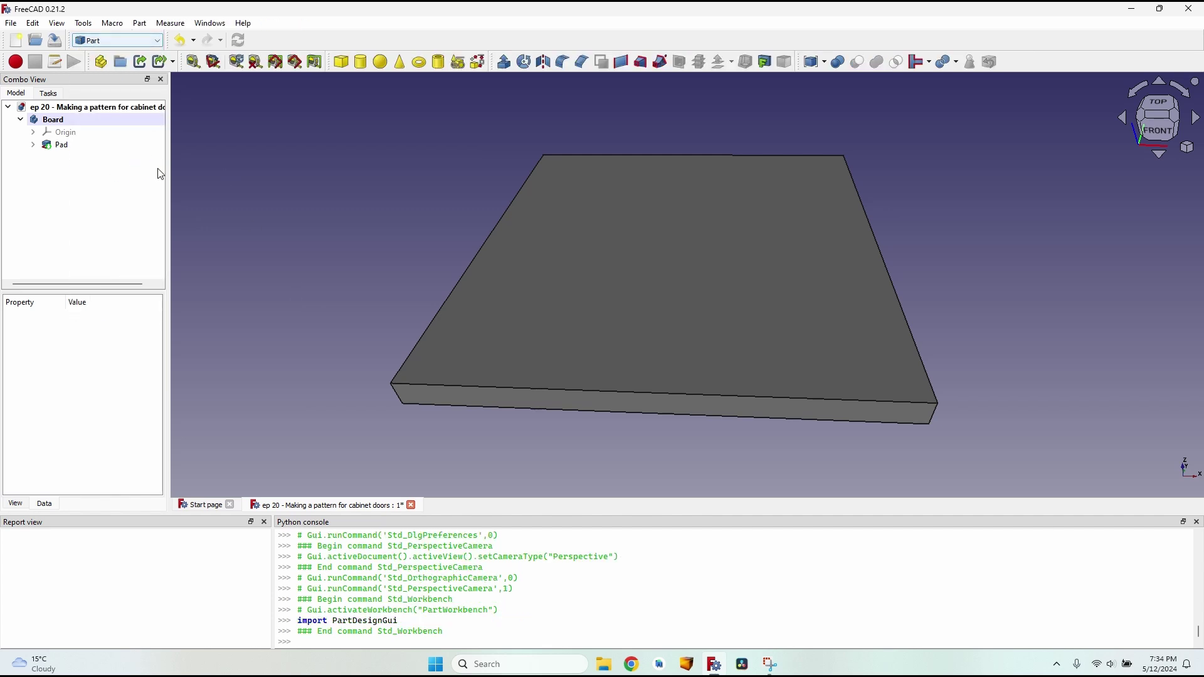
{"action": "left_click", "coordinate": [458, 61]}
{"action": "left_click", "coordinate": [88, 170]}
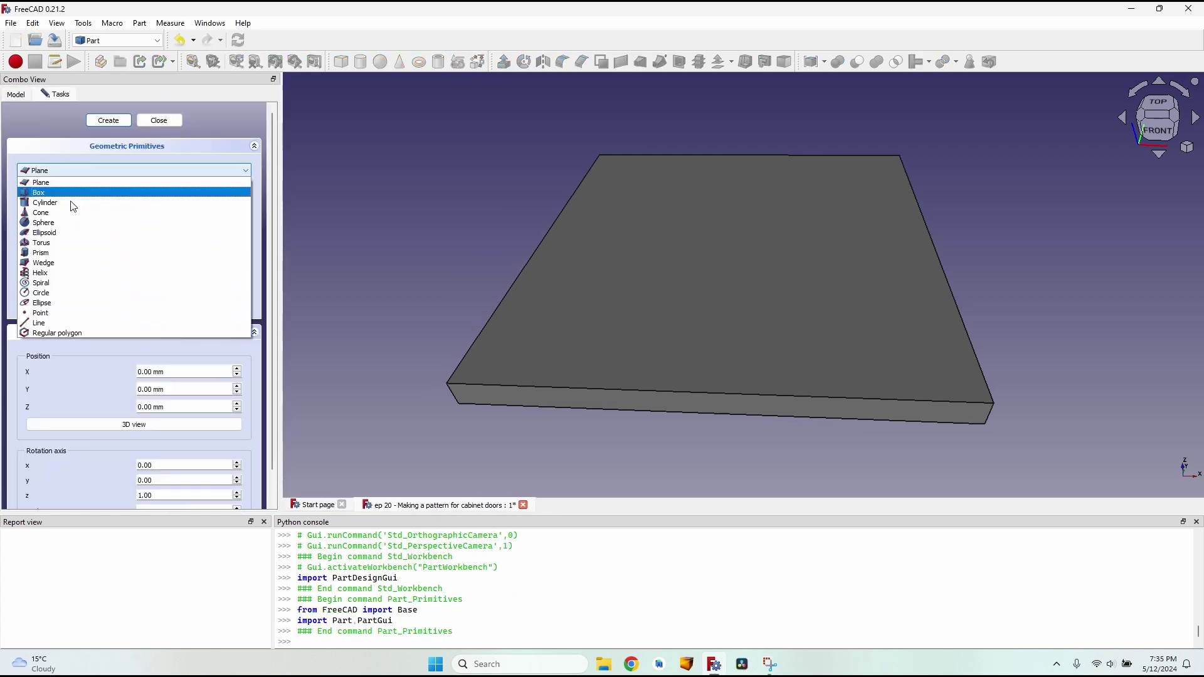
{"action": "left_click", "coordinate": [86, 274]}
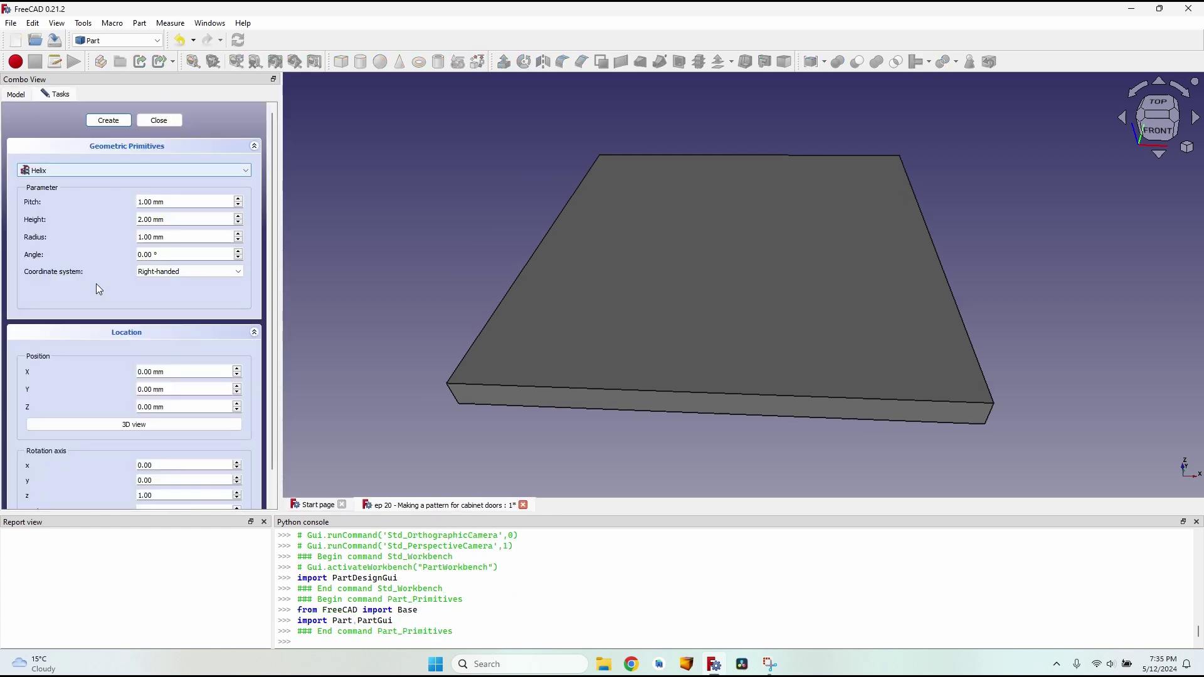
{"action": "left_click", "coordinate": [144, 202]}
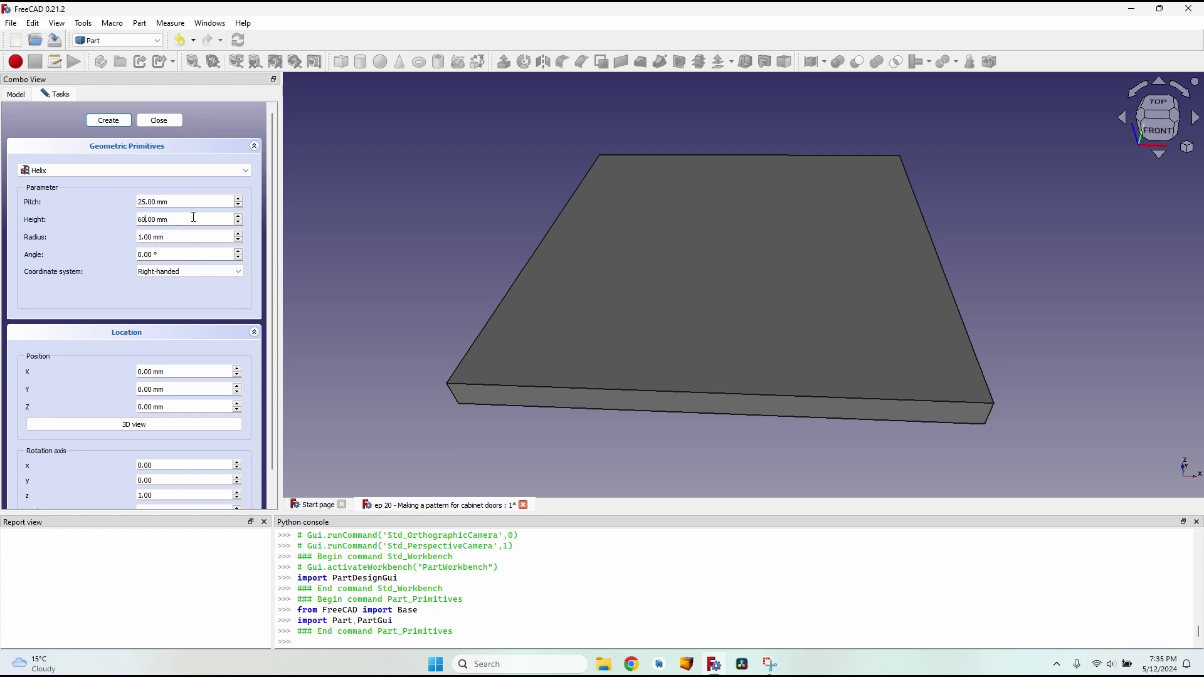
{"action": "left_click", "coordinate": [150, 219]}
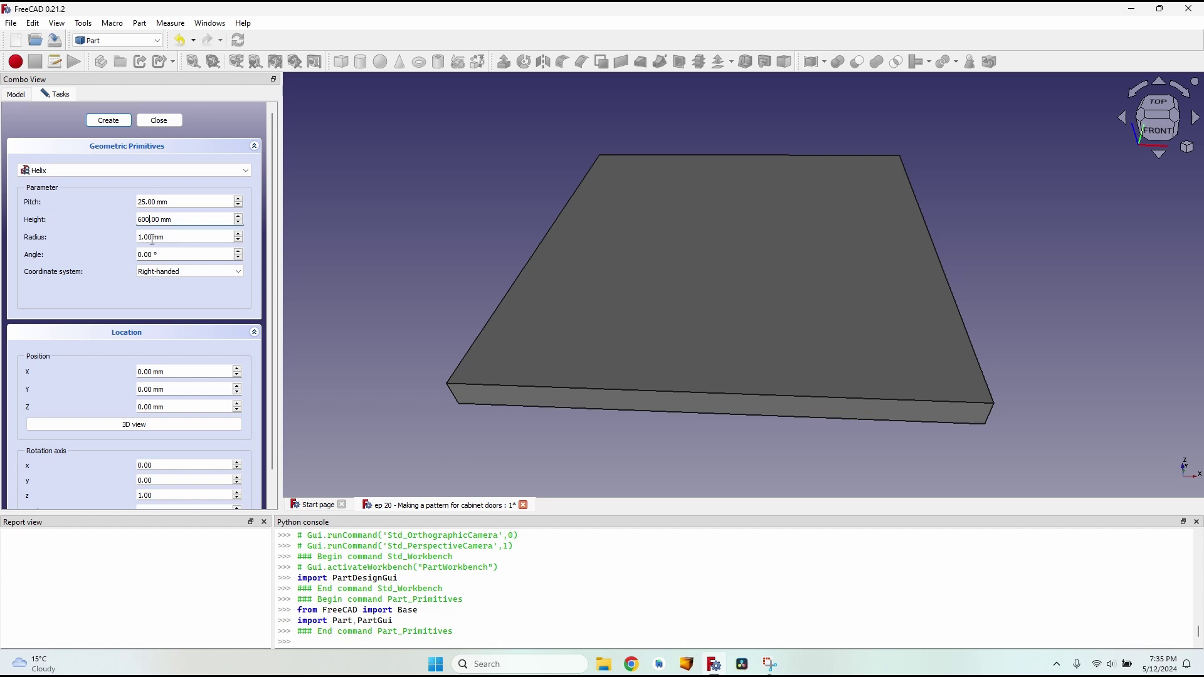
{"action": "left_click", "coordinate": [116, 121]}
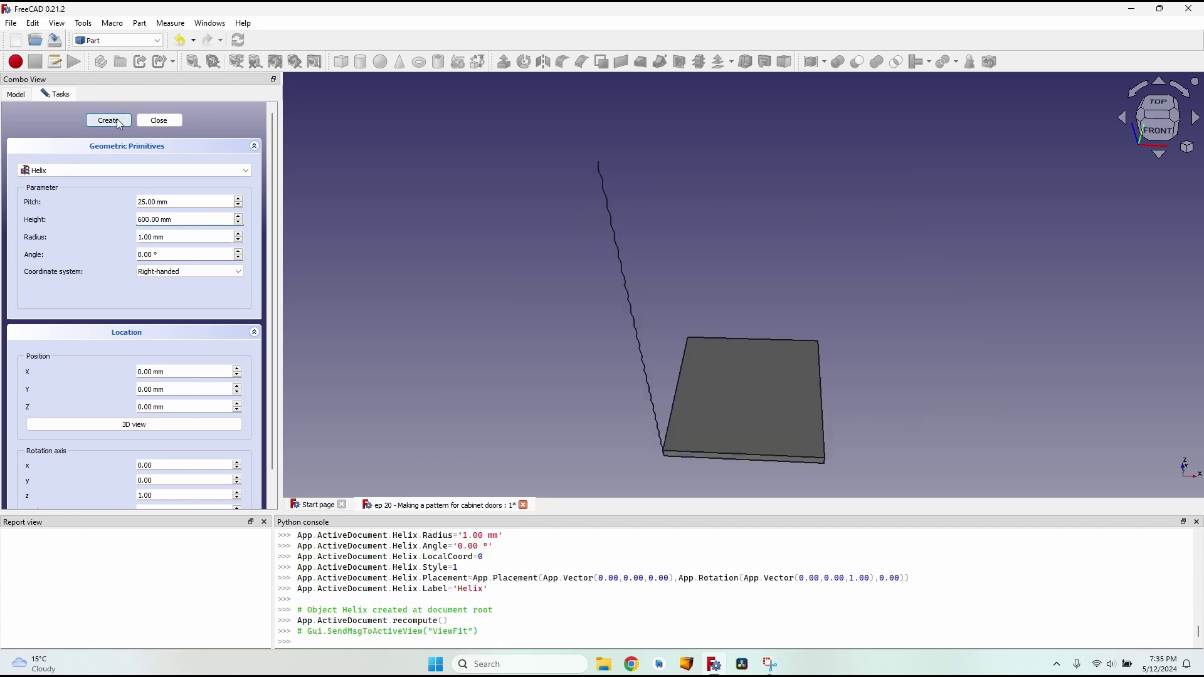
{"action": "left_click", "coordinate": [170, 120]}
Set the helix's placement axis to the X axis, with x at 1 and z at 0
{"action": "left_click", "coordinate": [51, 157]}
{"action": "scroll", "coordinate": [677, 379], "scroll_direction": "up", "scroll_amount": 2}
{"action": "middle_click_drag", "start_coordinate": [677, 379], "coordinate": [480, 346]}
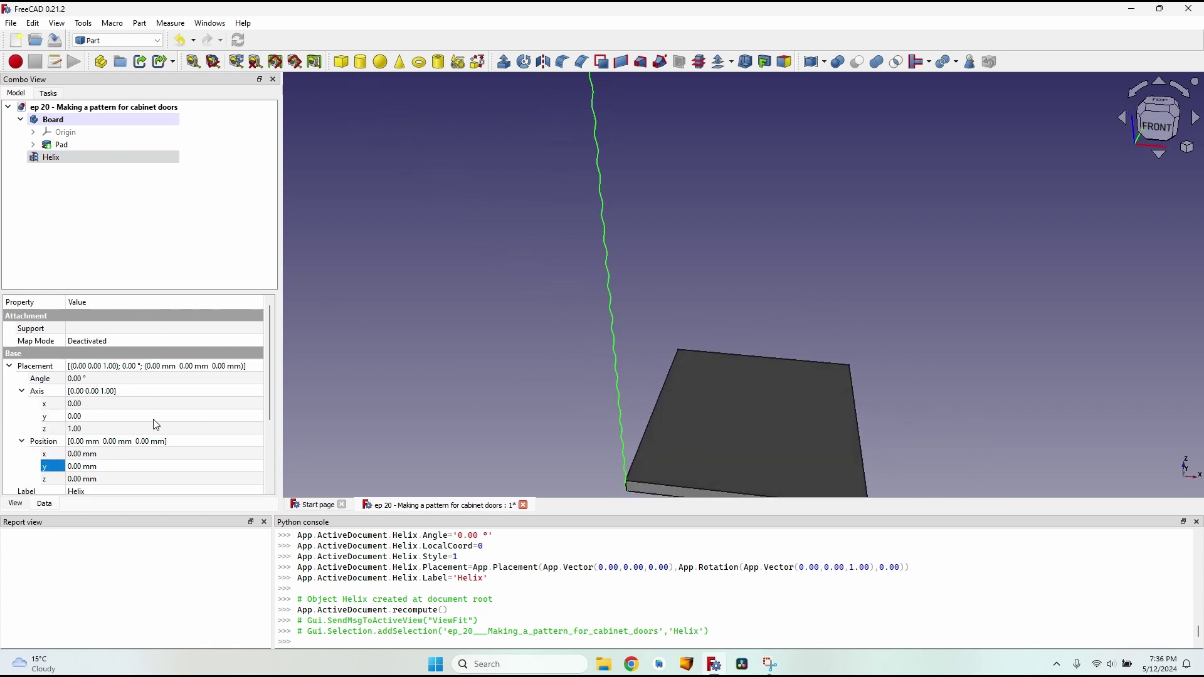
{"action": "left_click", "coordinate": [88, 404]}
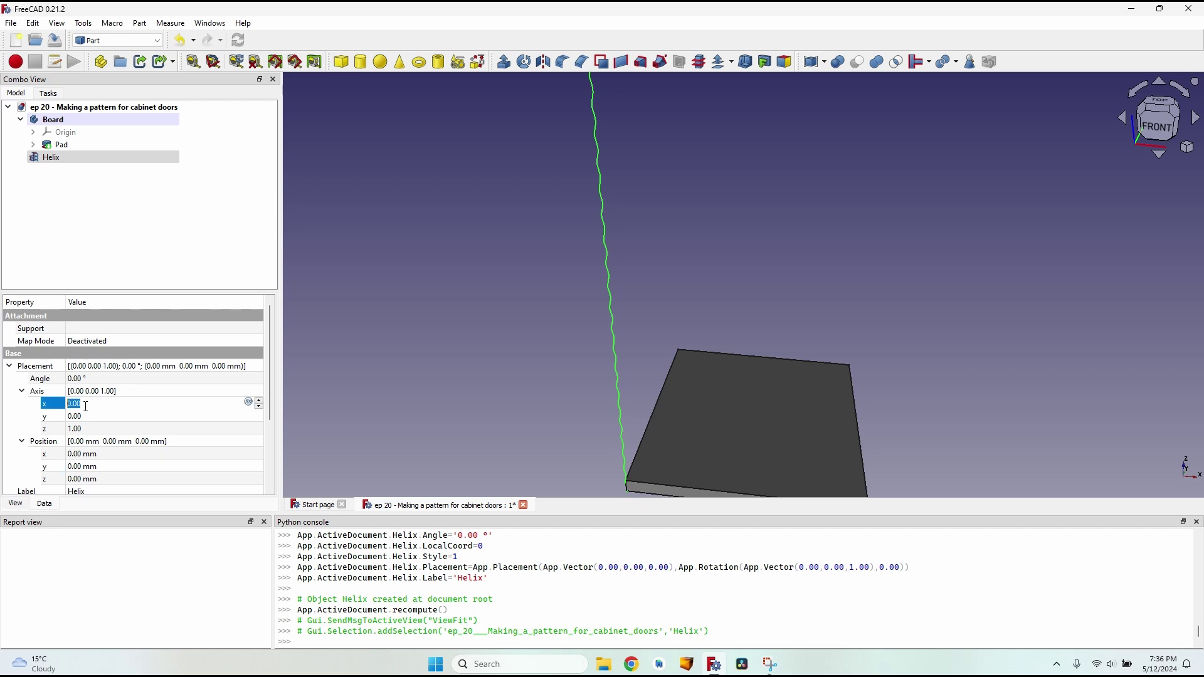
{"action": "type", "text": "1"}
{"action": "left_click", "coordinate": [85, 429]}
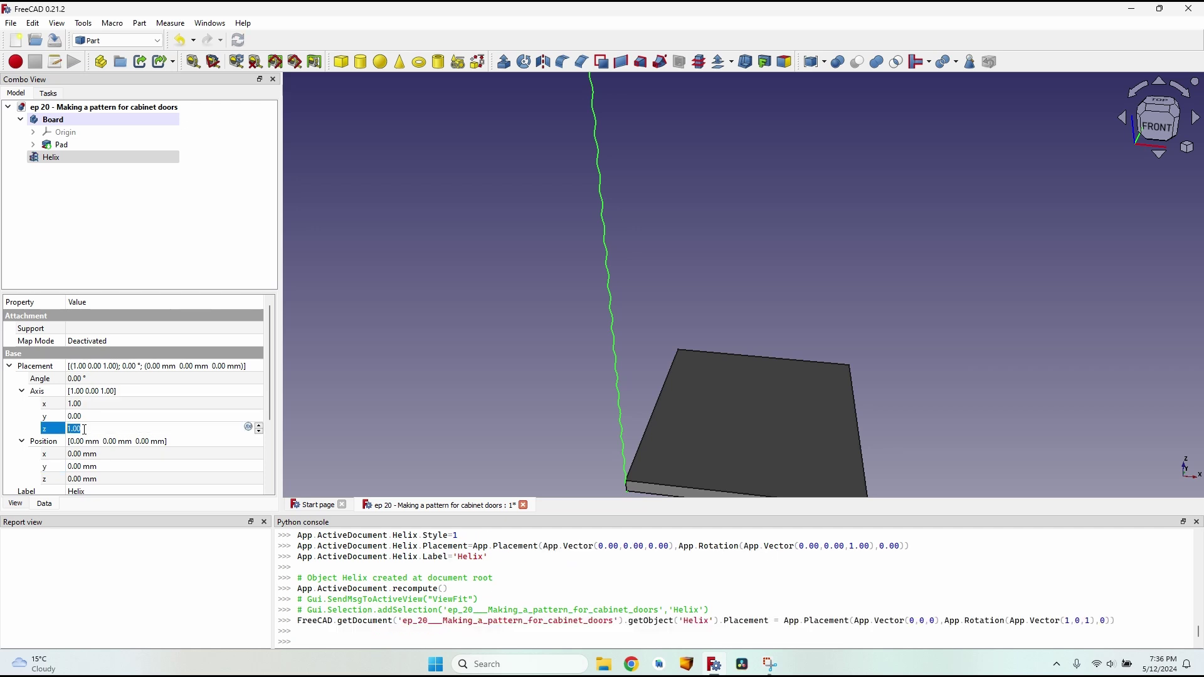
{"action": "type", "text": "0"}
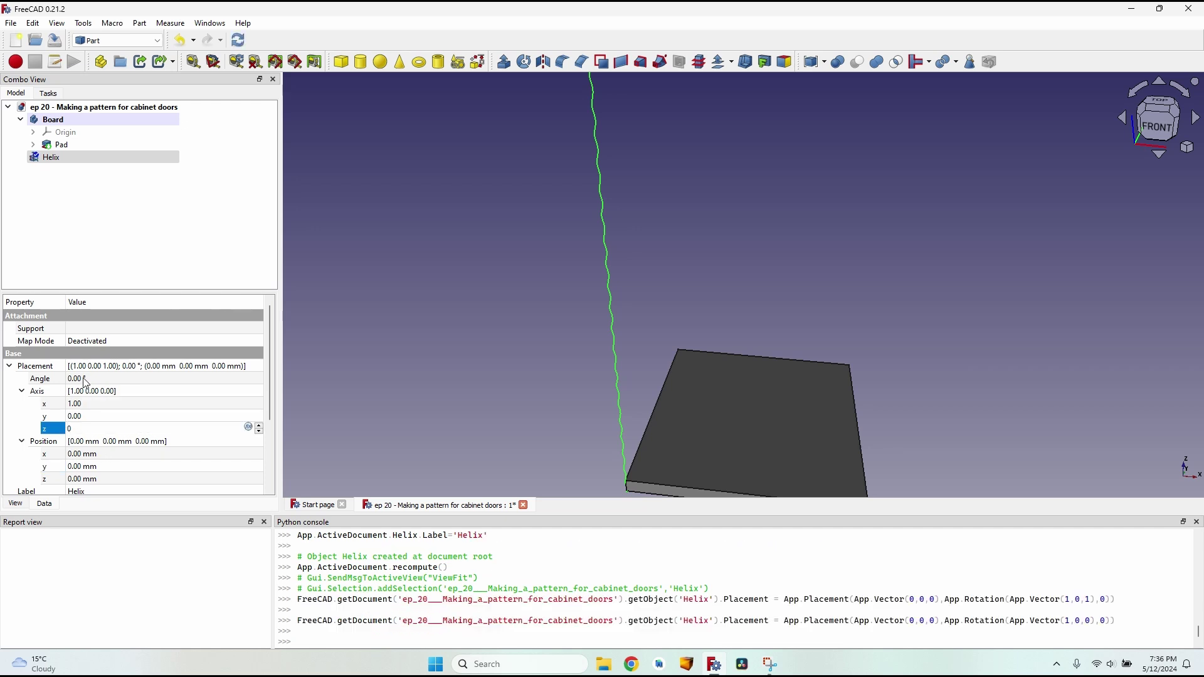
Try a placement angle of 90° for the helix, and replace it with -90° to lay it along the board's edge
{"action": "left_click", "coordinate": [84, 380]}
{"action": "type", "text": "90"}
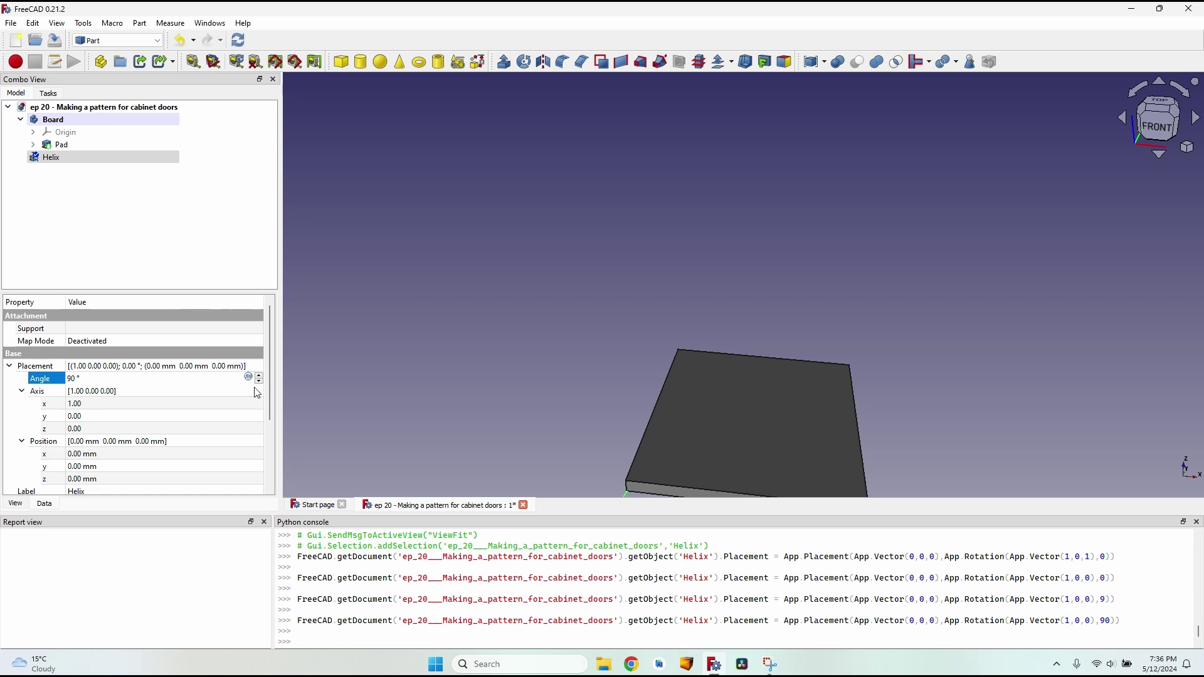
{"action": "key", "text": "Return"}
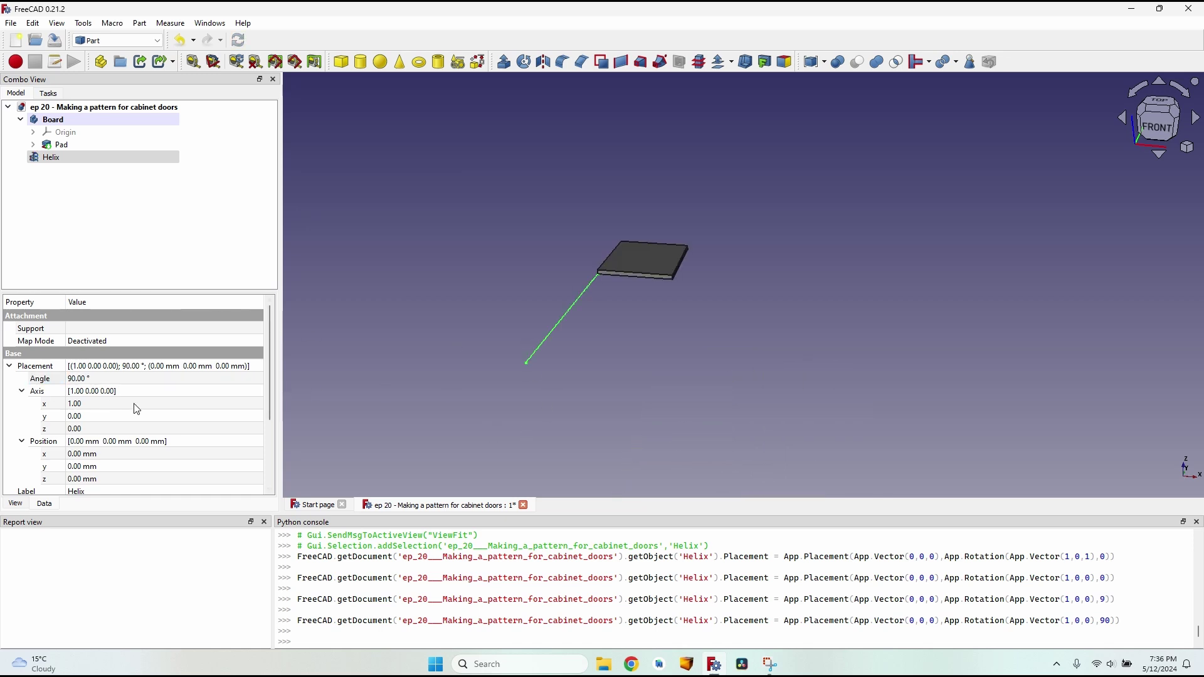
{"action": "left_click", "coordinate": [82, 380]}
{"action": "left_click", "coordinate": [71, 378]}
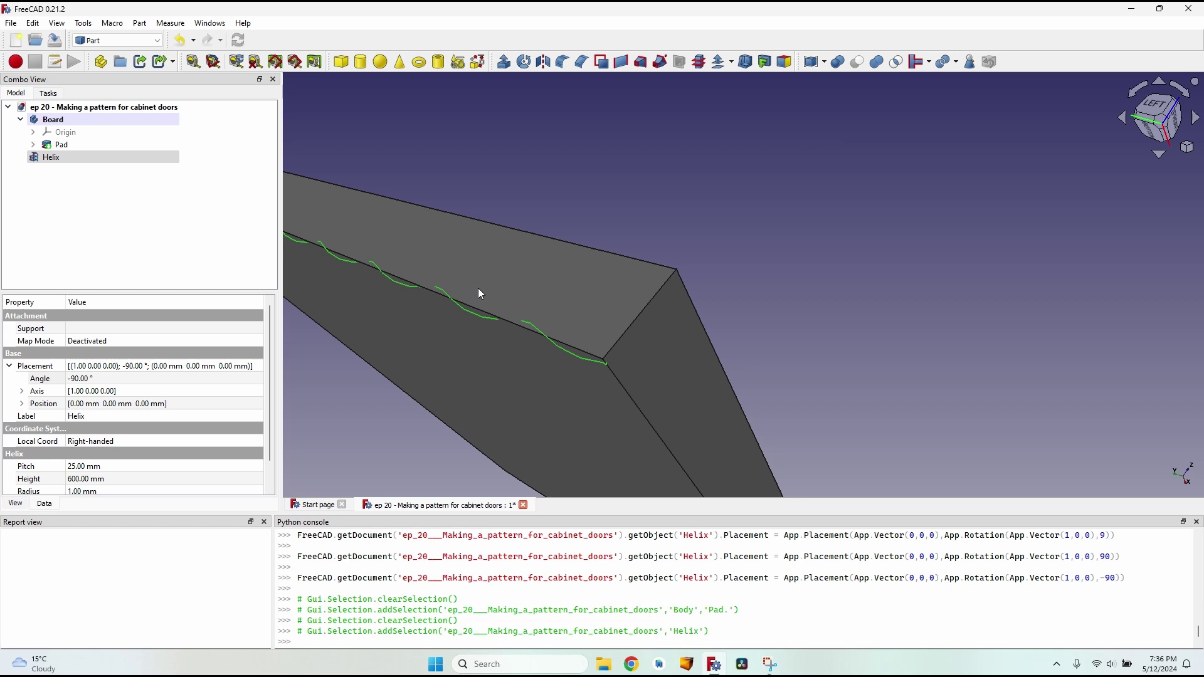
Switch to the Draft workbench and turn off the working grid
{"action": "middle_click_drag", "start_coordinate": [478, 287], "coordinate": [400, 349]}
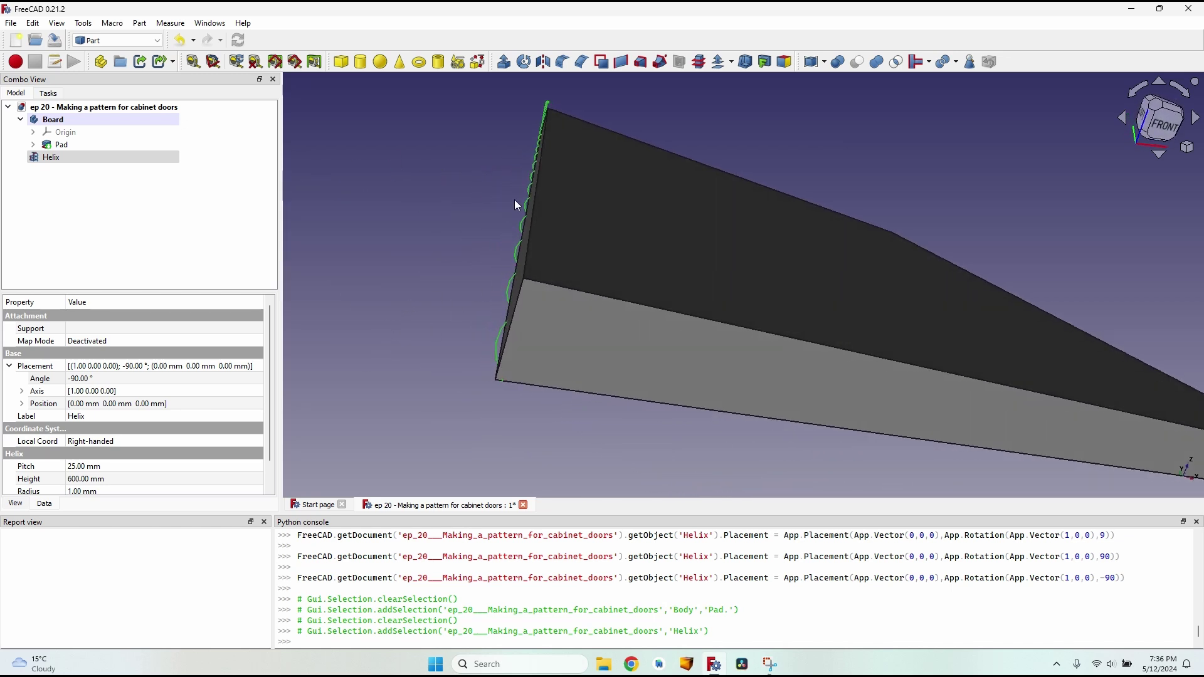
{"action": "scroll", "coordinate": [551, 224], "scroll_direction": "down", "scroll_amount": 5}
{"action": "left_click", "coordinate": [117, 40]}
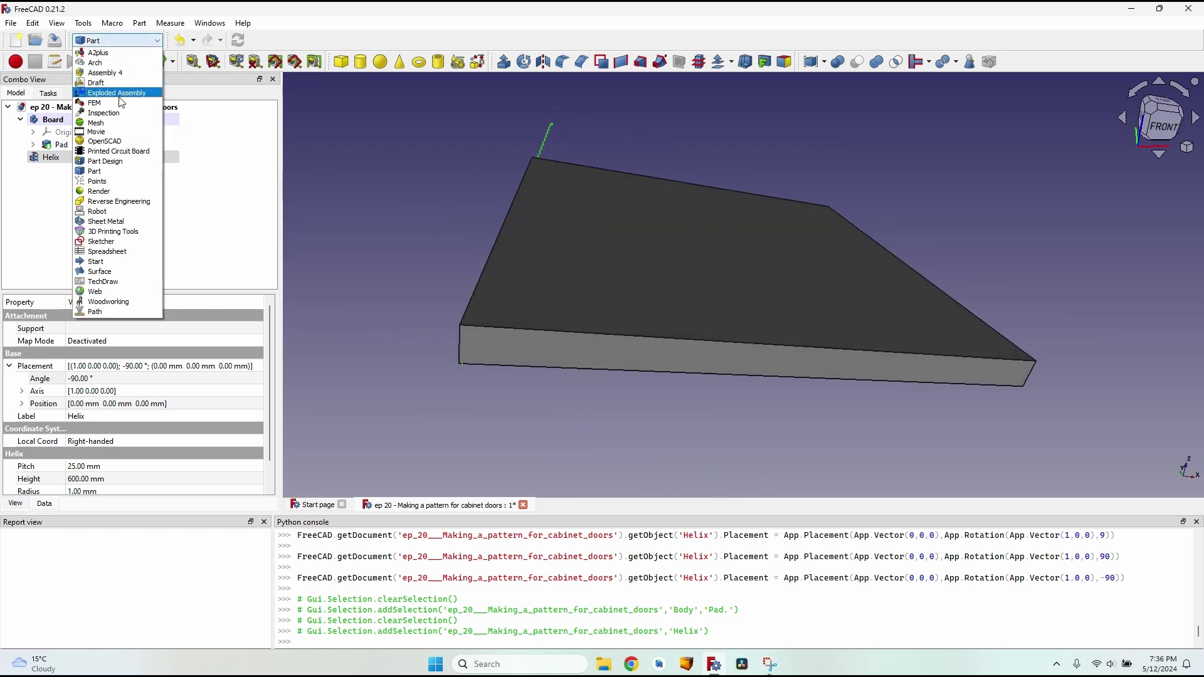
{"action": "left_click", "coordinate": [124, 83]}
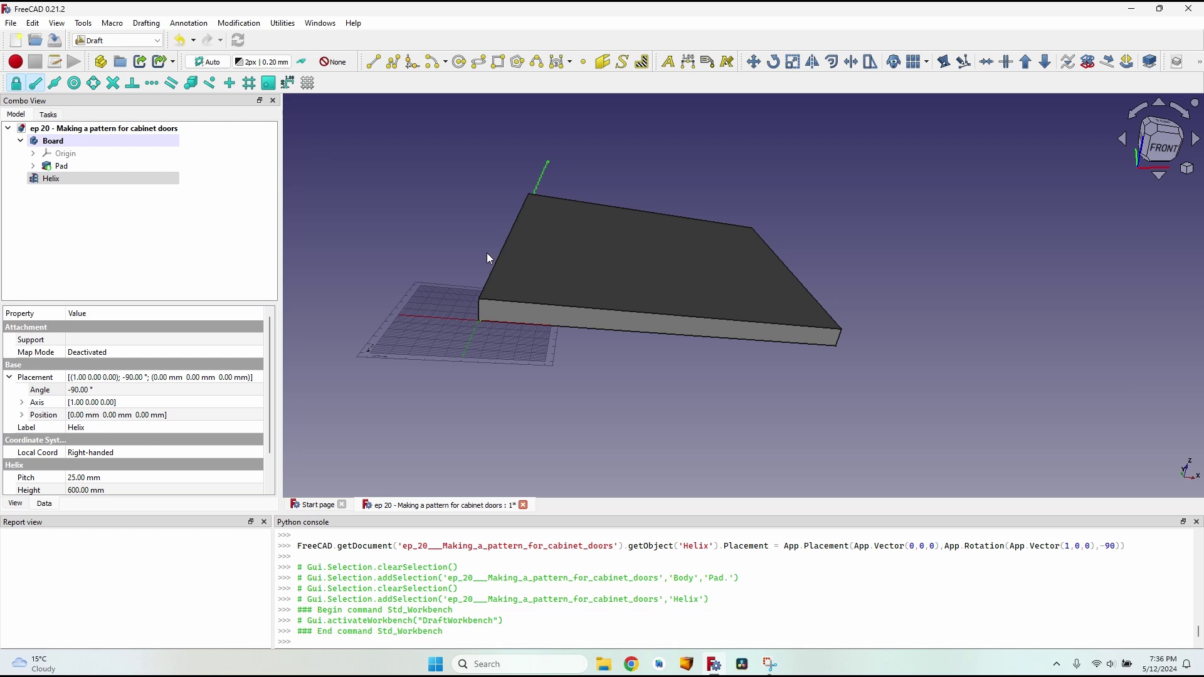
{"action": "key", "text": "g"}
{"action": "key", "text": "r"}
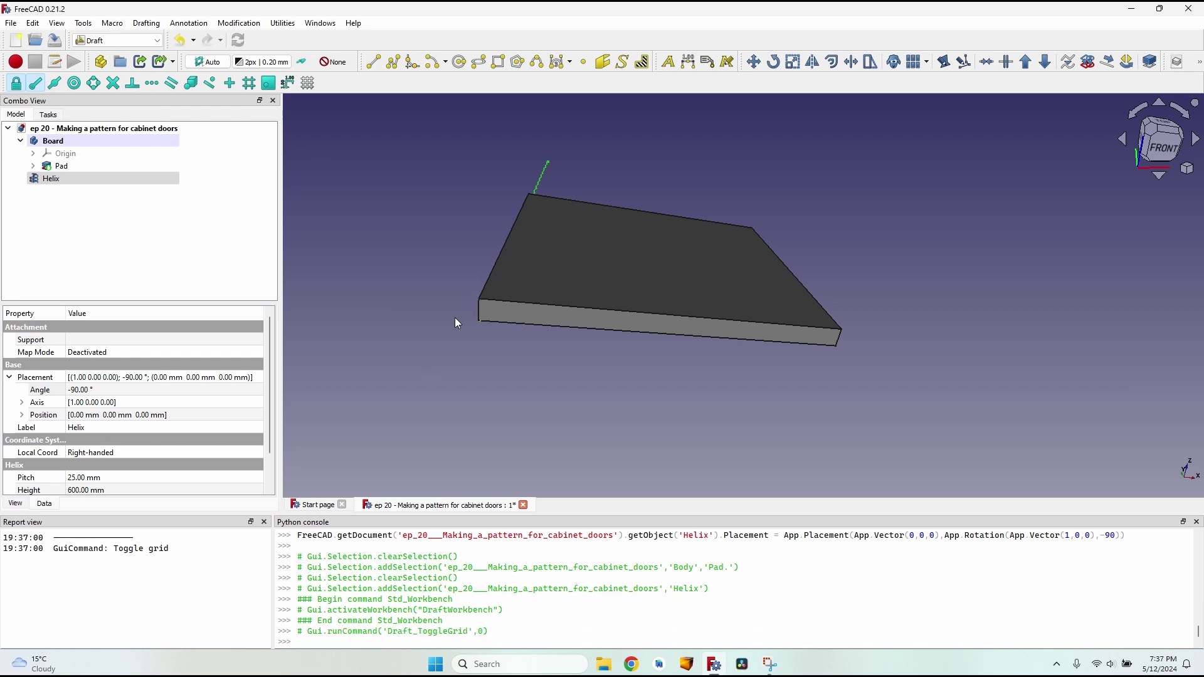
Create a Shape 2D view of the selected helix, projected from the top view
{"action": "scroll", "coordinate": [485, 219], "scroll_direction": "up", "scroll_amount": 5}
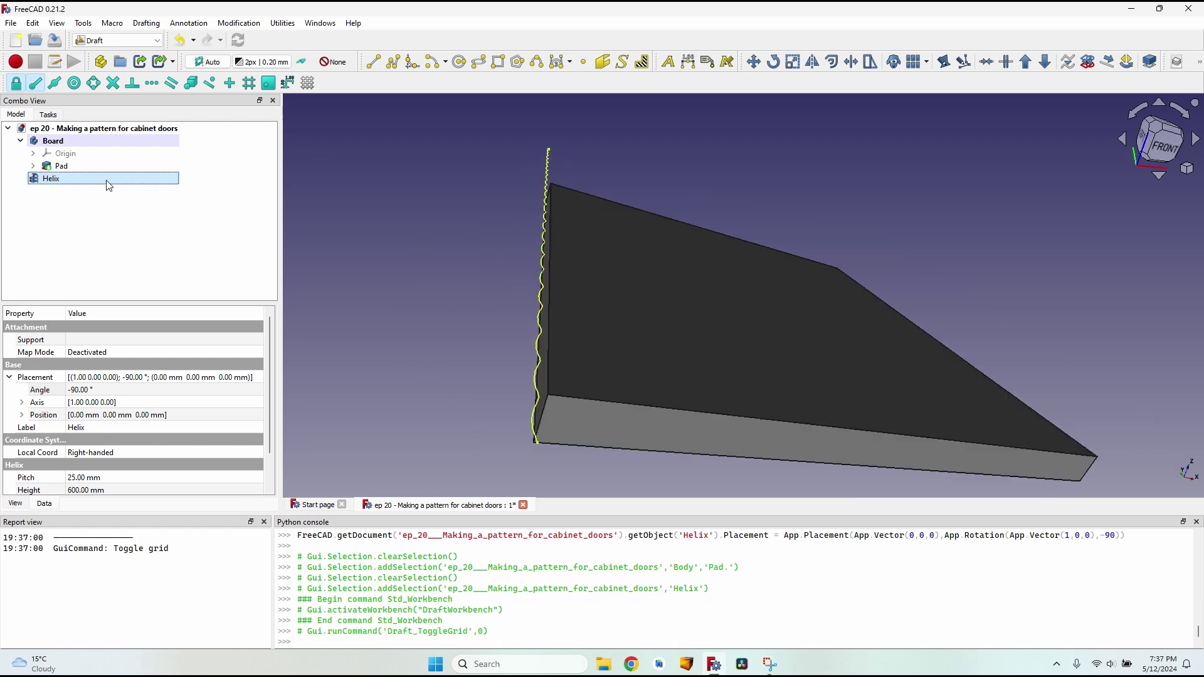
{"action": "middle_click_drag", "start_coordinate": [987, 119], "coordinate": [1084, 188]}
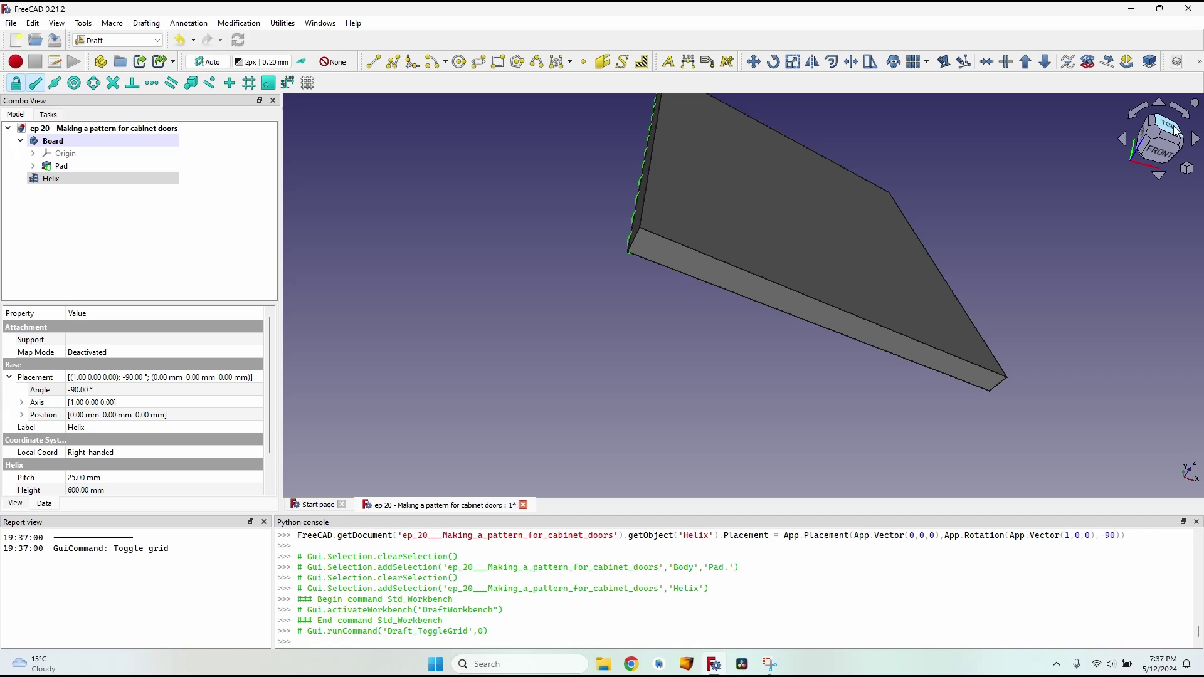
{"action": "left_click", "coordinate": [1172, 126]}
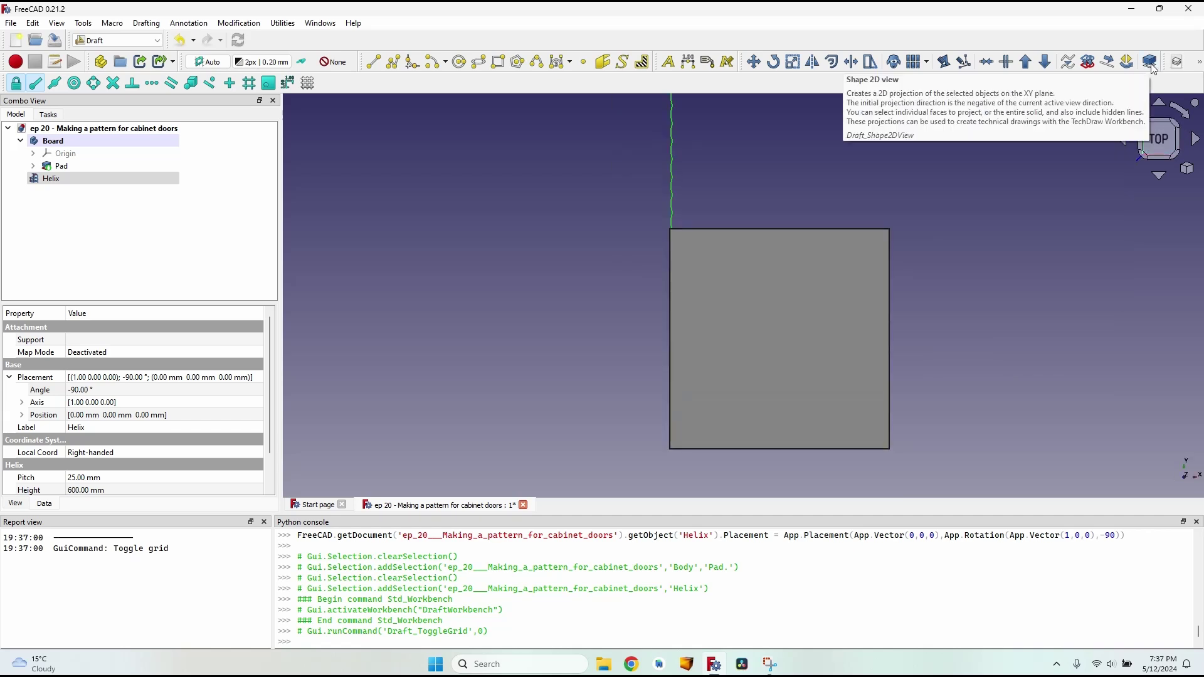
{"action": "left_click", "coordinate": [1151, 61]}
Hide the original helix and the Board body, leaving only the projected 2D curve shown for inspection
{"action": "left_click", "coordinate": [51, 179]}
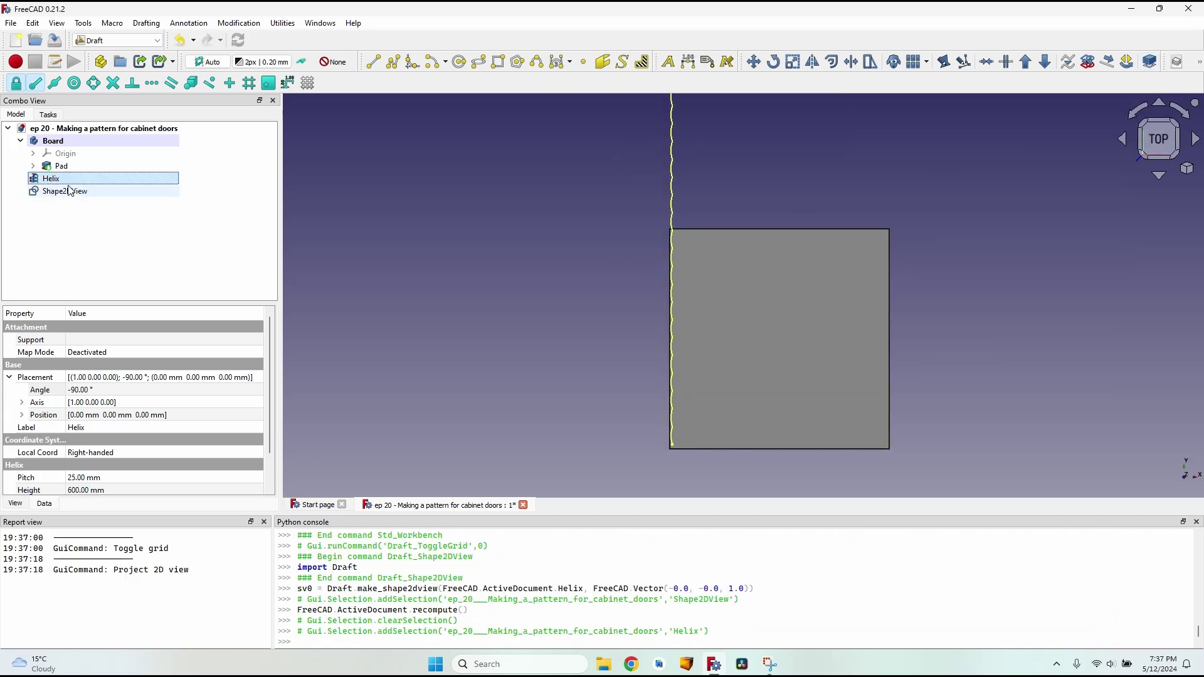
{"action": "key", "text": "space"}
{"action": "left_click", "coordinate": [82, 193]}
{"action": "mouse_move", "coordinate": [666, 386]}
{"action": "middle_mouse_down"}
{"action": "mouse_move", "coordinate": [721, 317]}
{"action": "mouse_move", "coordinate": [675, 397]}
{"action": "middle_mouse_up"}
{"action": "scroll", "coordinate": [675, 398], "scroll_direction": "up", "scroll_amount": 4}
{"action": "middle_click_drag", "start_coordinate": [754, 355], "coordinate": [684, 326]}
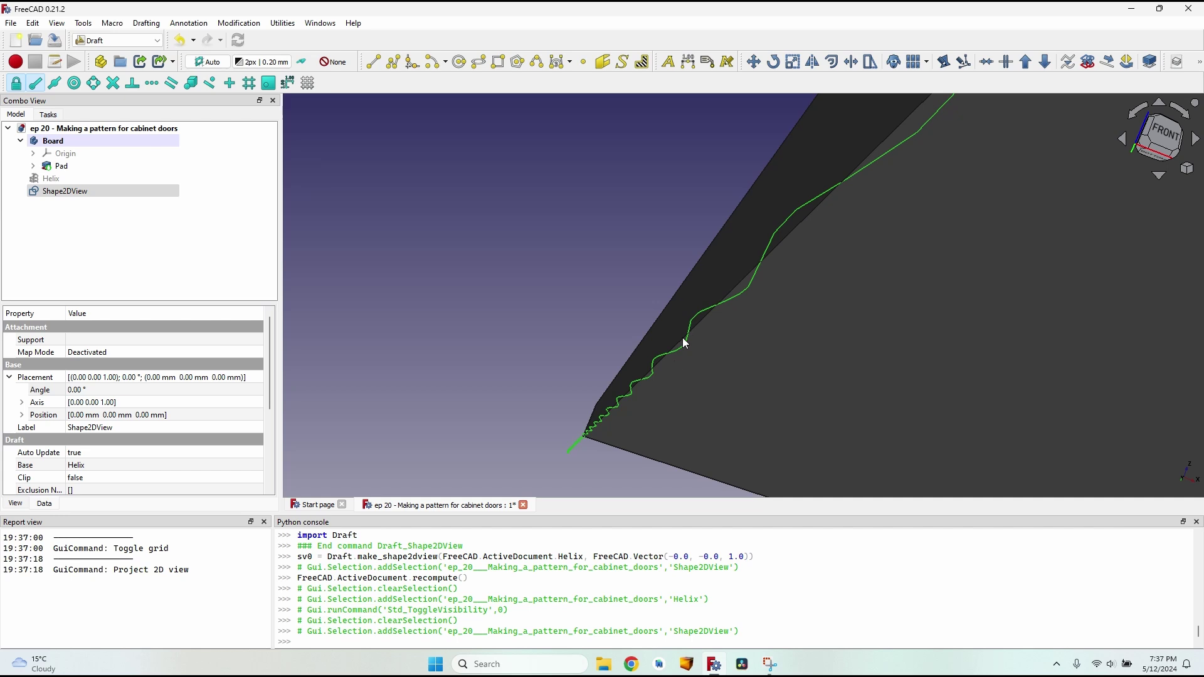
{"action": "scroll", "coordinate": [682, 337], "scroll_direction": "down", "scroll_amount": 3}
{"action": "middle_click_drag", "start_coordinate": [838, 217], "coordinate": [779, 300]}
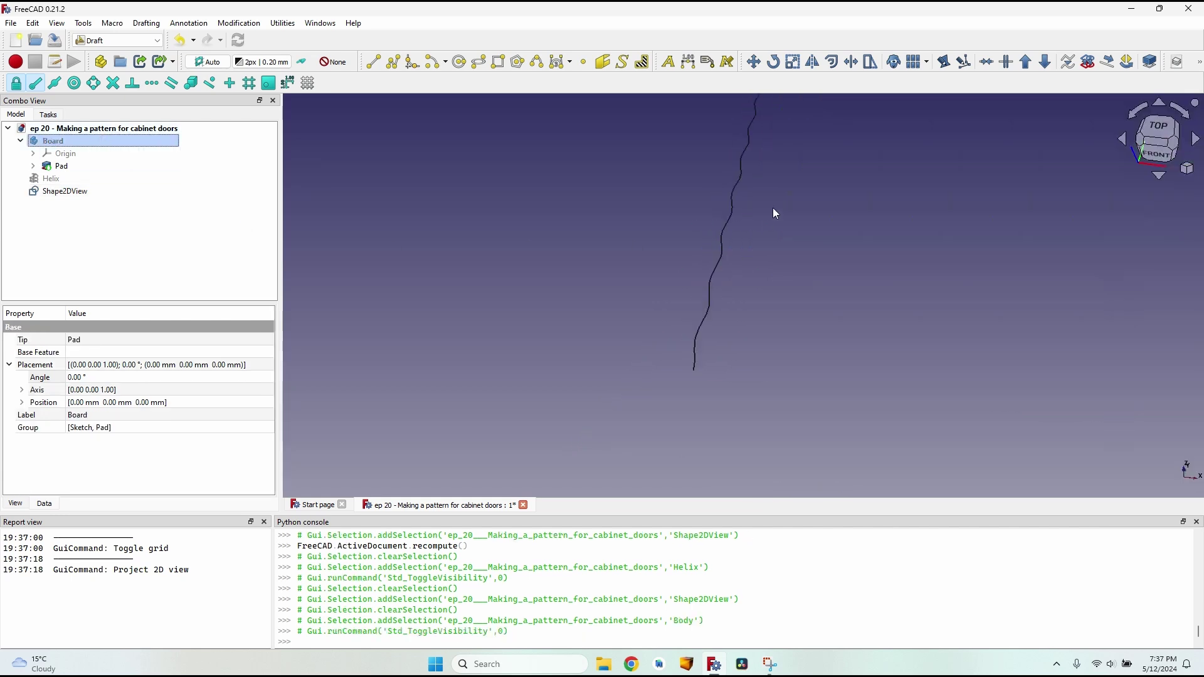
In the Part workbench, mirror the projected 2D curve across the YZ plane
{"action": "middle_click_drag", "start_coordinate": [773, 209], "coordinate": [692, 231]}
{"action": "left_click", "coordinate": [77, 190]}
{"action": "left_click", "coordinate": [125, 41]}
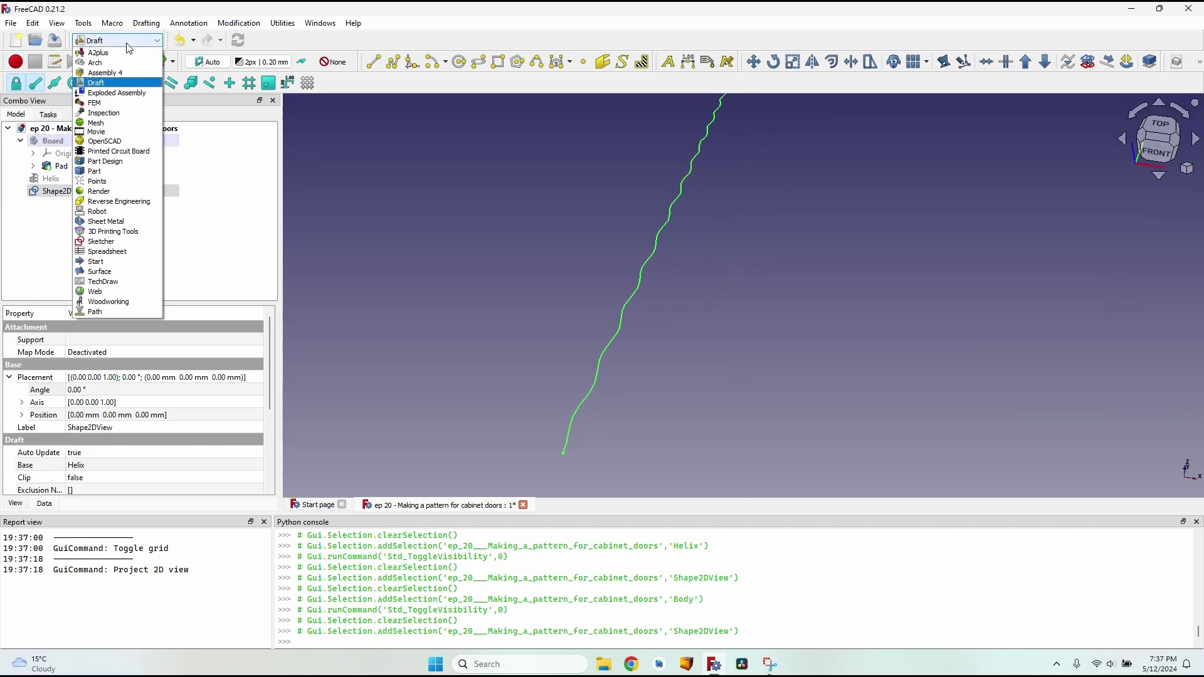
{"action": "left_click", "coordinate": [120, 171]}
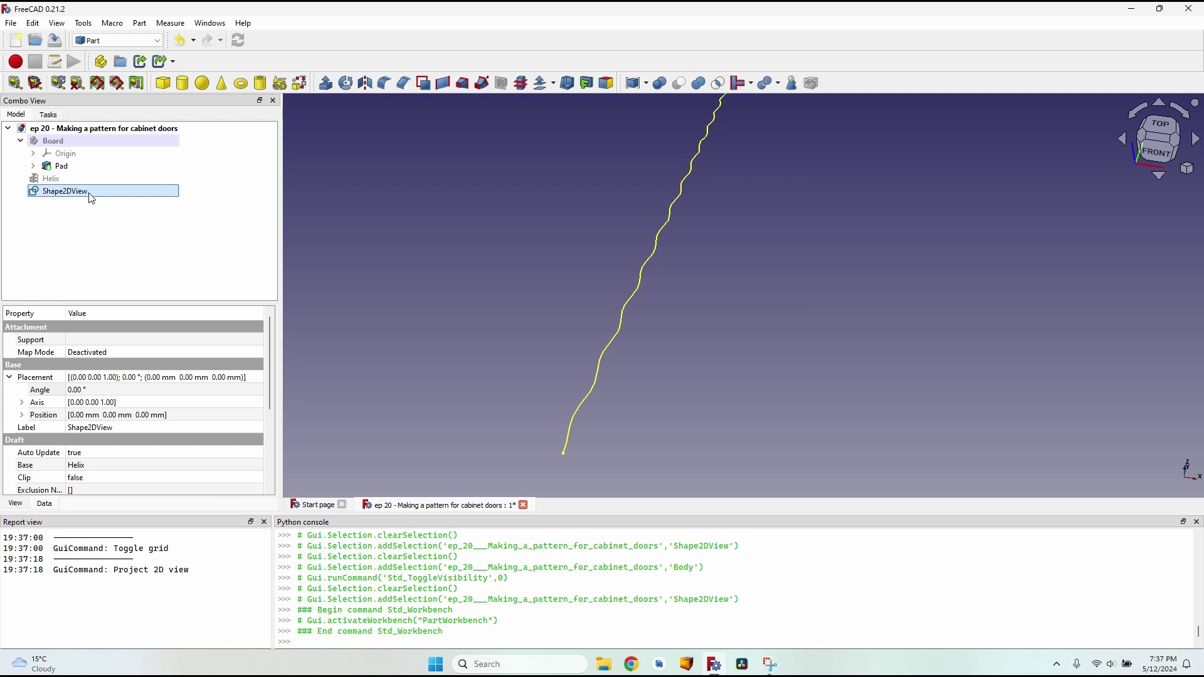
{"action": "left_click", "coordinate": [365, 82]}
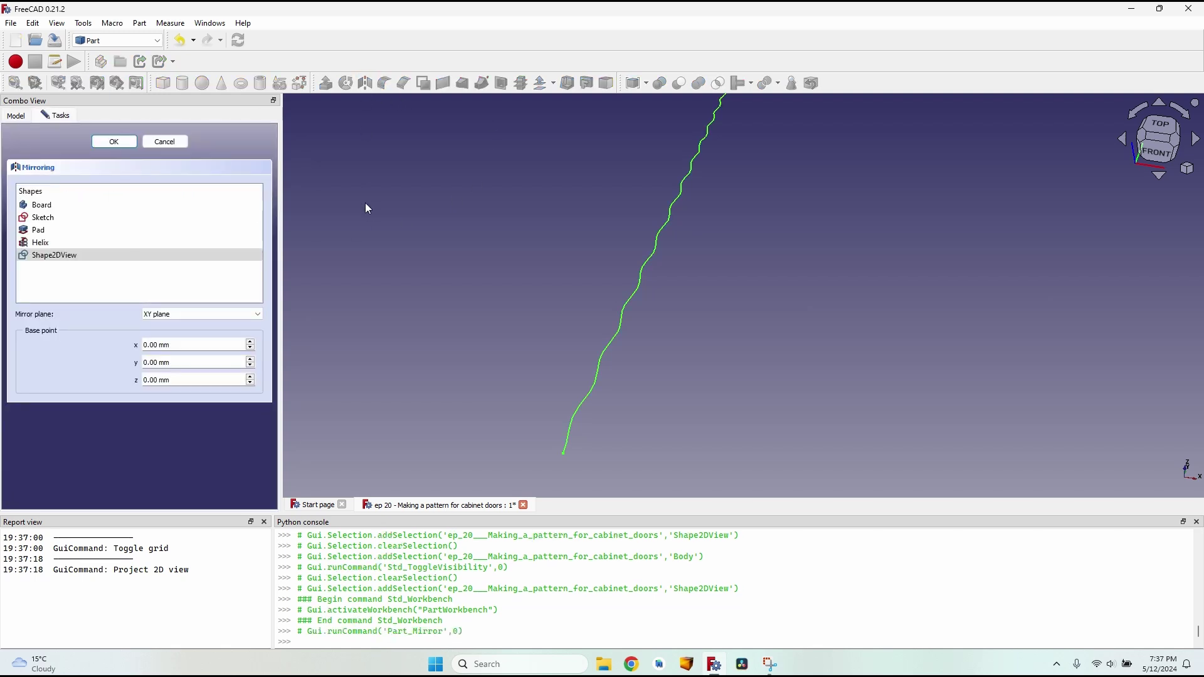
{"action": "left_click", "coordinate": [191, 314]}
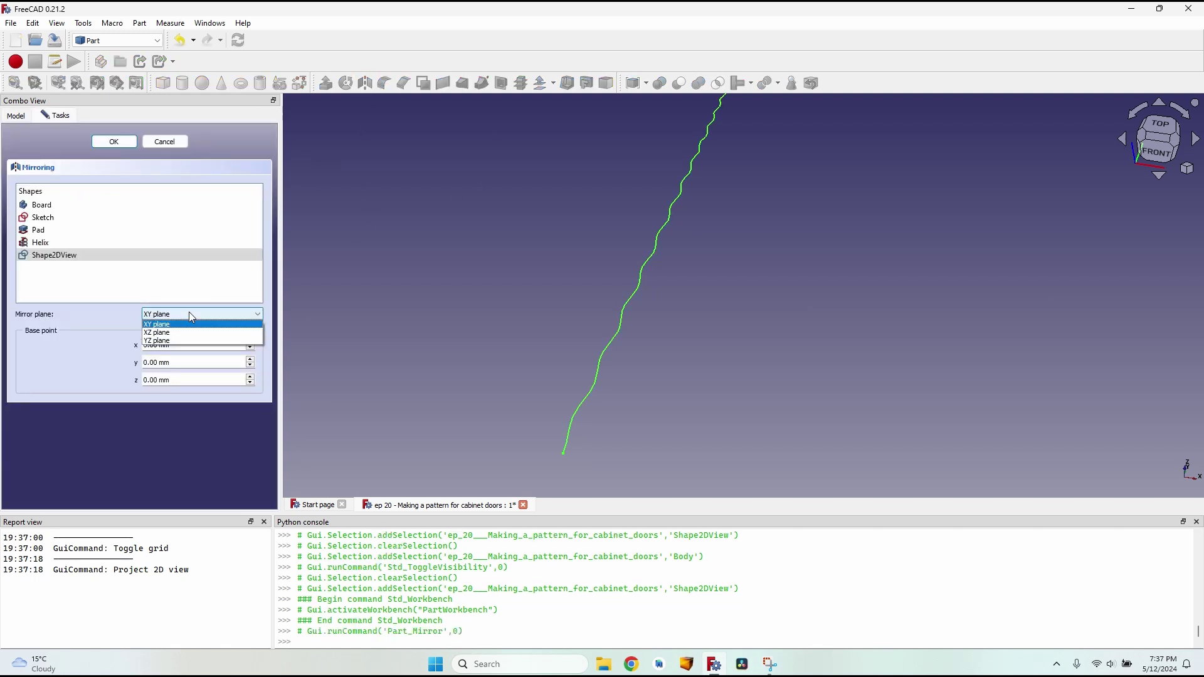
{"action": "left_click", "coordinate": [169, 340]}
{"action": "key", "text": "Return"}
Offset the mirrored curve by setting its placement X position to 5 mm
{"action": "scroll", "coordinate": [607, 407], "scroll_direction": "up", "scroll_amount": 3}
{"action": "middle_click_drag", "start_coordinate": [607, 408], "coordinate": [585, 280]}
{"action": "left_click", "coordinate": [125, 191]}
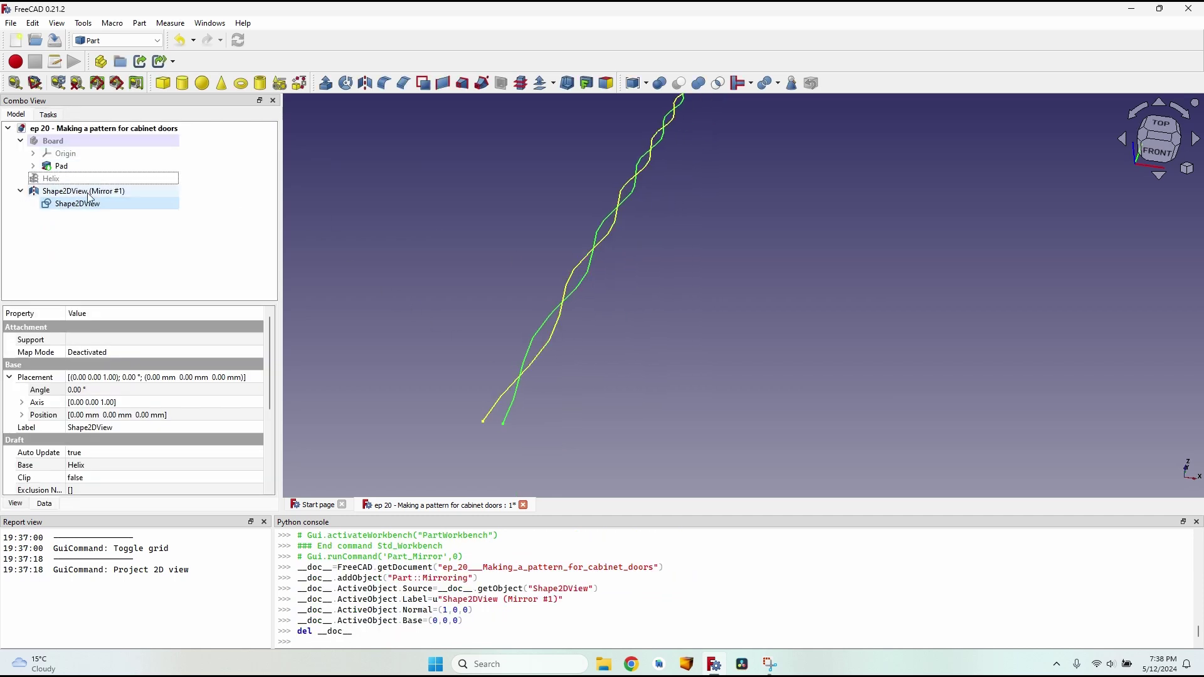
{"action": "left_click", "coordinate": [22, 389]}
{"action": "left_click", "coordinate": [98, 402]}
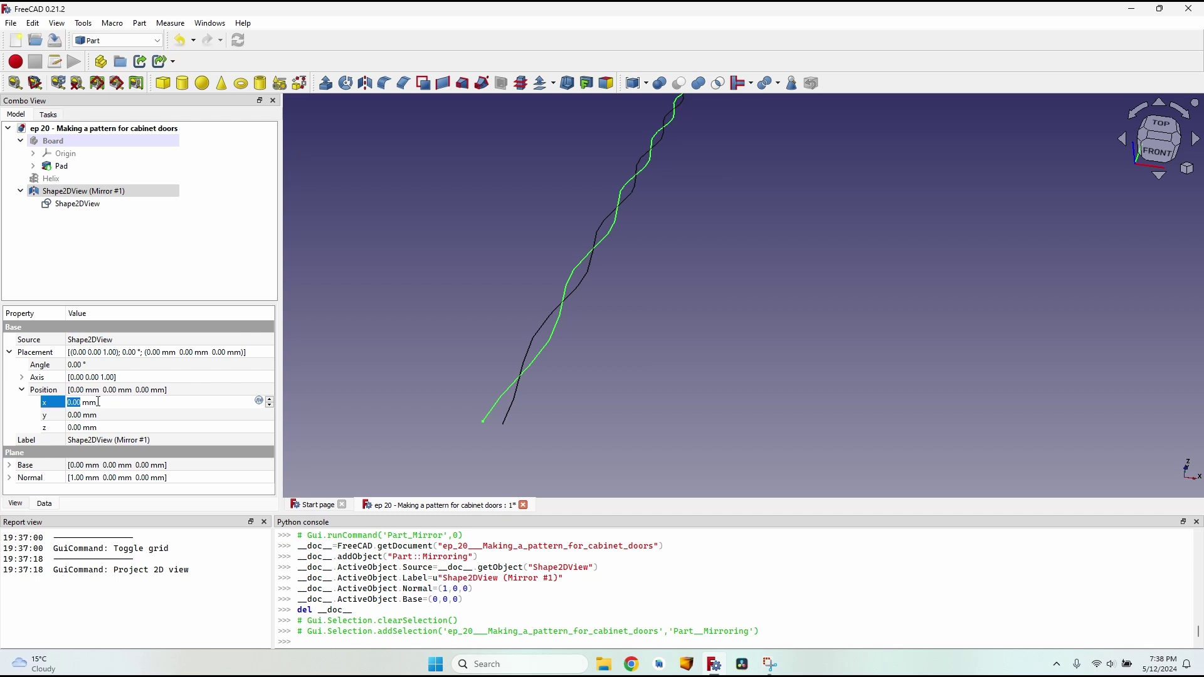
{"action": "type", "text": "5"}
{"action": "key", "text": "Return"}
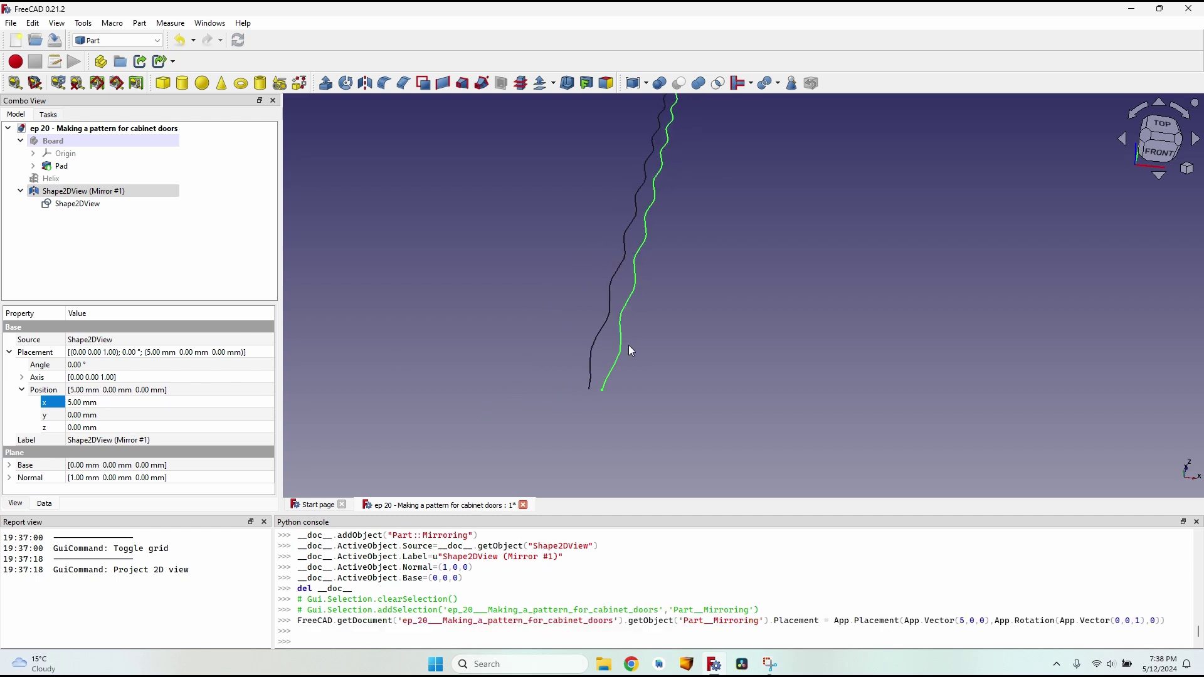
{"action": "scroll", "coordinate": [617, 289], "scroll_direction": "up", "scroll_amount": 2}
{"action": "scroll", "coordinate": [675, 183], "scroll_direction": "down", "scroll_amount": 2}
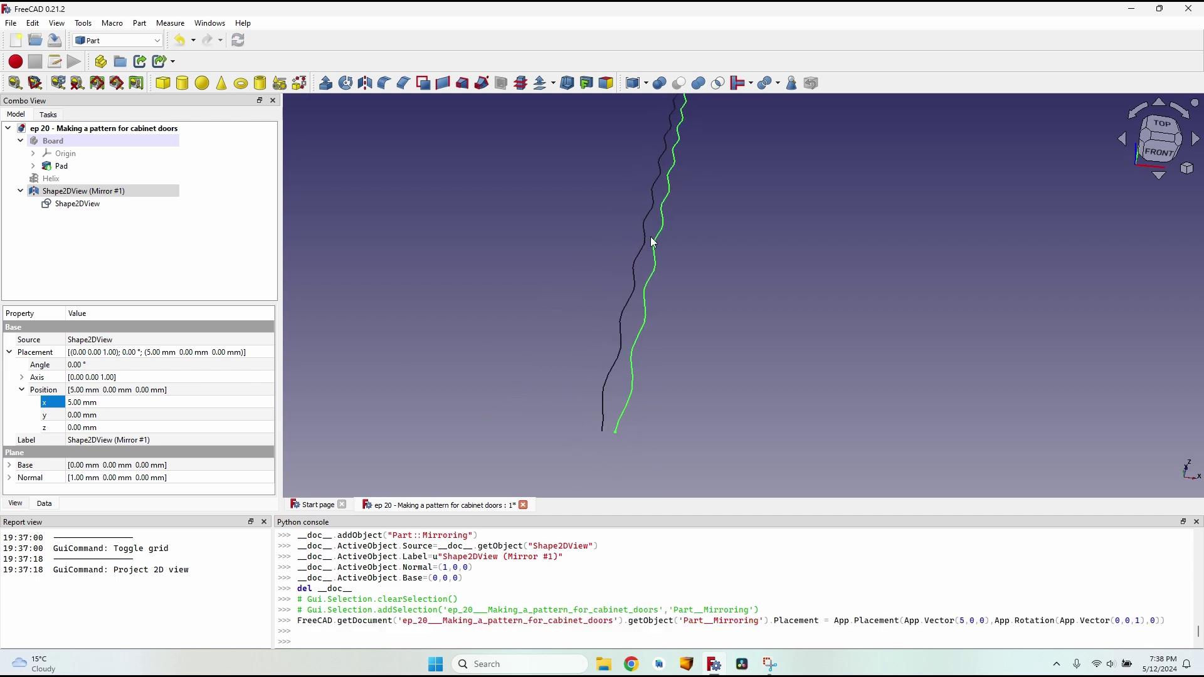
{"action": "scroll", "coordinate": [627, 307], "scroll_direction": "up", "scroll_amount": 2}
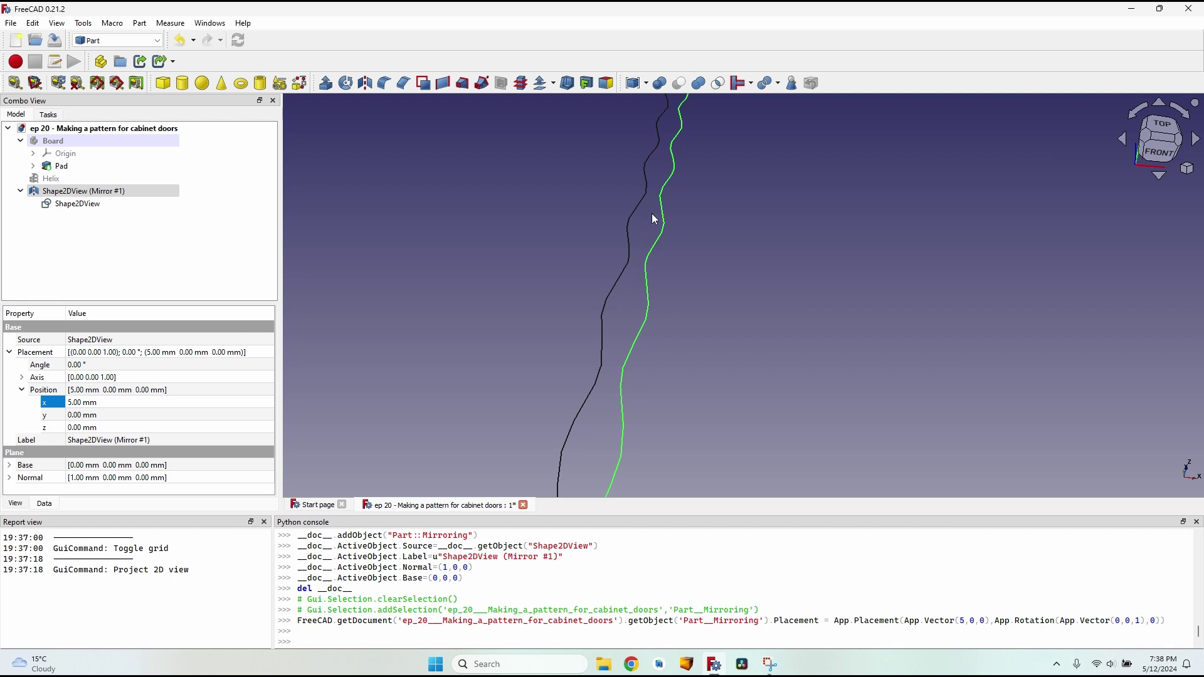
{"action": "scroll", "coordinate": [652, 237], "scroll_direction": "down", "scroll_amount": 2}
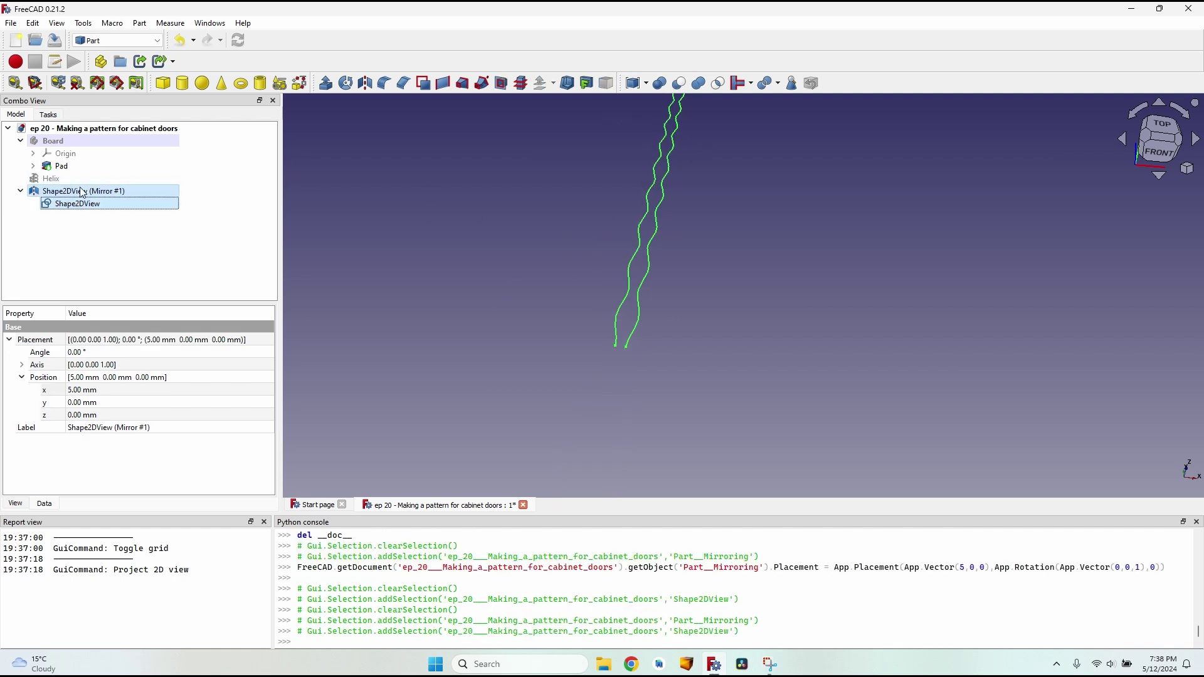
{"action": "left_click", "coordinate": [634, 83]}
{"action": "key", "text": "ctrl+z"}
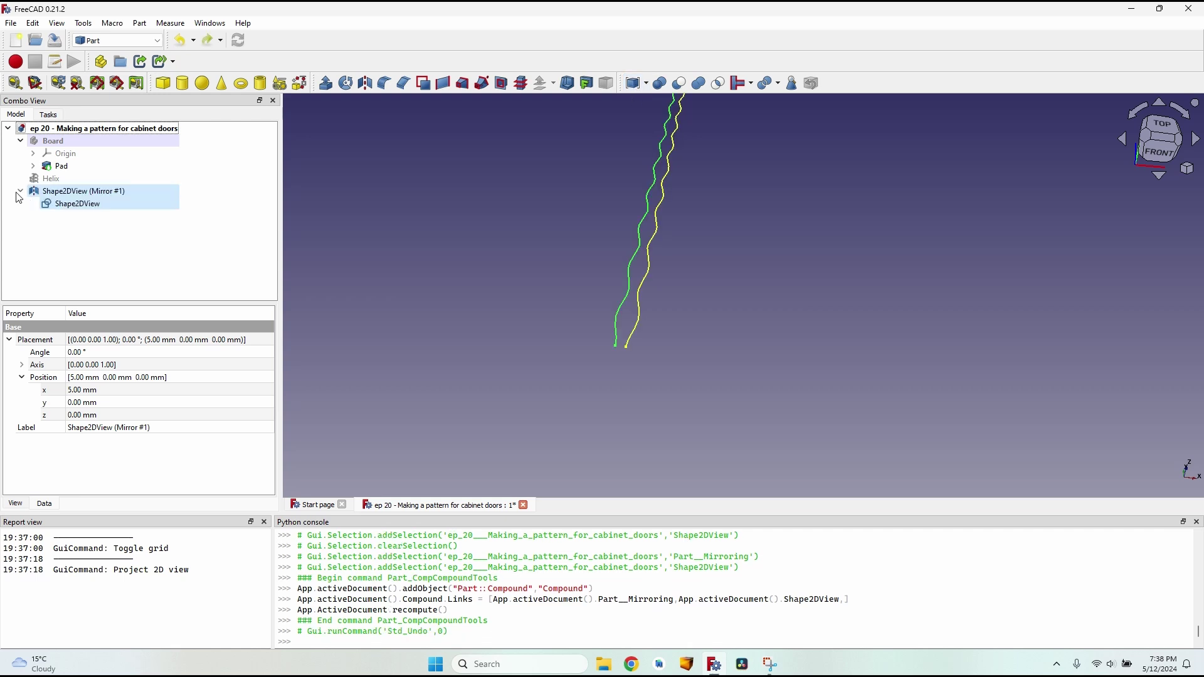
{"action": "left_click", "coordinate": [79, 223]}
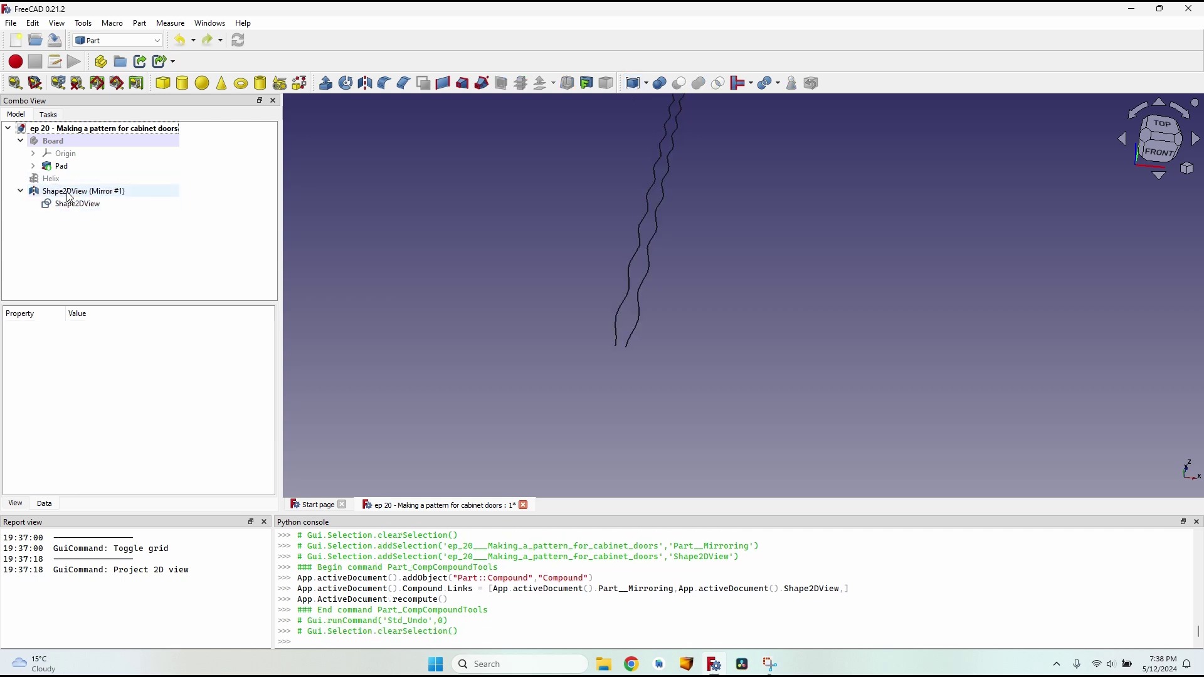
Make a compound from the mirrored curve and its source Shape2DView
{"action": "left_click", "coordinate": [67, 193]}
{"action": "left_click", "coordinate": [94, 204], "text": "ctrl"}
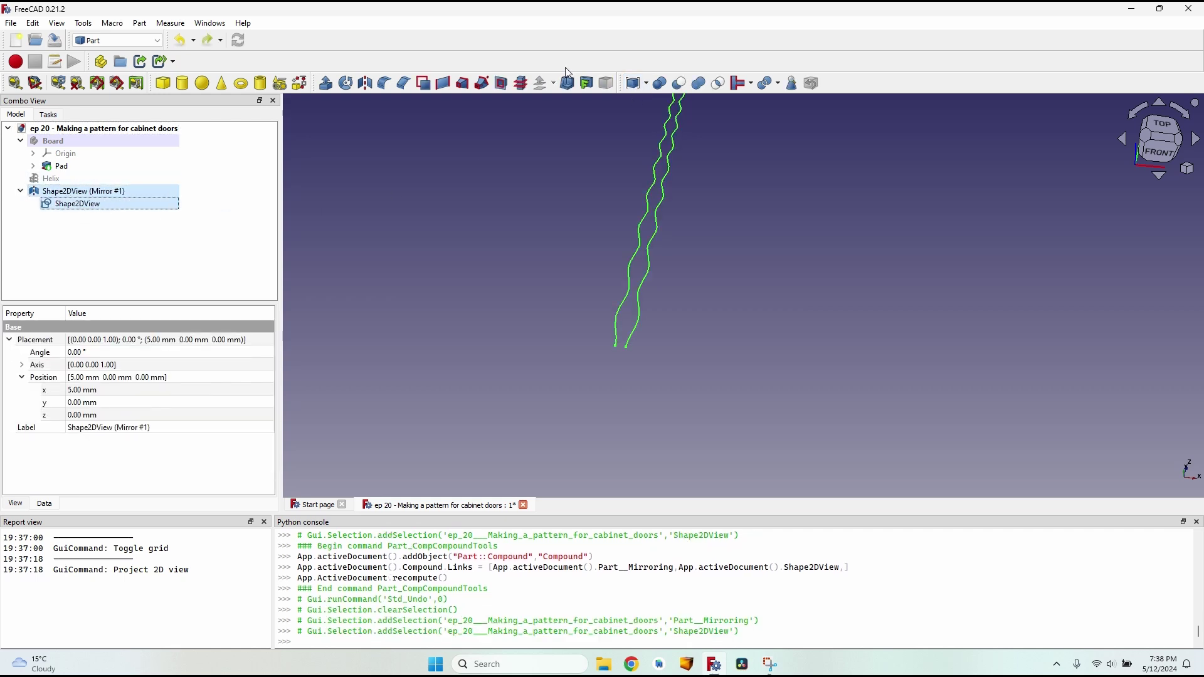
{"action": "left_click", "coordinate": [637, 86]}
{"action": "left_click", "coordinate": [646, 84]}
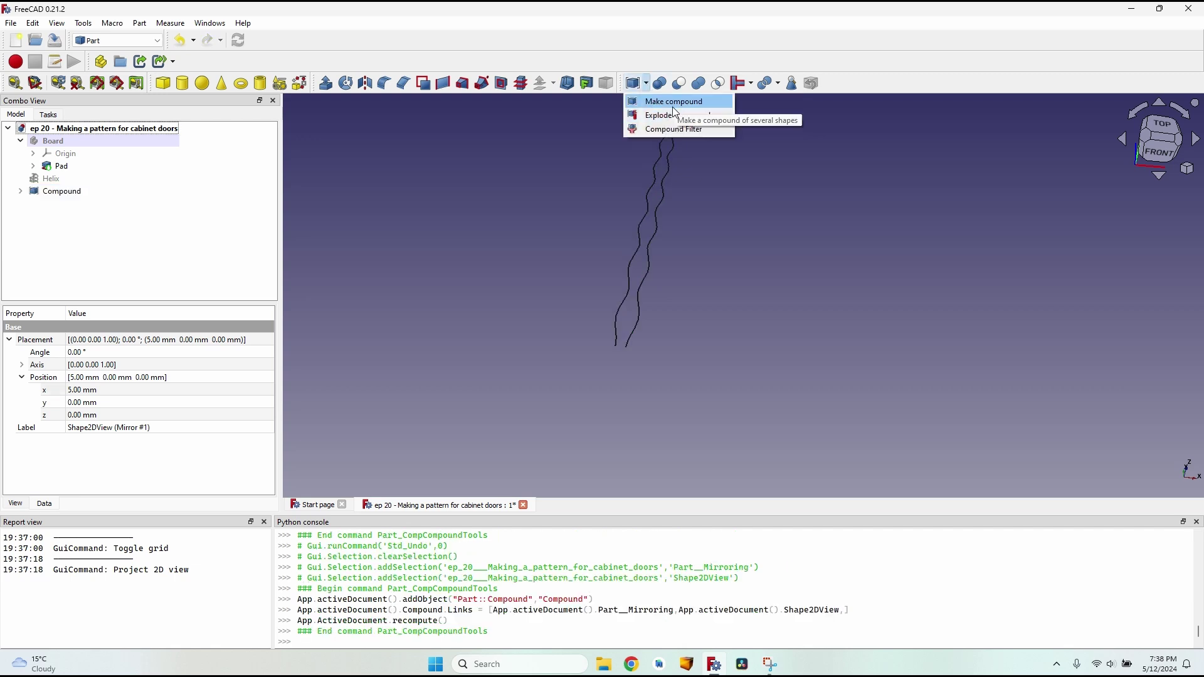
In the Draft workbench, create a Shape 2D view of the compound projected from the top, and hide the compound
{"action": "left_click", "coordinate": [62, 192]}
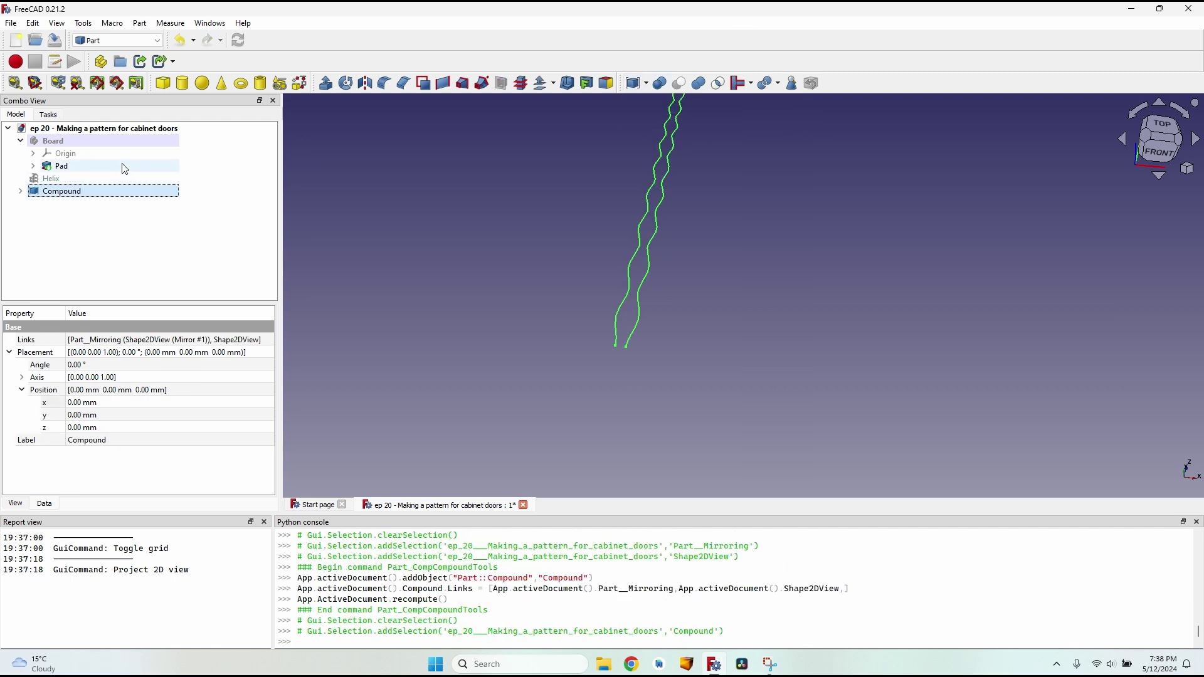
{"action": "left_click", "coordinate": [133, 46]}
{"action": "left_click", "coordinate": [128, 86]}
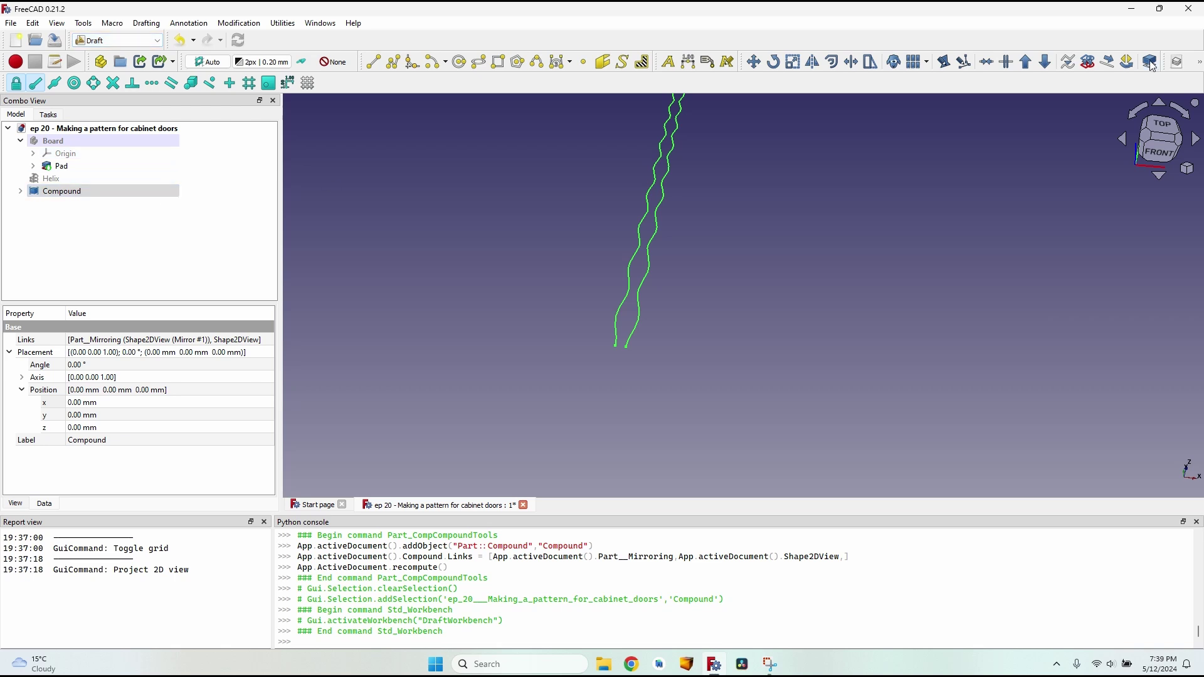
{"action": "left_click", "coordinate": [1163, 126]}
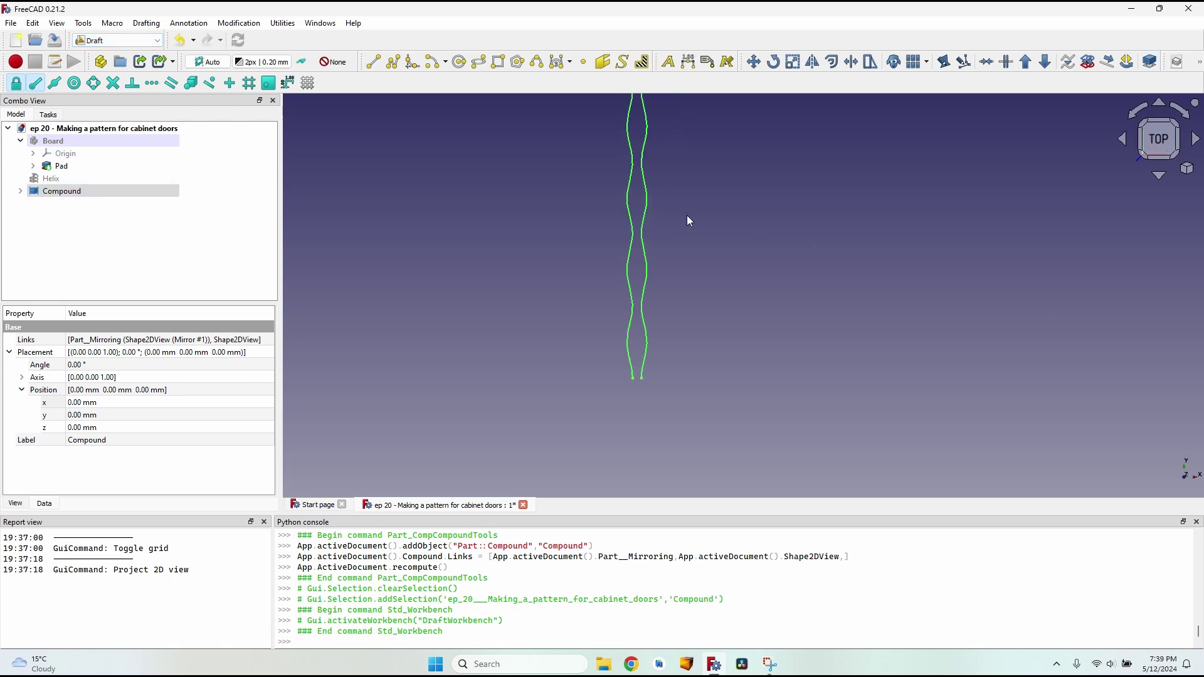
{"action": "left_click", "coordinate": [1090, 64]}
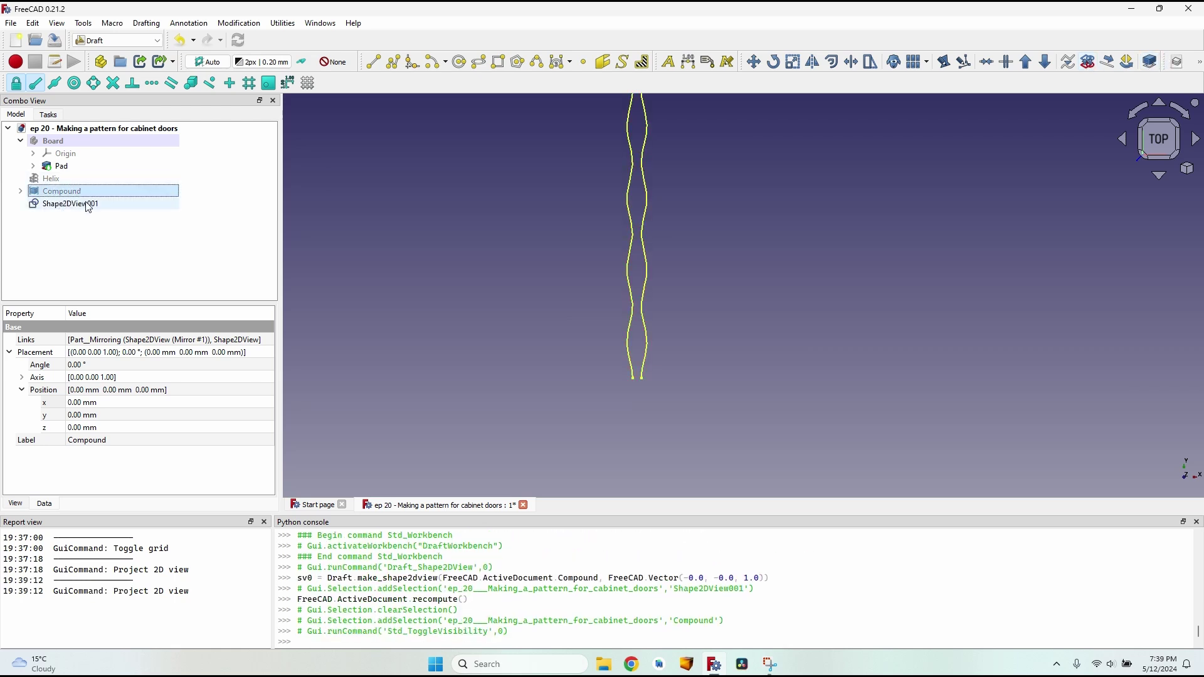
Convert the compound's 2D projection into a sketch with Draft to Sketch, and hide the projection
{"action": "left_click", "coordinate": [88, 205]}
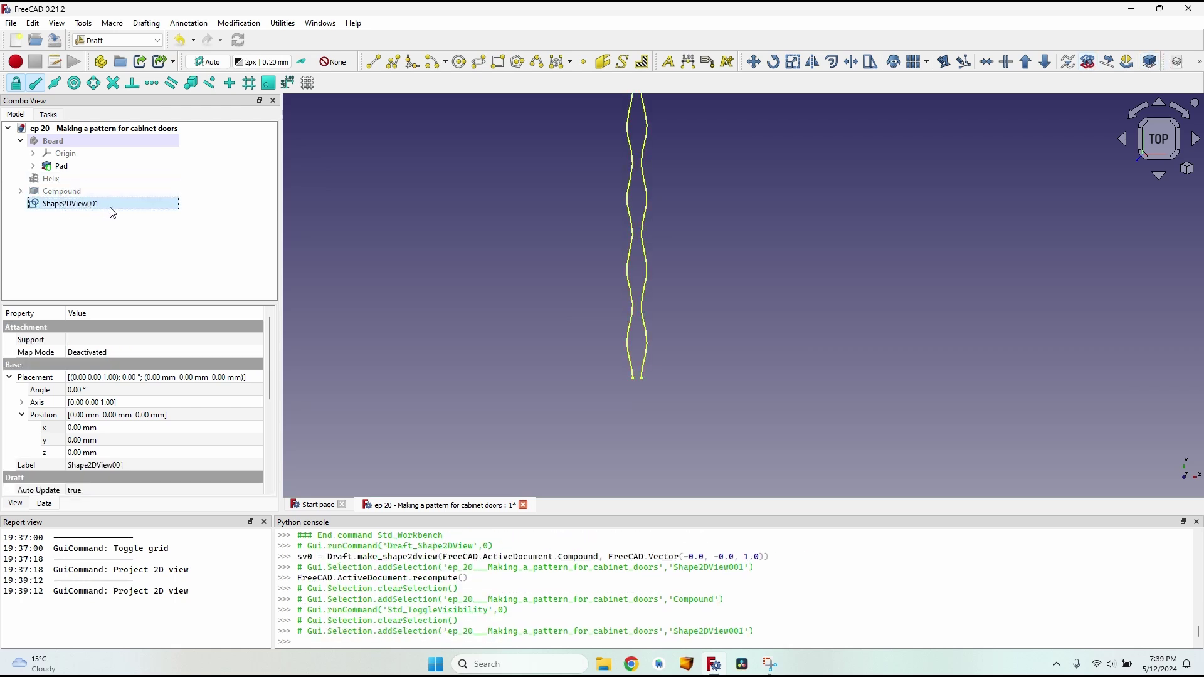
{"action": "left_click", "coordinate": [1090, 65]}
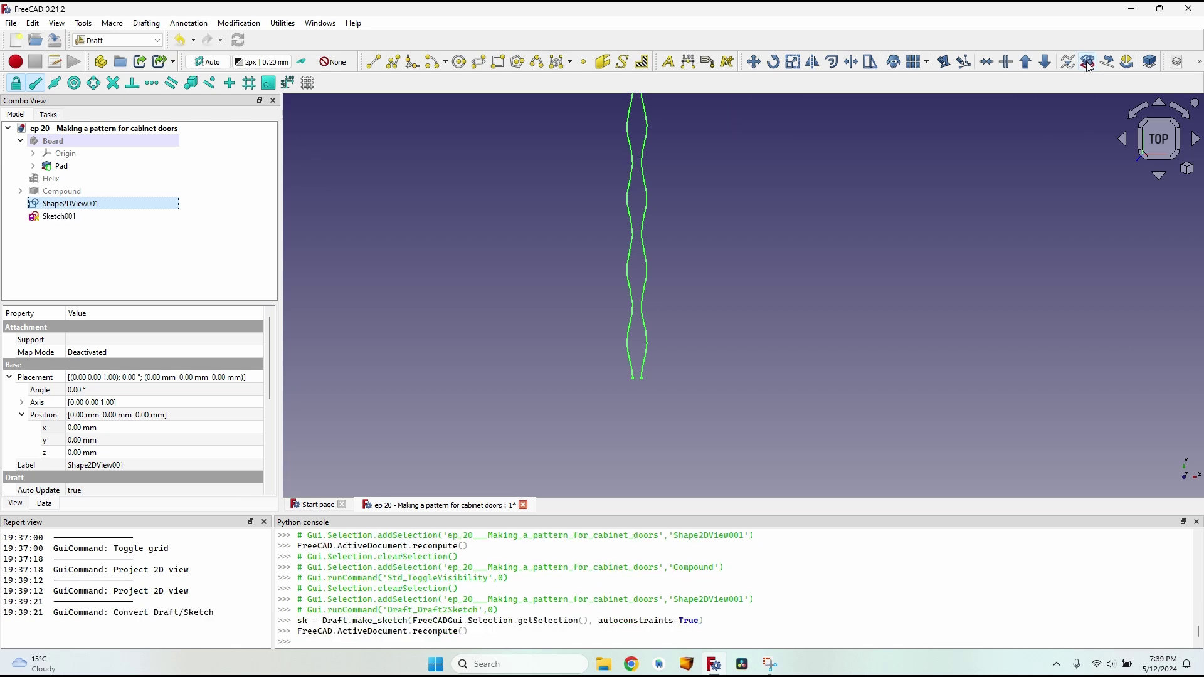
{"action": "key", "text": "space"}
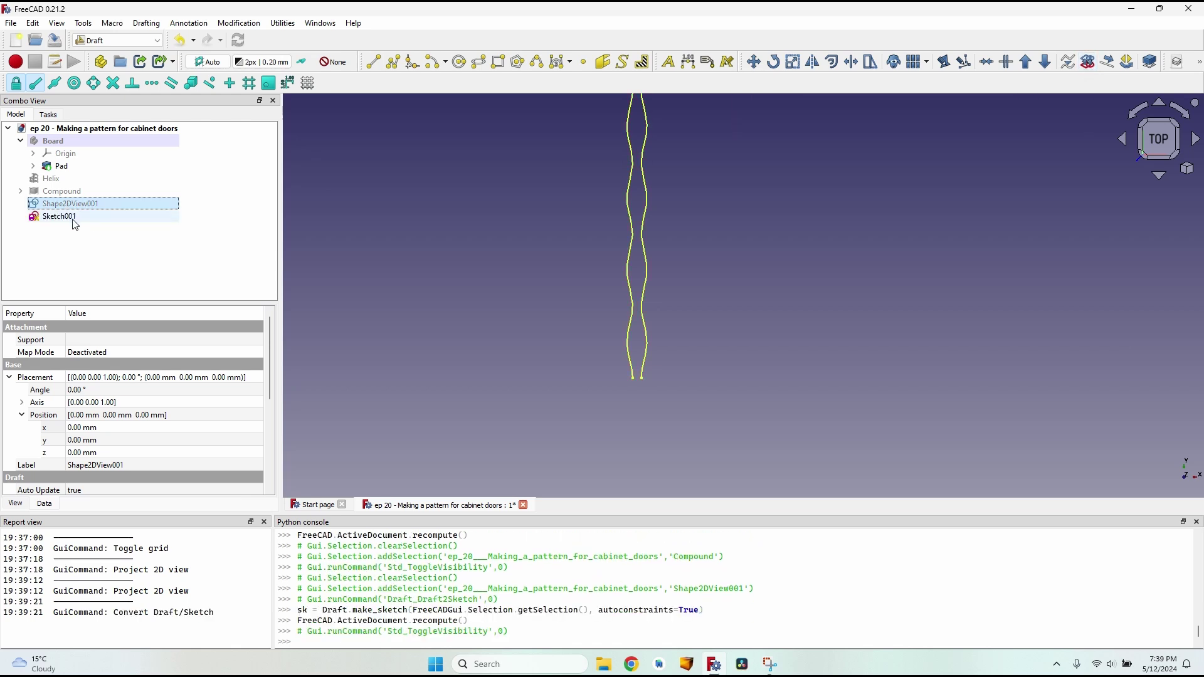
Open the converted sketch for editing and join the lower ends of the two wavy curves with a horizontal line about 3 mm long
{"action": "left_click", "coordinate": [75, 217]}
{"action": "mouse_move", "coordinate": [630, 396]}
{"action": "middle_mouse_down"}
{"action": "mouse_move", "coordinate": [584, 336]}
{"action": "mouse_move", "coordinate": [510, 344]}
{"action": "middle_mouse_up"}
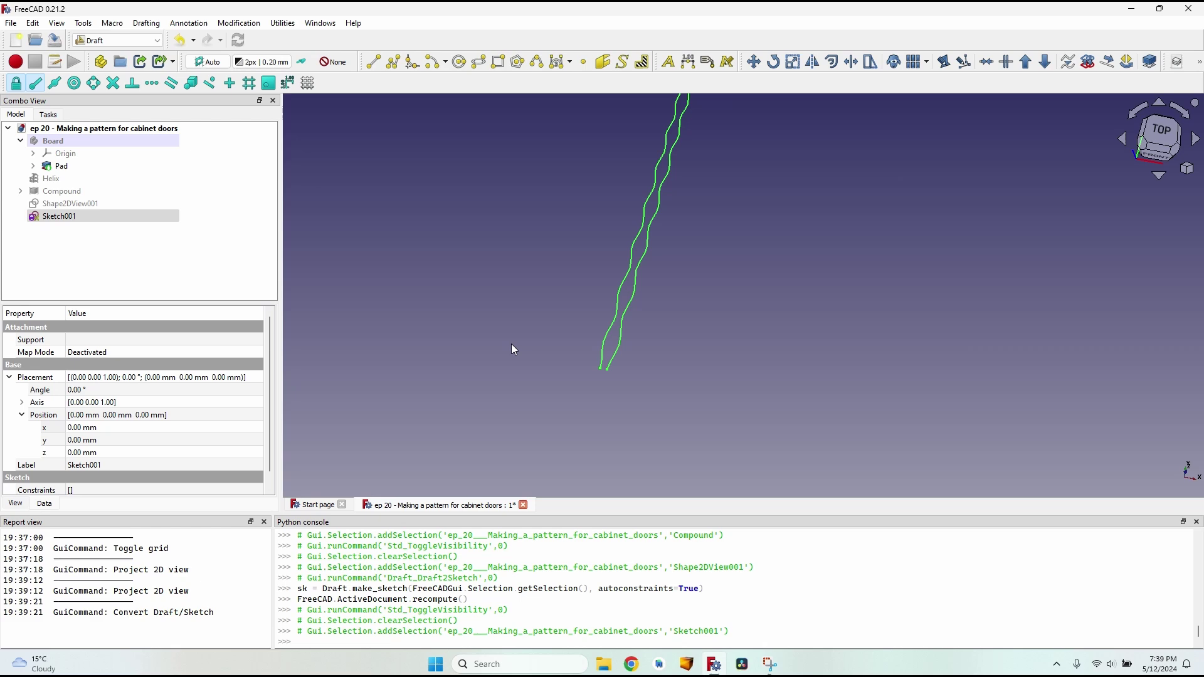
{"action": "double_click", "coordinate": [89, 219]}
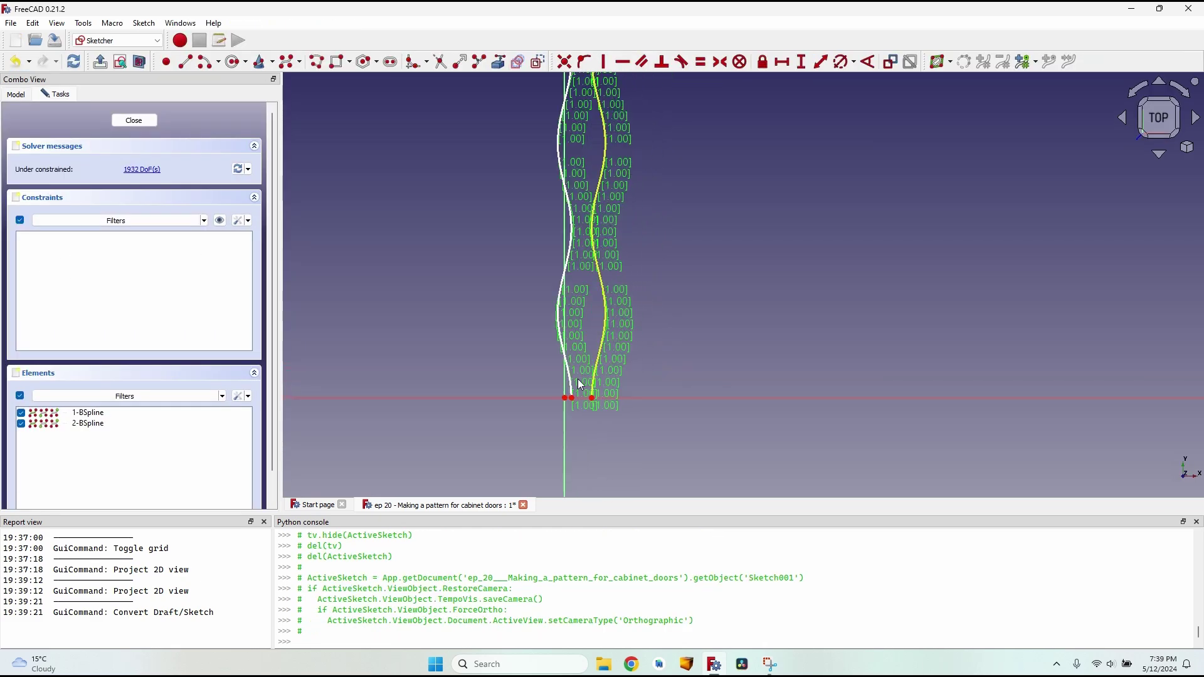
{"action": "scroll", "coordinate": [573, 386], "scroll_direction": "up", "scroll_amount": 4}
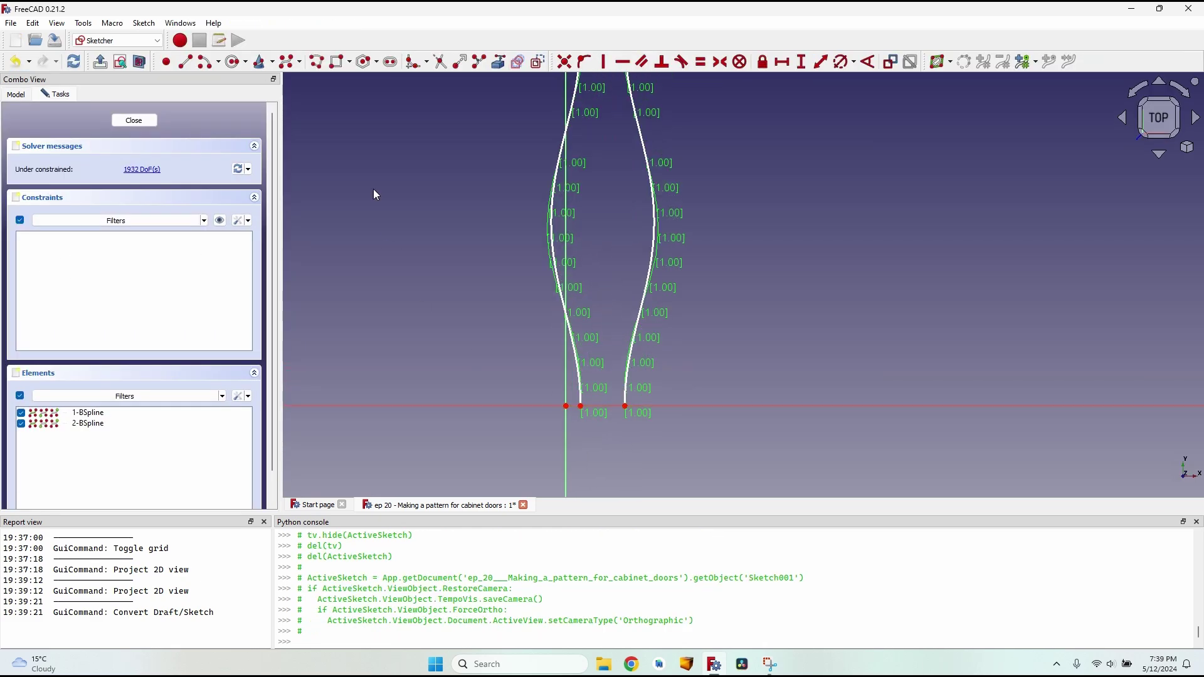
{"action": "left_click", "coordinate": [185, 61]}
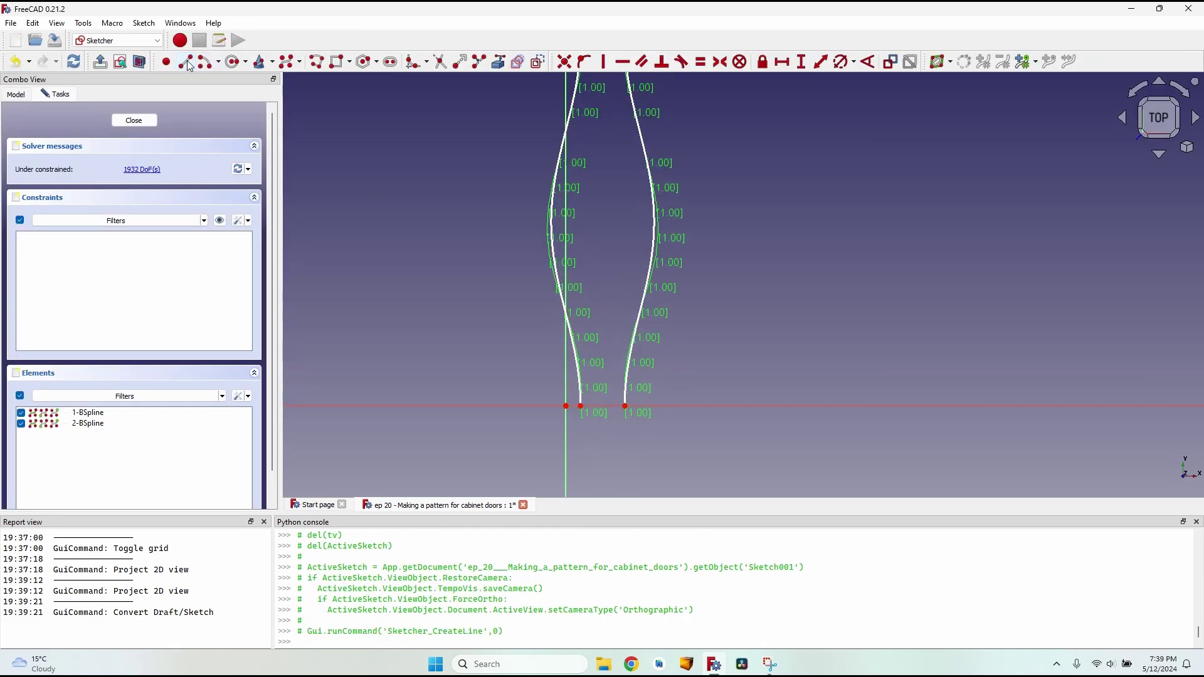
{"action": "left_click", "coordinate": [581, 407]}
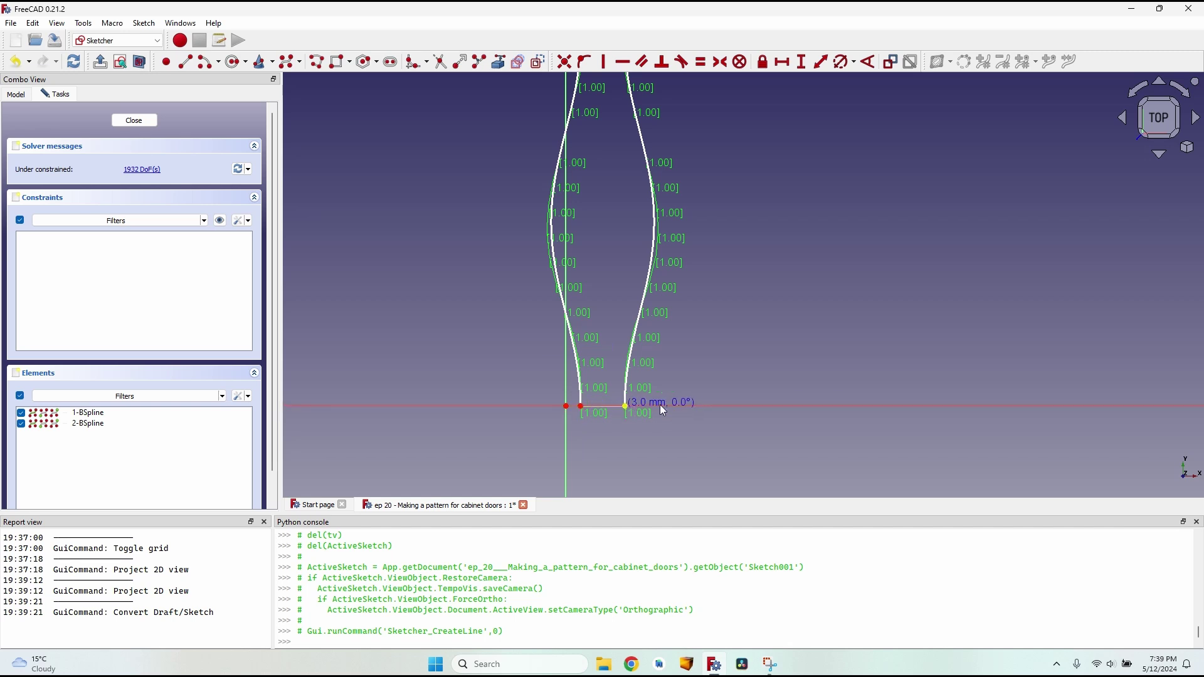
{"action": "left_click", "coordinate": [625, 406]}
Close the profile with a line about 3 mm long across the upper ends of the curves, and leave the sketch
{"action": "scroll", "coordinate": [680, 347], "scroll_direction": "down", "scroll_amount": 15}
{"action": "middle_click_drag", "start_coordinate": [721, 215], "coordinate": [672, 411]}
{"action": "scroll", "coordinate": [630, 301], "scroll_direction": "up", "scroll_amount": 10}
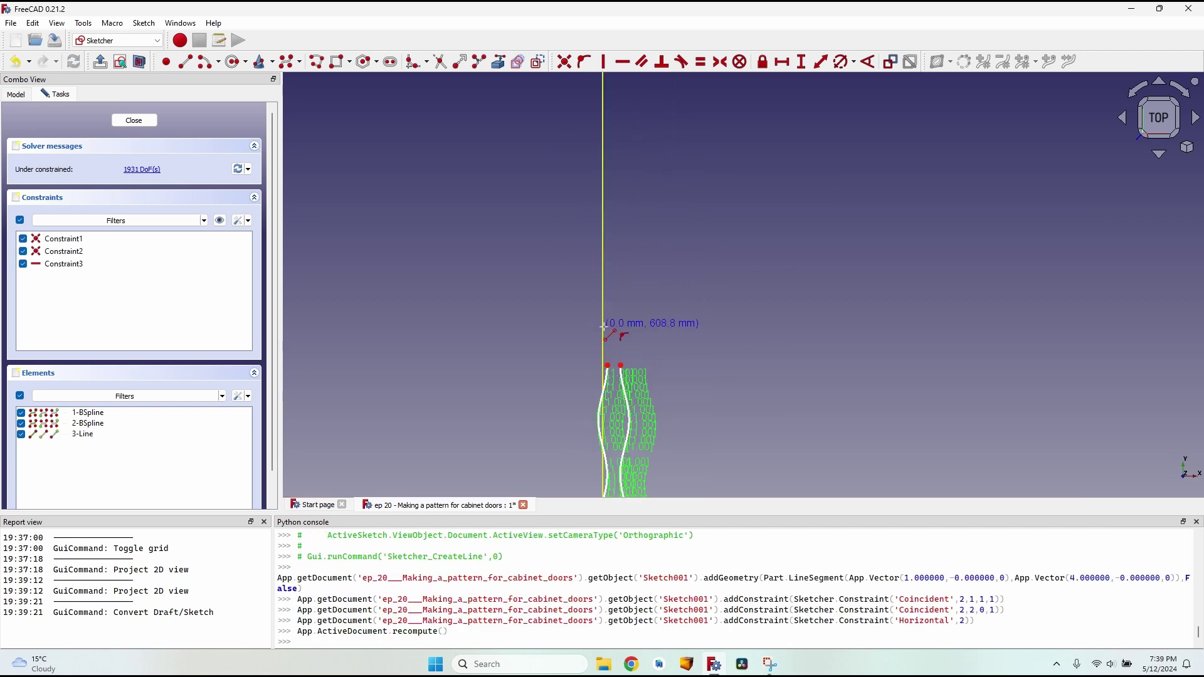
{"action": "scroll", "coordinate": [605, 342], "scroll_direction": "up", "scroll_amount": 4}
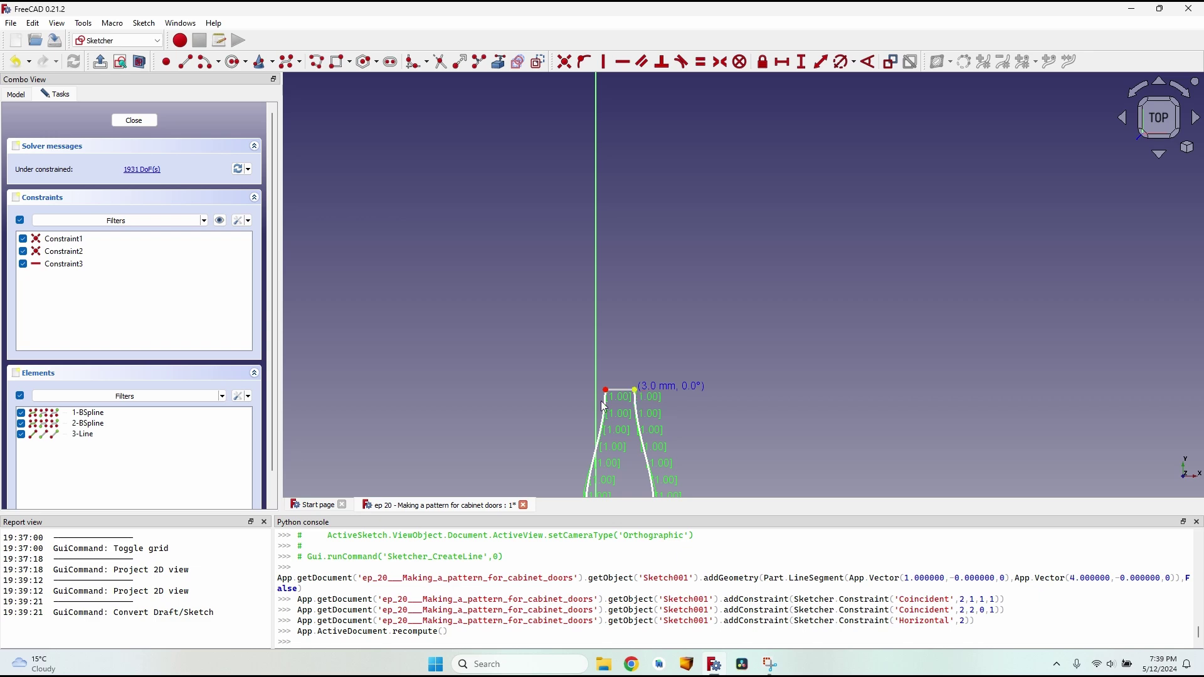
{"action": "key", "text": "Escape"}
{"action": "key", "text": "Escape"}
Create a new body in the Part Design workbench and move the wavy sketch into it
{"action": "left_click", "coordinate": [117, 40]}
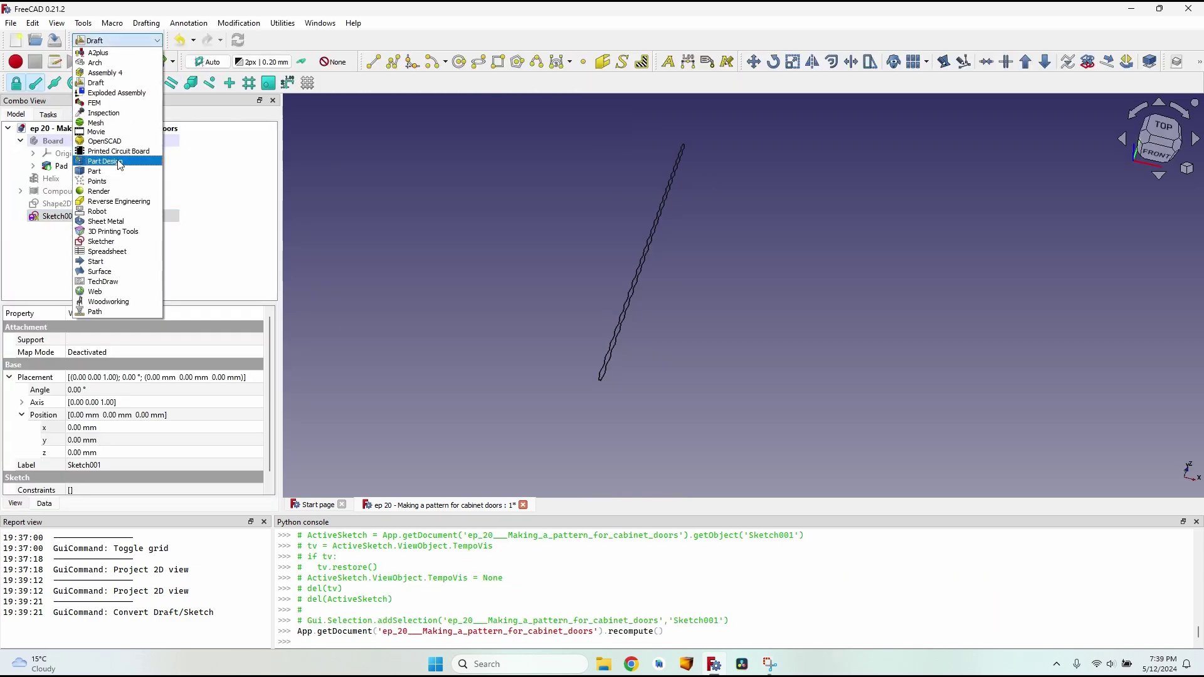
{"action": "left_click", "coordinate": [118, 162]}
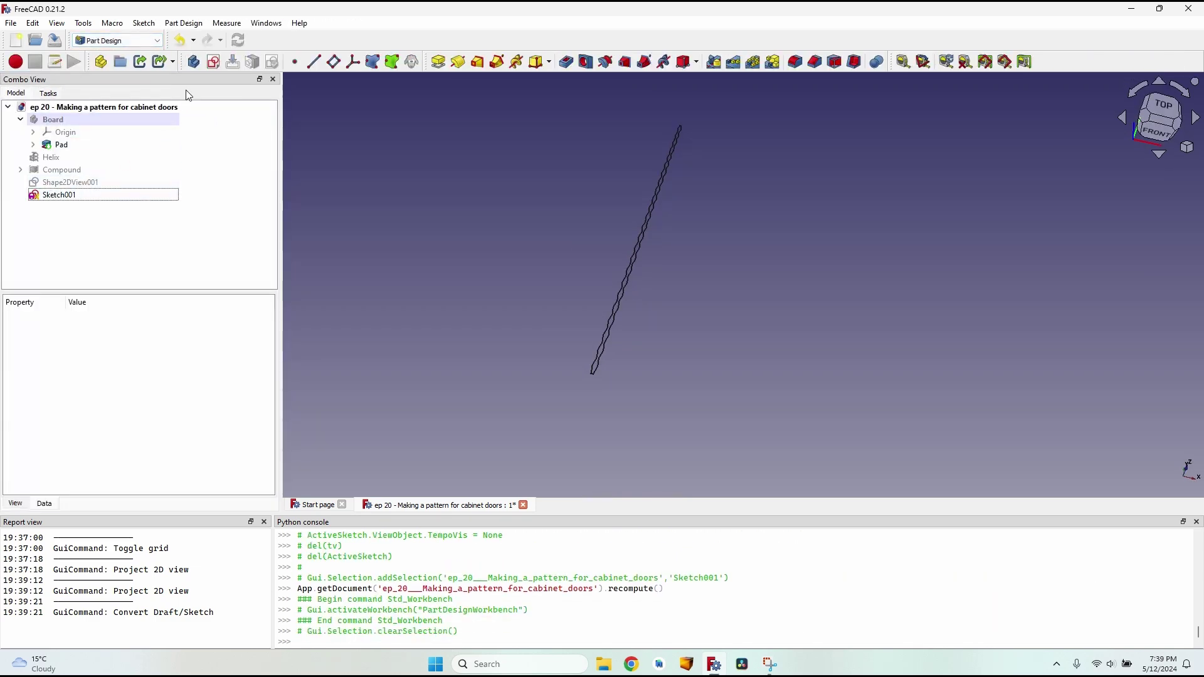
{"action": "left_click", "coordinate": [194, 62]}
{"action": "left_click_drag", "start_coordinate": [59, 170], "coordinate": [70, 188]}
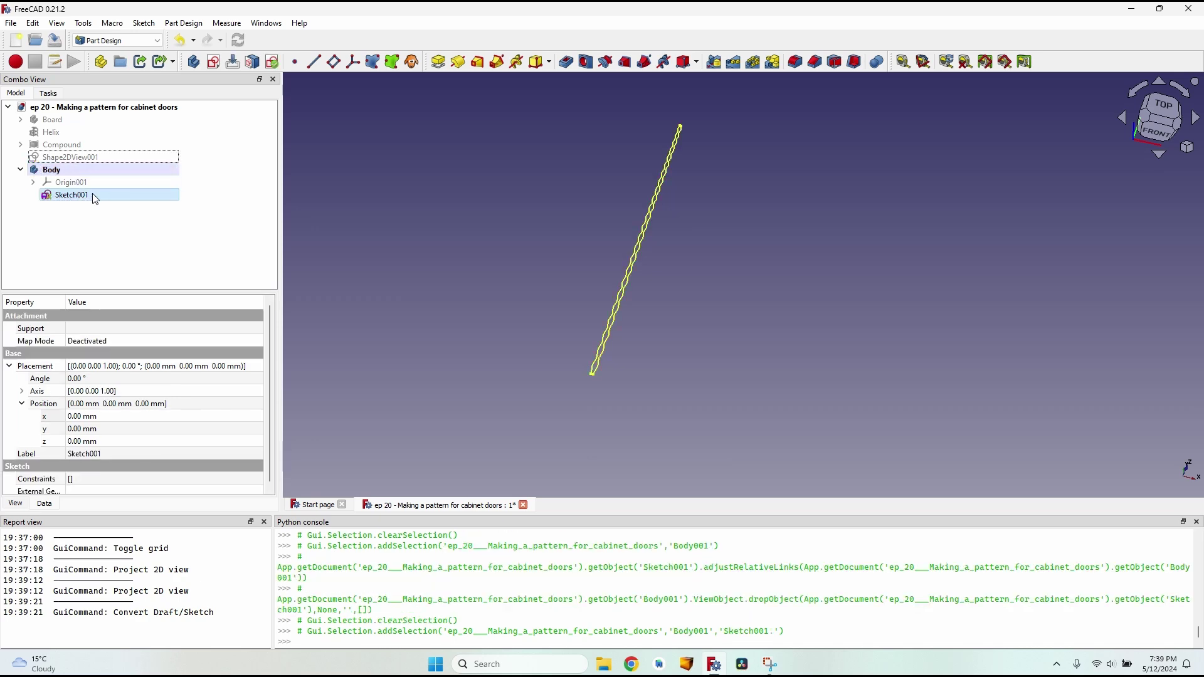
Pad the wavy sketch to a length of 1 mm
{"action": "left_click", "coordinate": [438, 61]}
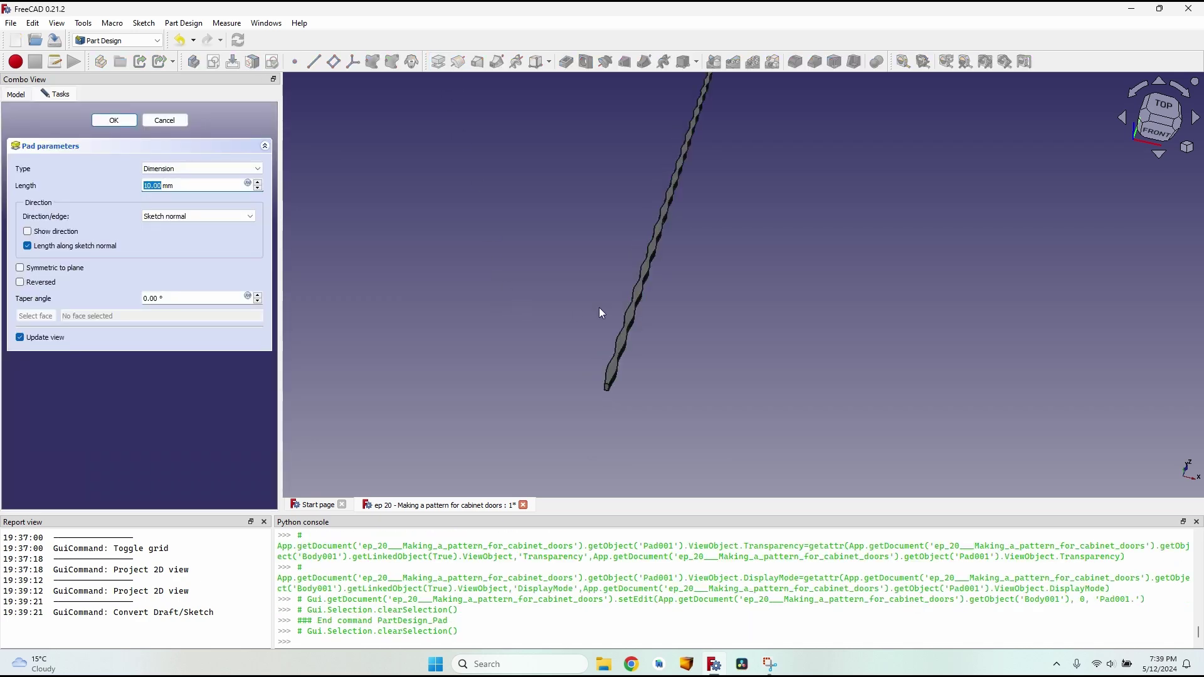
{"action": "type", "text": "1"}
{"action": "key", "text": "Return"}
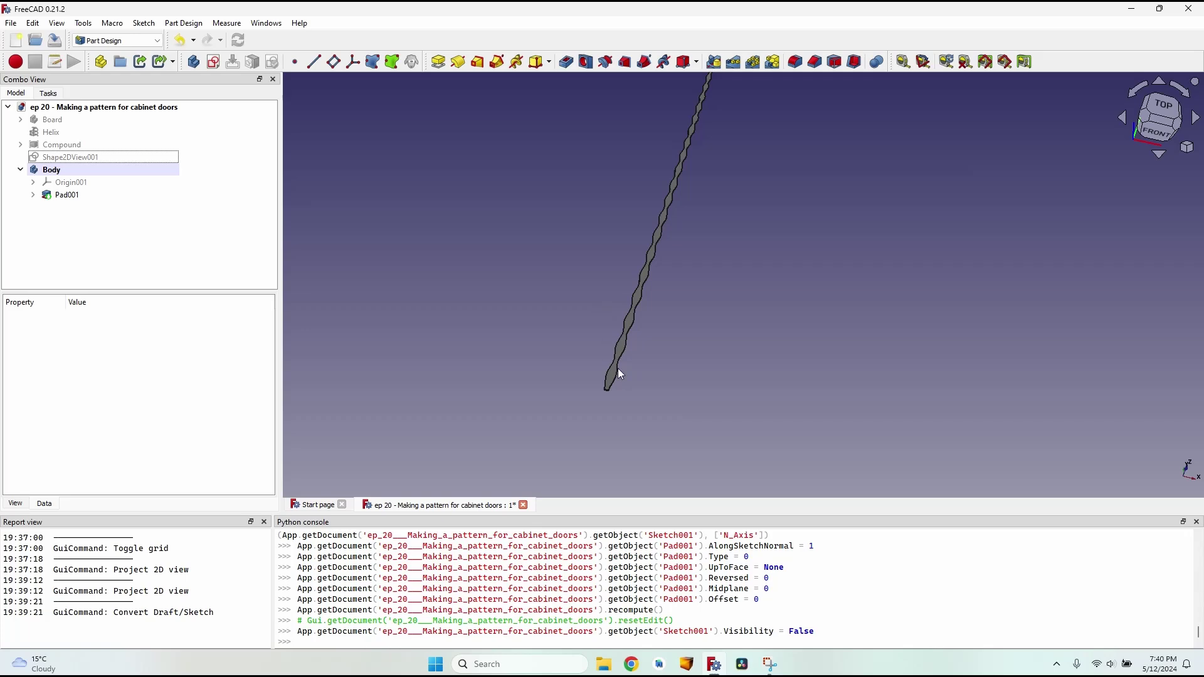
Create a clone of the wavy strip's body
{"action": "middle_click_drag", "start_coordinate": [618, 367], "coordinate": [583, 310]}
{"action": "left_click", "coordinate": [82, 171]}
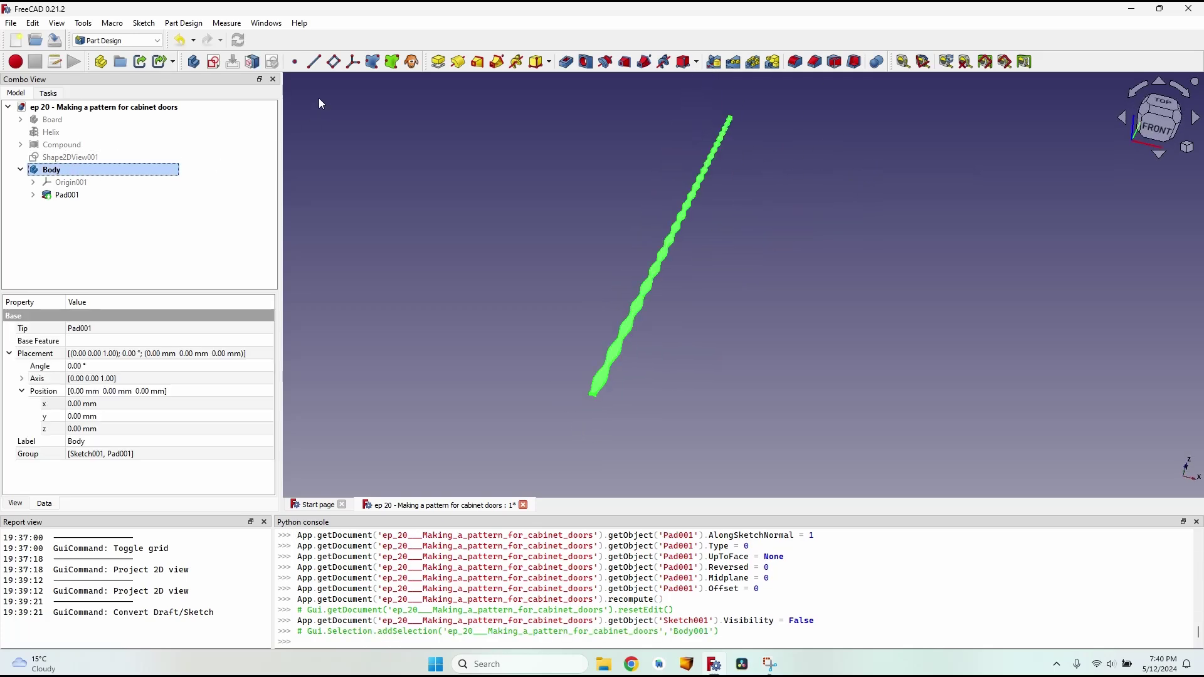
{"action": "left_click", "coordinate": [414, 63]}
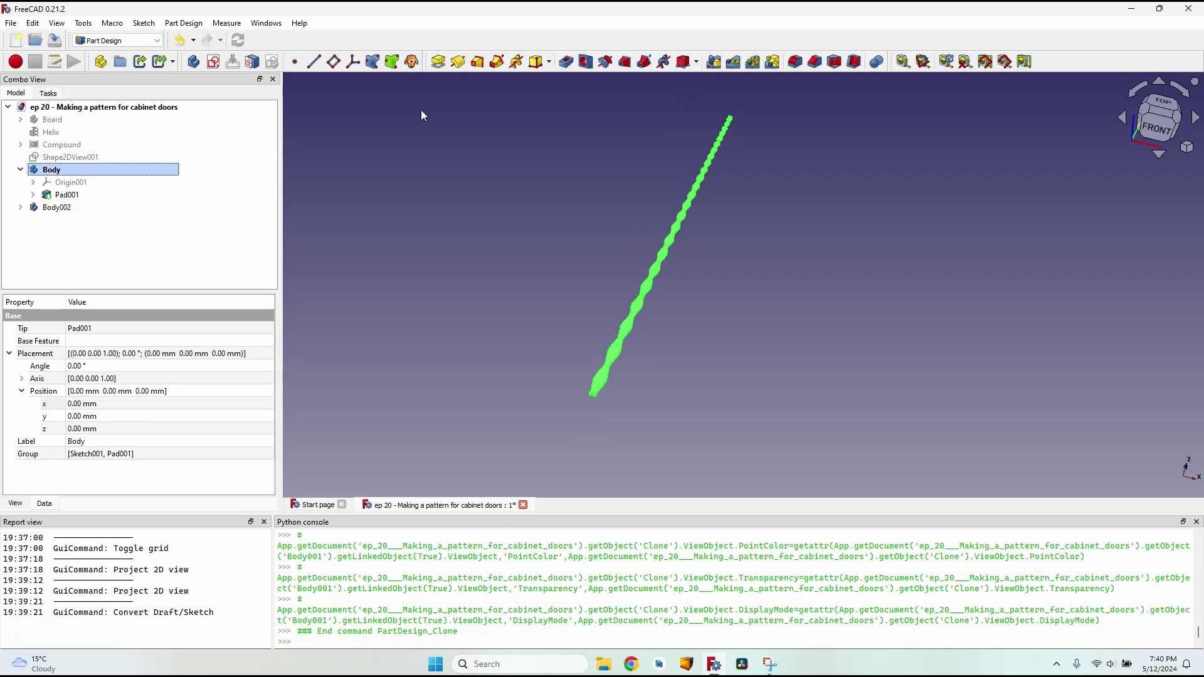
Offset the cloned wavy strip beside the original by setting its position to x 8 mm and y 12.5 mm
{"action": "left_click", "coordinate": [84, 404]}
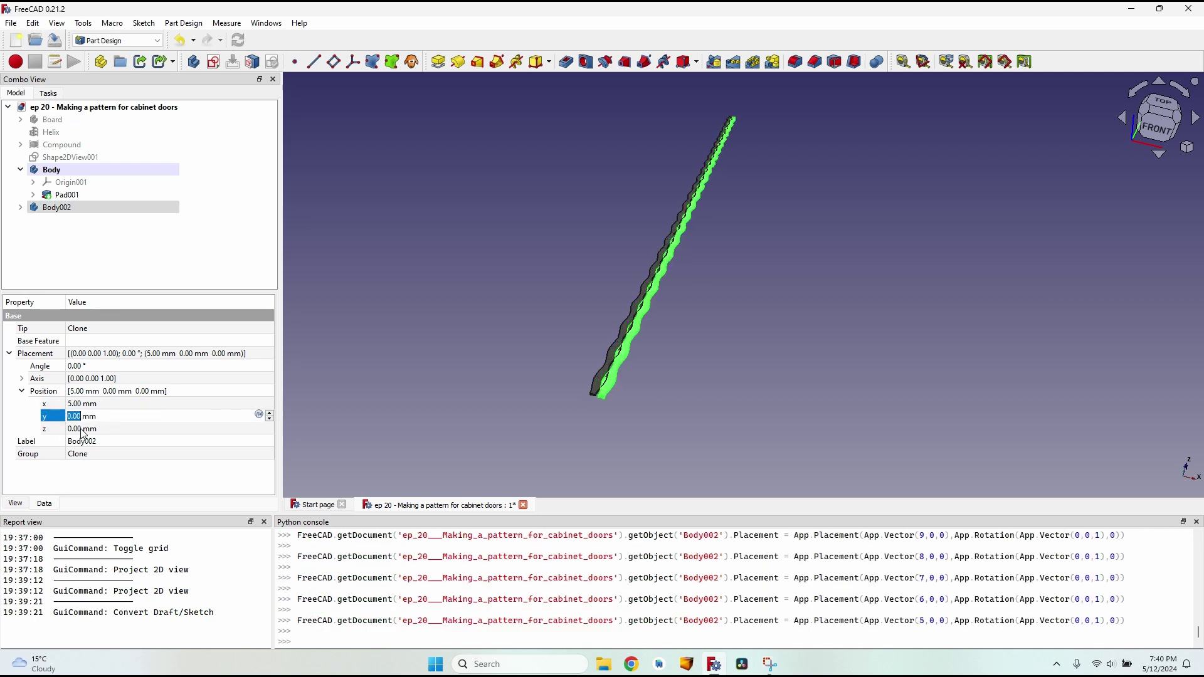
{"action": "type", "text": "12.5"}
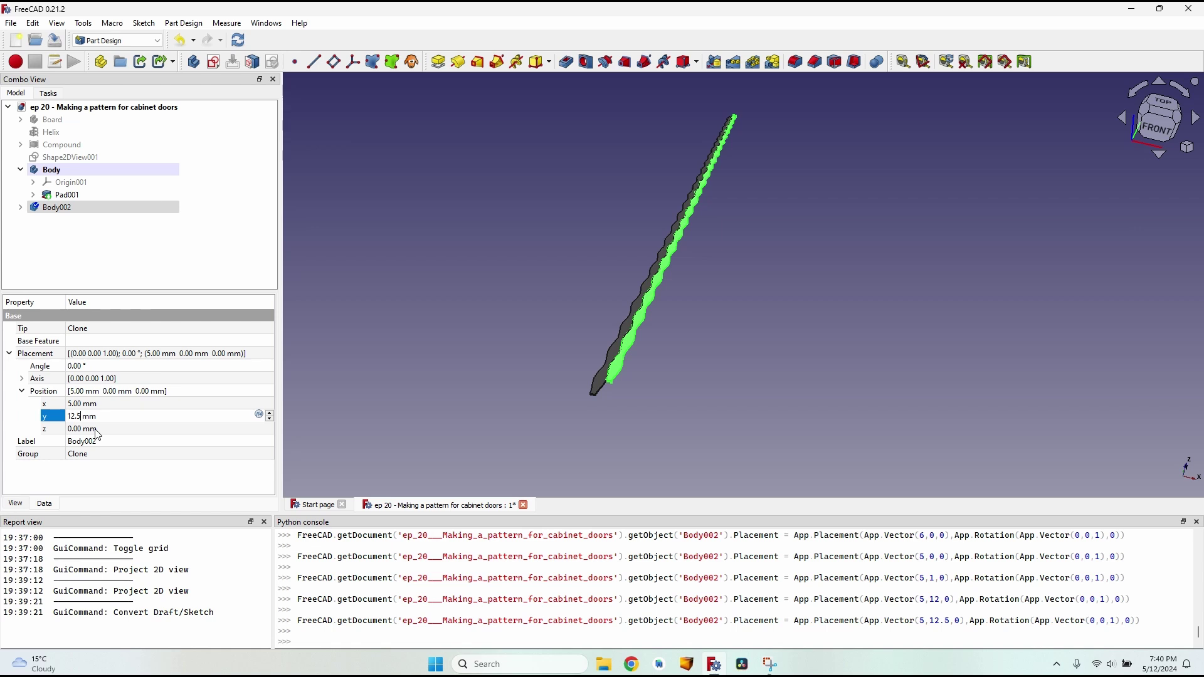
{"action": "key", "text": "Return"}
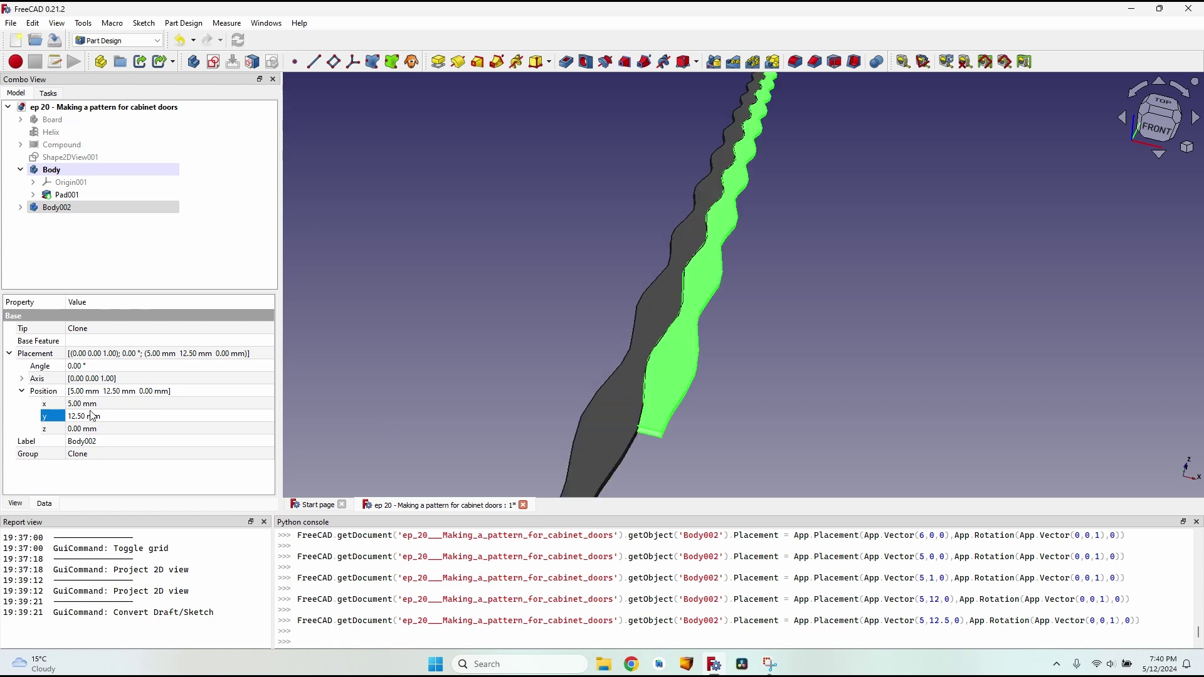
{"action": "left_click", "coordinate": [100, 403]}
{"action": "scroll", "coordinate": [107, 403], "scroll_direction": "up", "scroll_amount": 3}
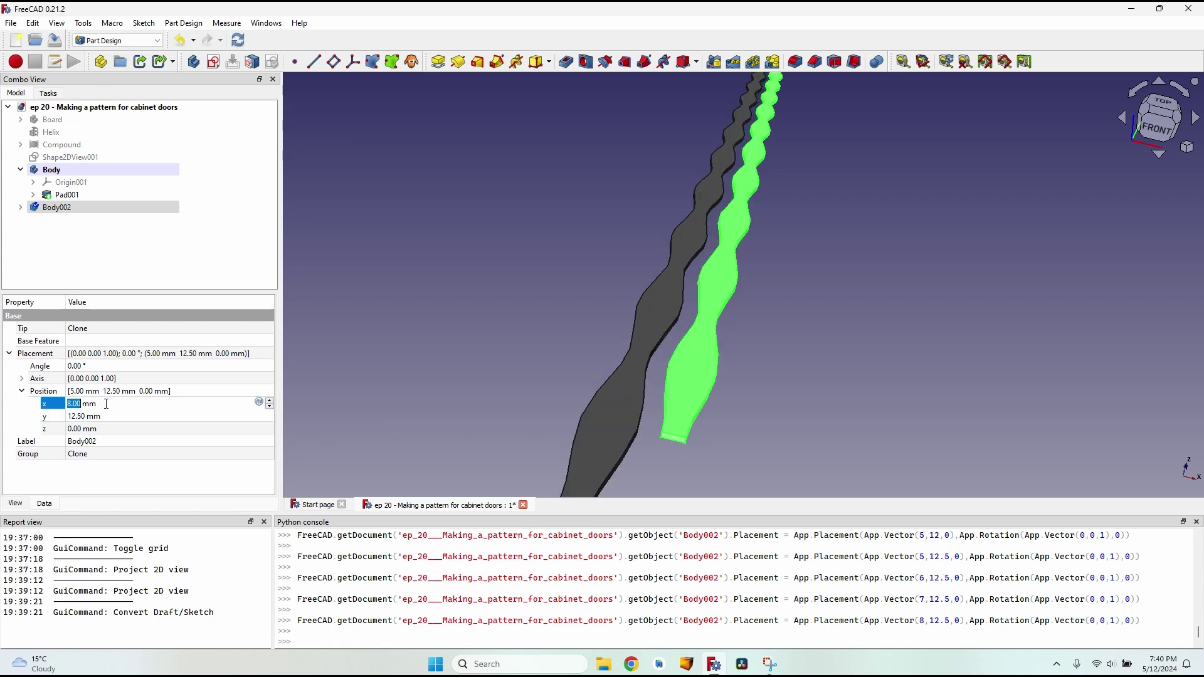
{"action": "left_click", "coordinate": [413, 342]}
{"action": "scroll", "coordinate": [413, 342], "scroll_direction": "down", "scroll_amount": 5}
{"action": "mouse_move", "coordinate": [602, 215]}
{"action": "middle_mouse_down"}
{"action": "mouse_move", "coordinate": [615, 225]}
{"action": "mouse_move", "coordinate": [589, 224]}
{"action": "middle_mouse_up"}
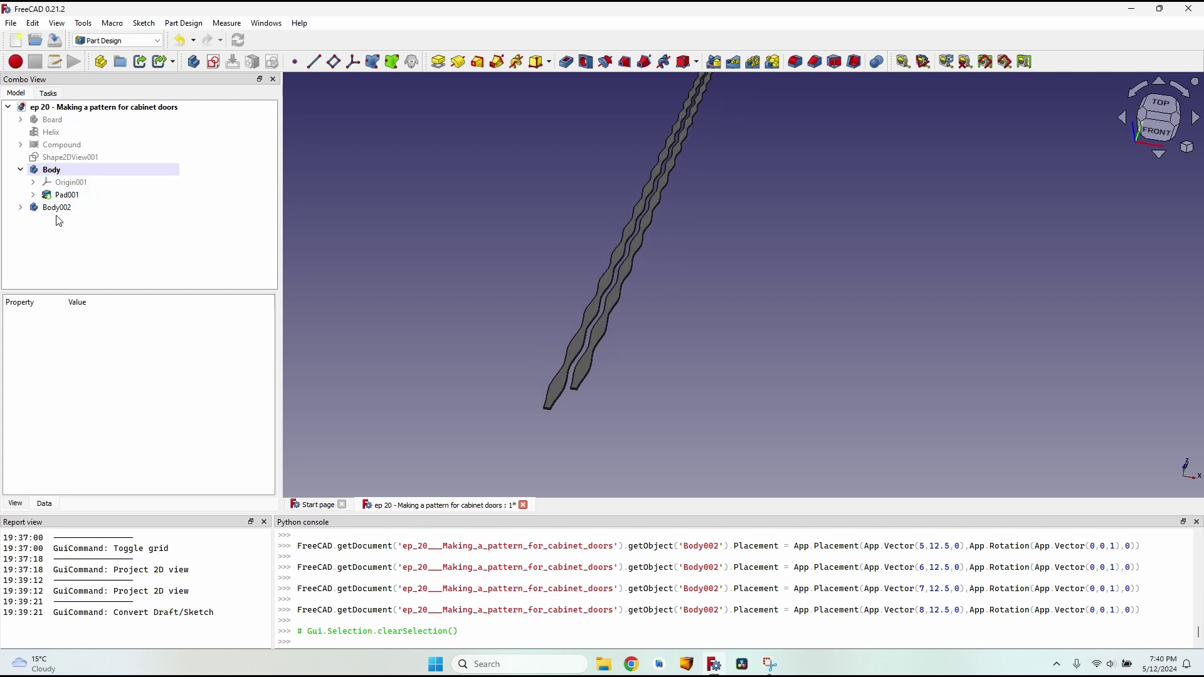
Combine the cloned strip and the original strip's body into a compound in the Part workbench
{"action": "left_click", "coordinate": [97, 209]}
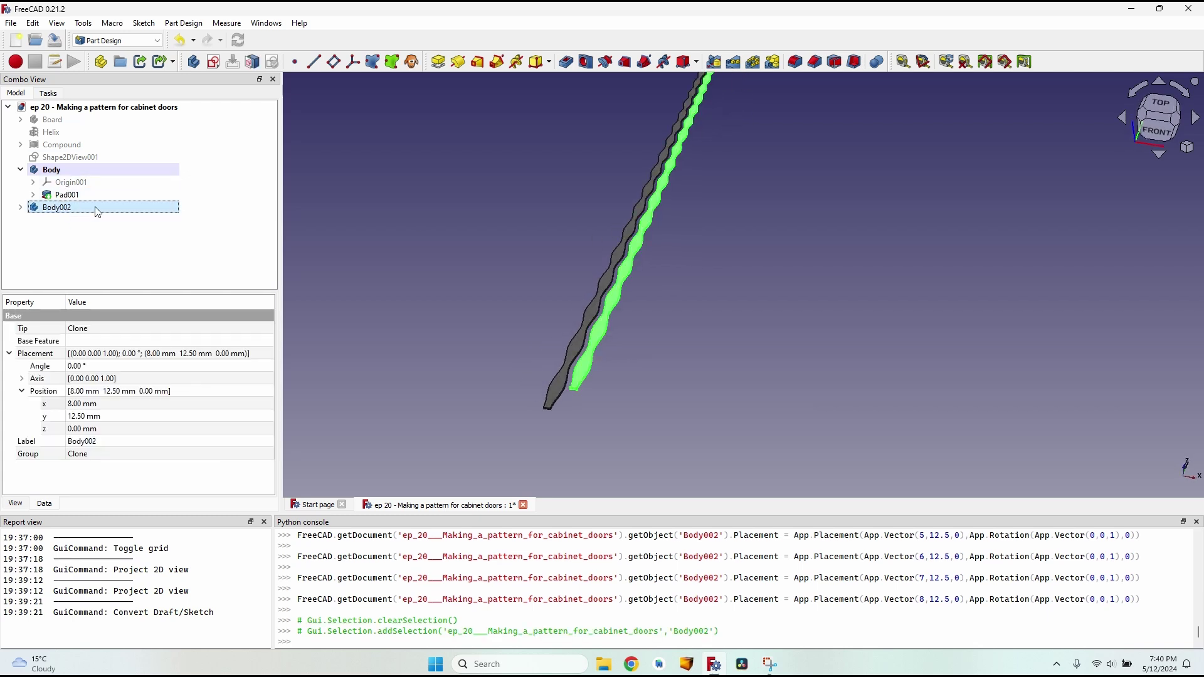
{"action": "left_click", "coordinate": [125, 40]}
{"action": "left_click", "coordinate": [136, 177]}
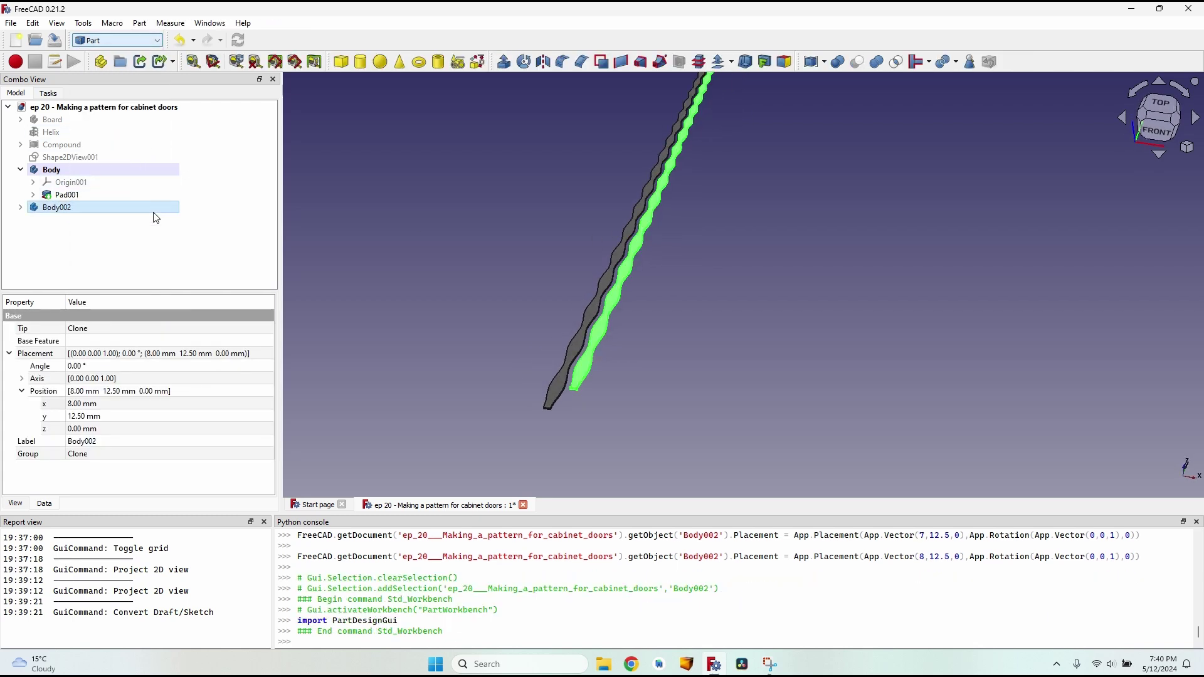
{"action": "left_click", "coordinate": [811, 61]}
{"action": "left_click", "coordinate": [51, 170]}
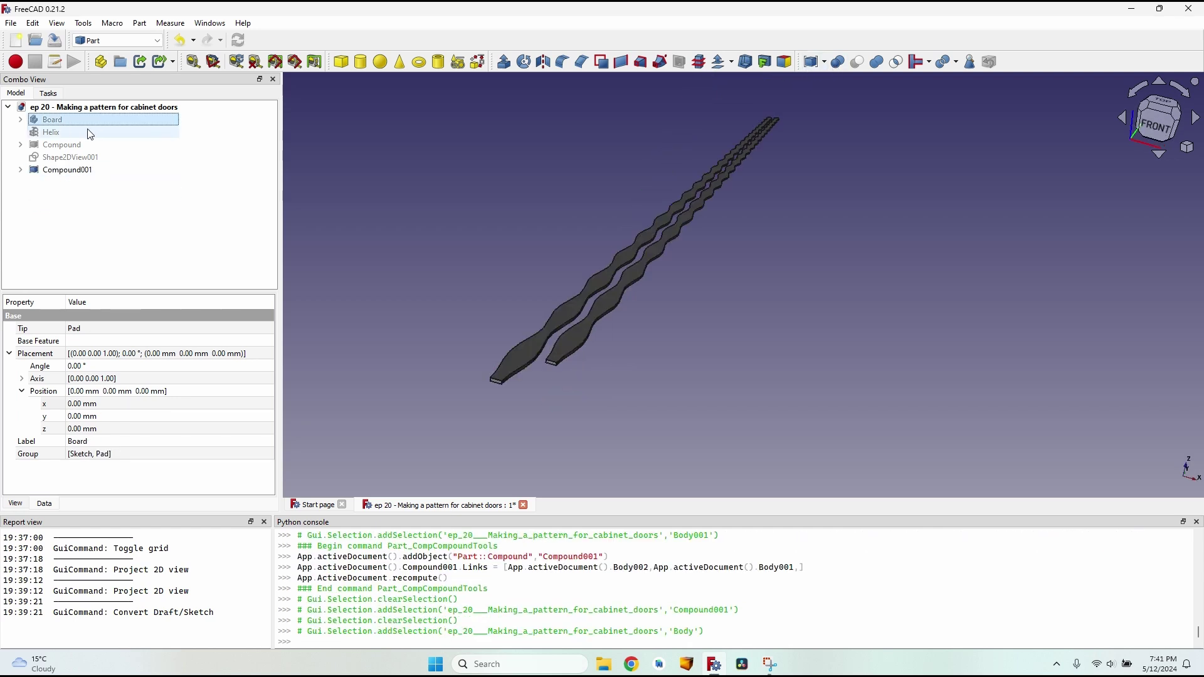
Show the board and set the strip compound's z position to 18-1 mm so the strips sink into the board's upper face
{"action": "key", "text": "space"}
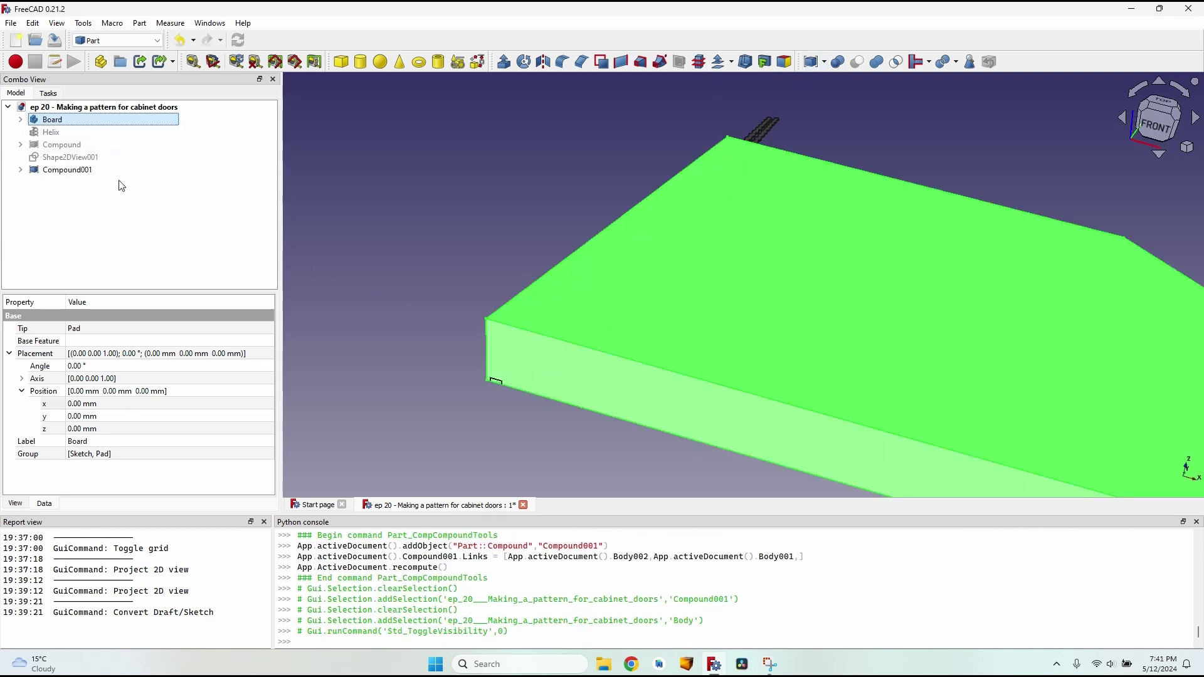
{"action": "left_click", "coordinate": [65, 169]}
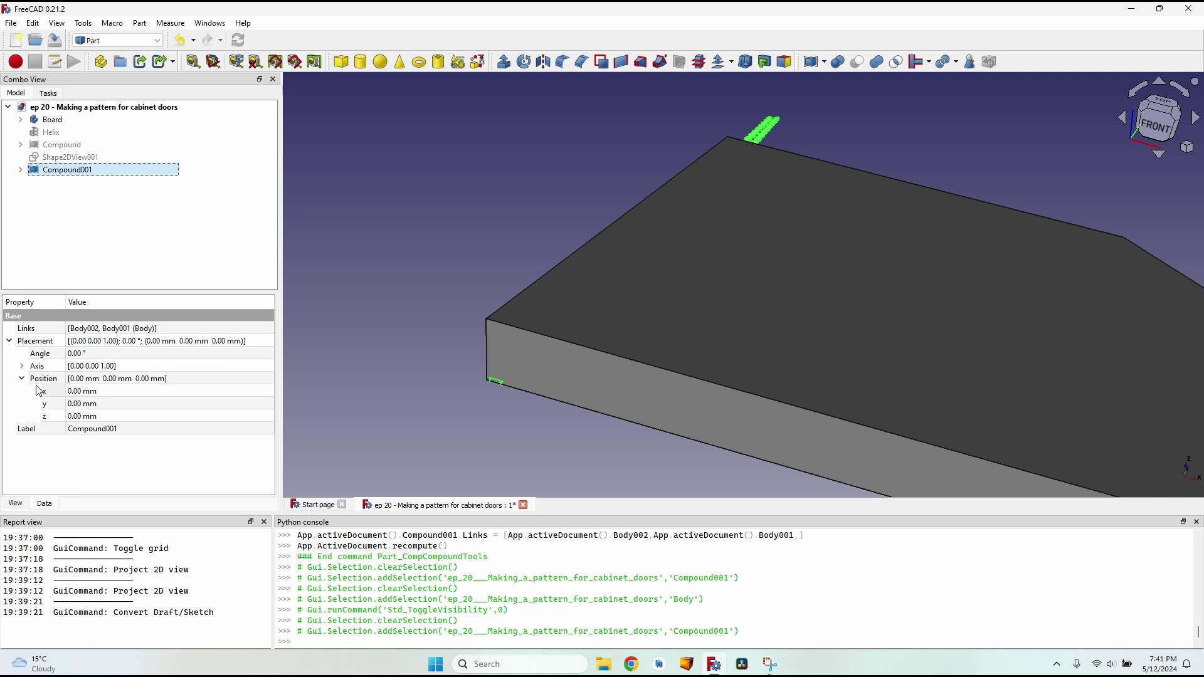
{"action": "left_click", "coordinate": [163, 416]}
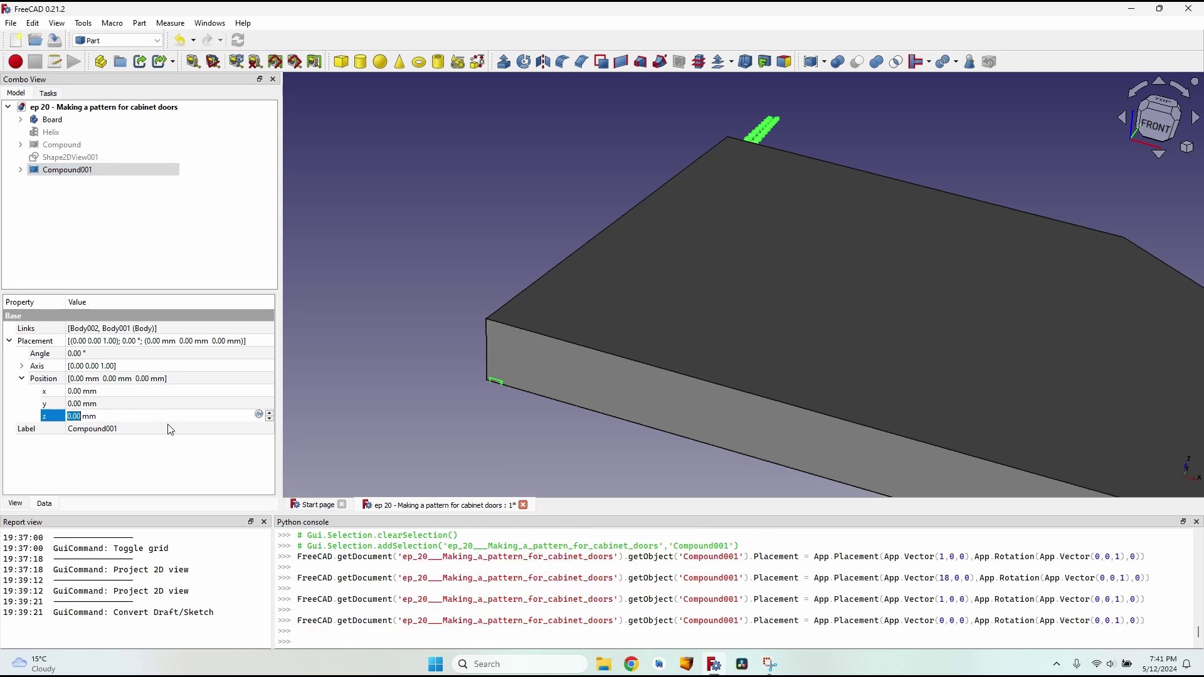
{"action": "type", "text": "18"}
{"action": "scroll", "coordinate": [491, 328], "scroll_direction": "up", "scroll_amount": 3}
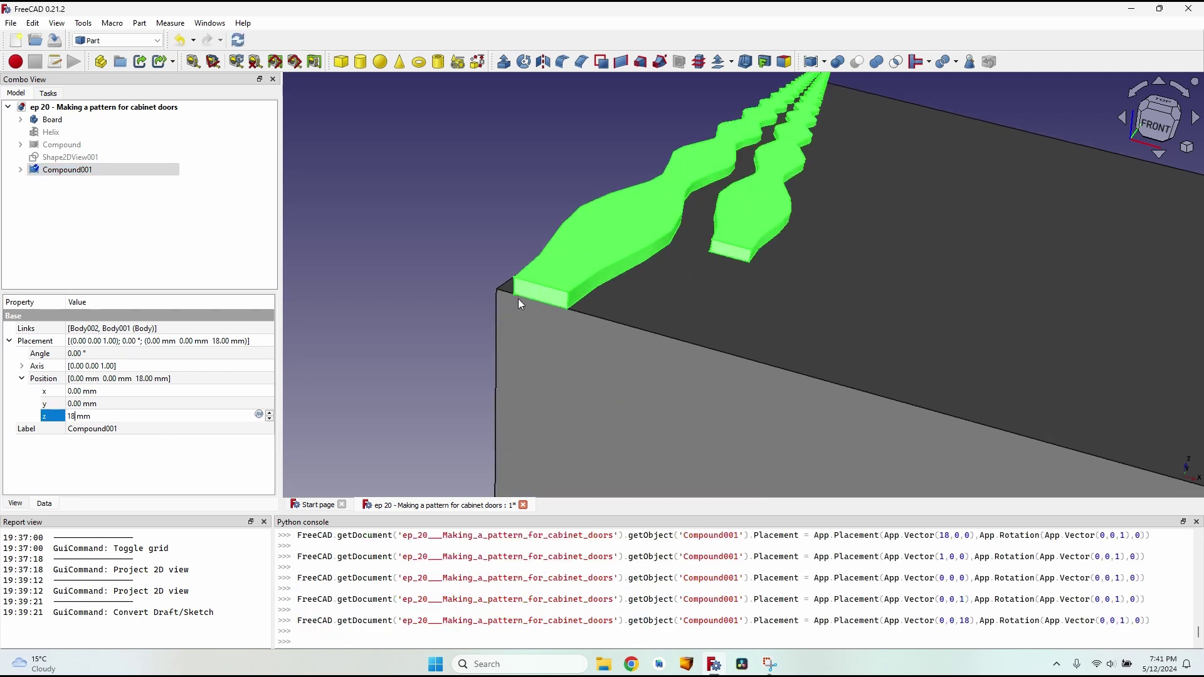
{"action": "type", "text": "-1"}
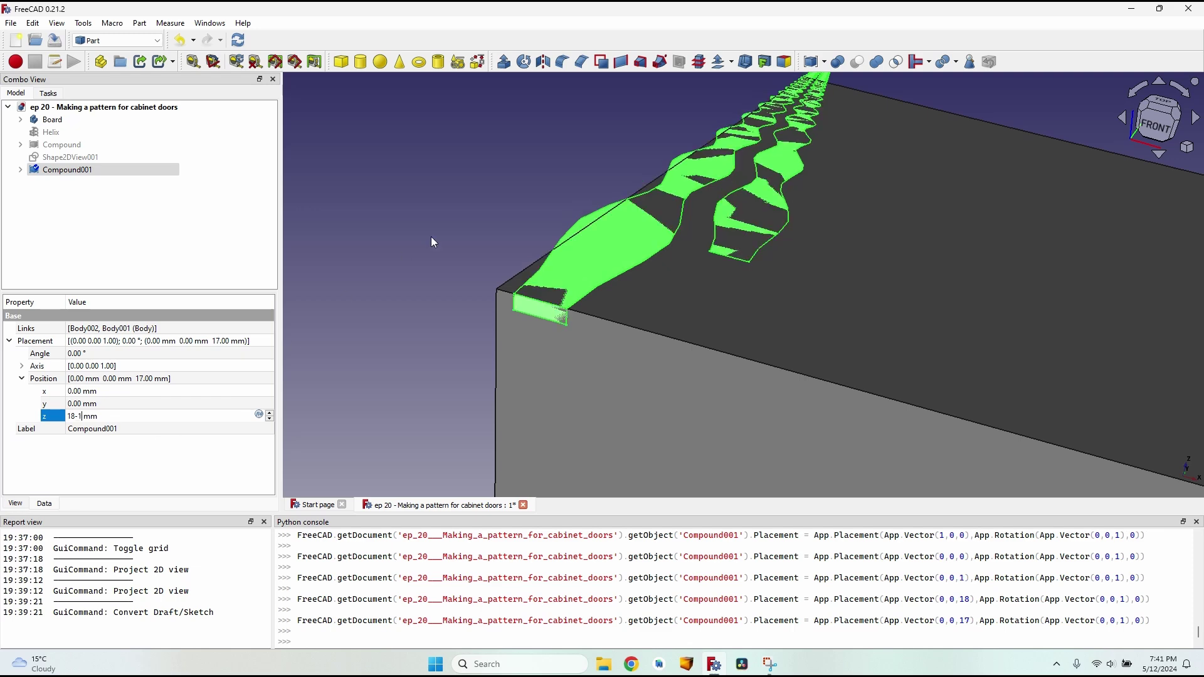
{"action": "scroll", "coordinate": [644, 248], "scroll_direction": "down", "scroll_amount": 3}
{"action": "scroll", "coordinate": [591, 234], "scroll_direction": "up", "scroll_amount": 4}
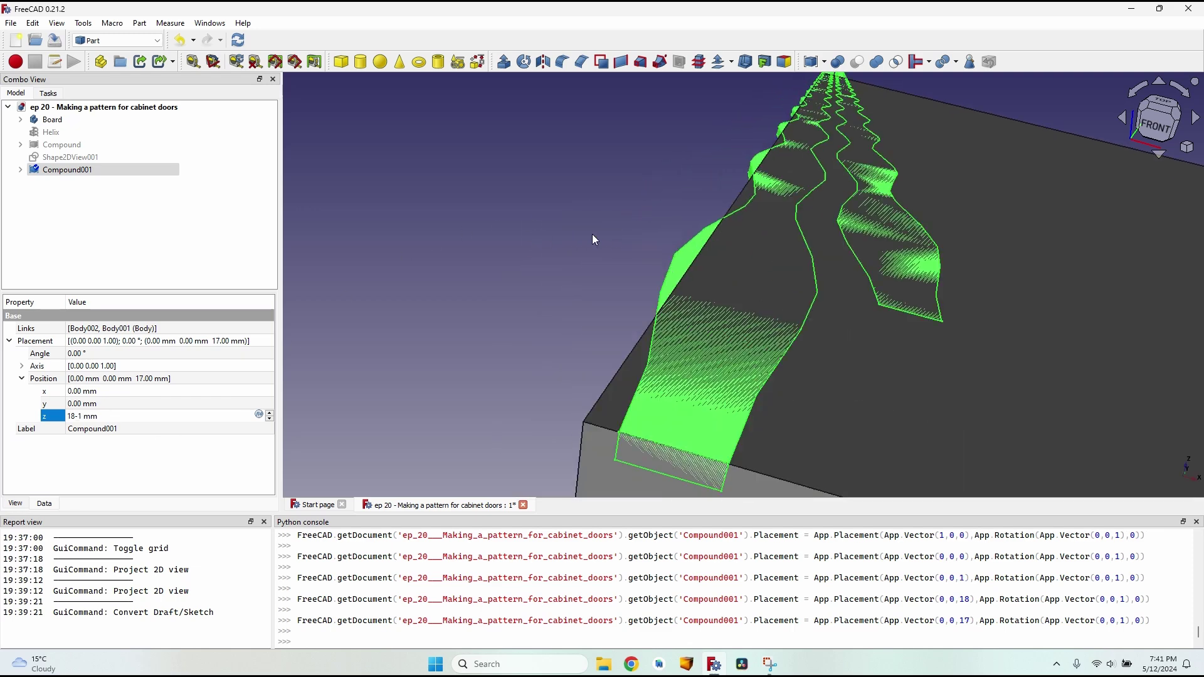
{"action": "middle_click_drag", "start_coordinate": [592, 235], "coordinate": [646, 253]}
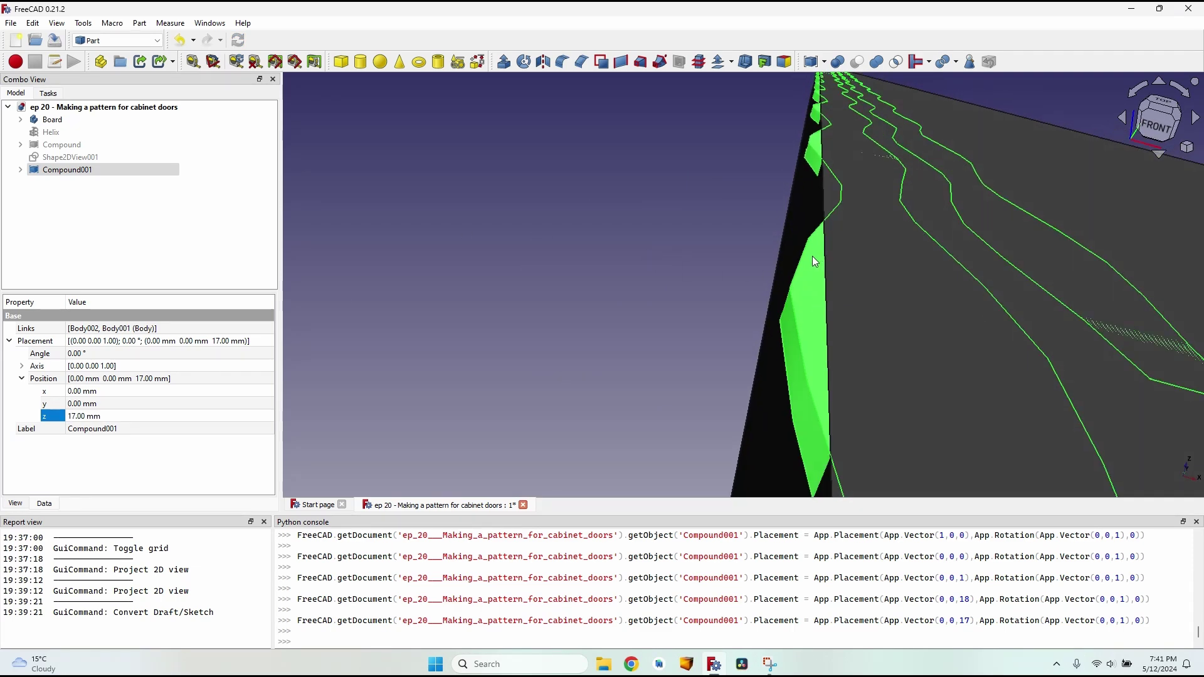
Shift the strip compound inward from the board's edge by setting its x position to 3 mm
{"action": "left_click", "coordinate": [92, 390]}
{"action": "scroll", "coordinate": [92, 390], "scroll_direction": "up", "scroll_amount": 2}
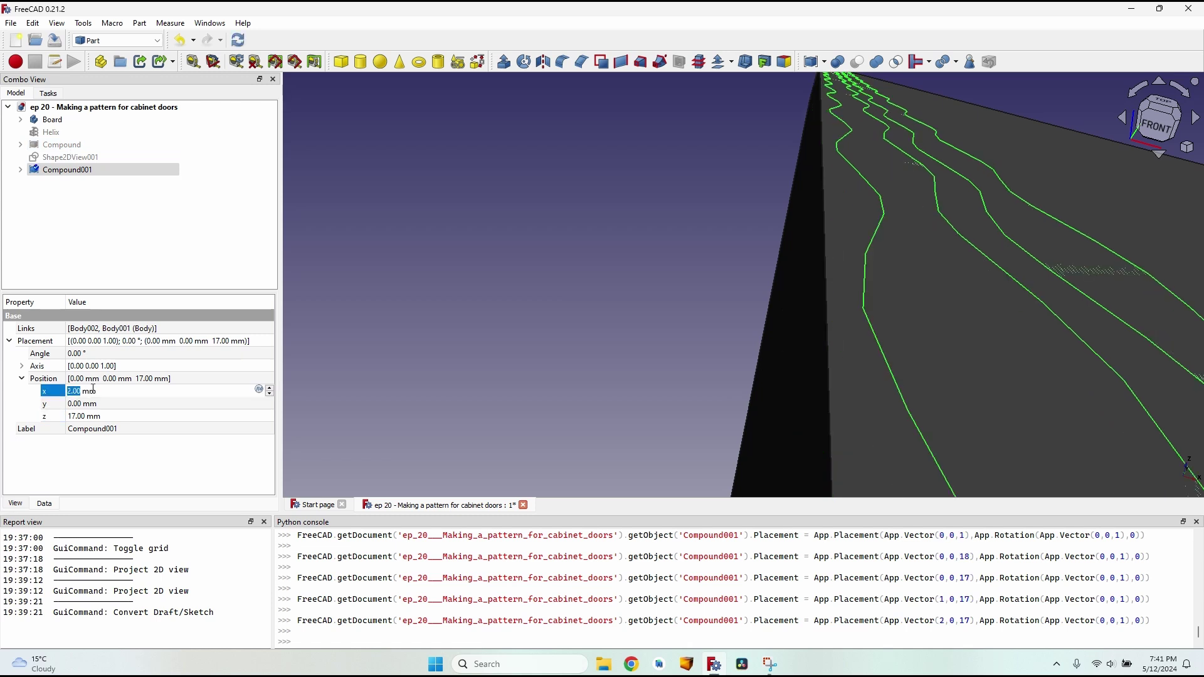
{"action": "scroll", "coordinate": [93, 390], "scroll_direction": "up", "scroll_amount": 1}
{"action": "left_click", "coordinate": [640, 267]}
{"action": "scroll", "coordinate": [637, 266], "scroll_direction": "down", "scroll_amount": 5}
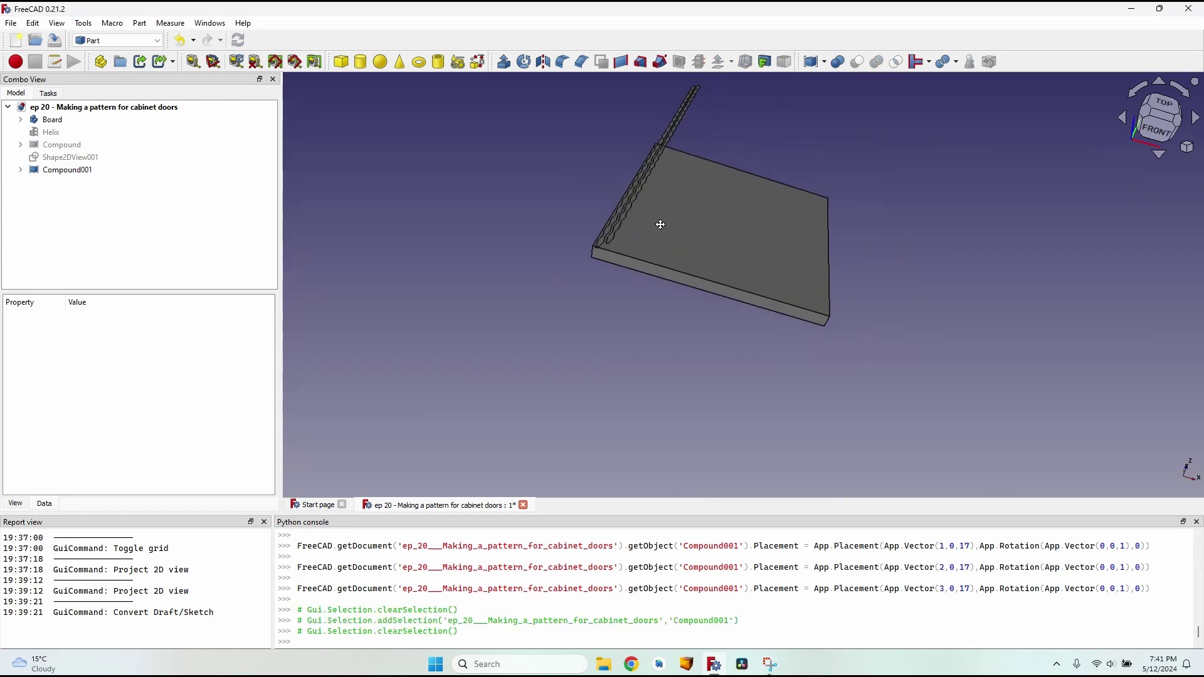
{"action": "middle_click_drag", "start_coordinate": [660, 223], "coordinate": [649, 181]}
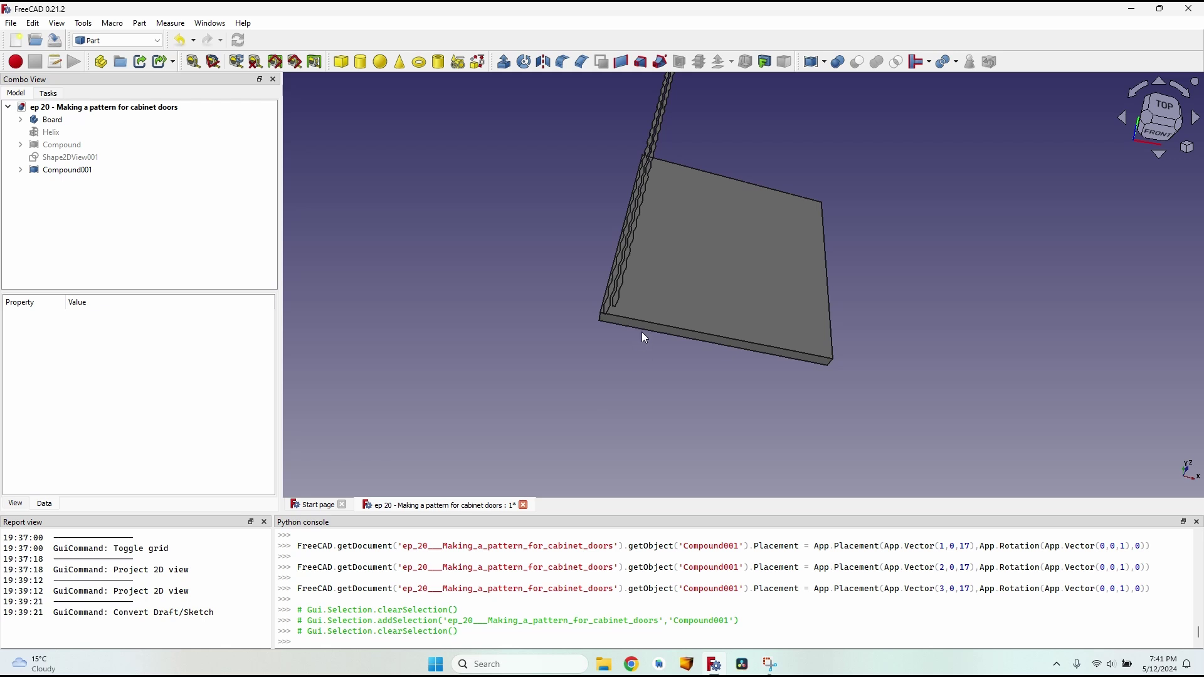
Set the strip compound's y position to -150 mm so it extends past the board's front edge
{"action": "left_click", "coordinate": [79, 170]}
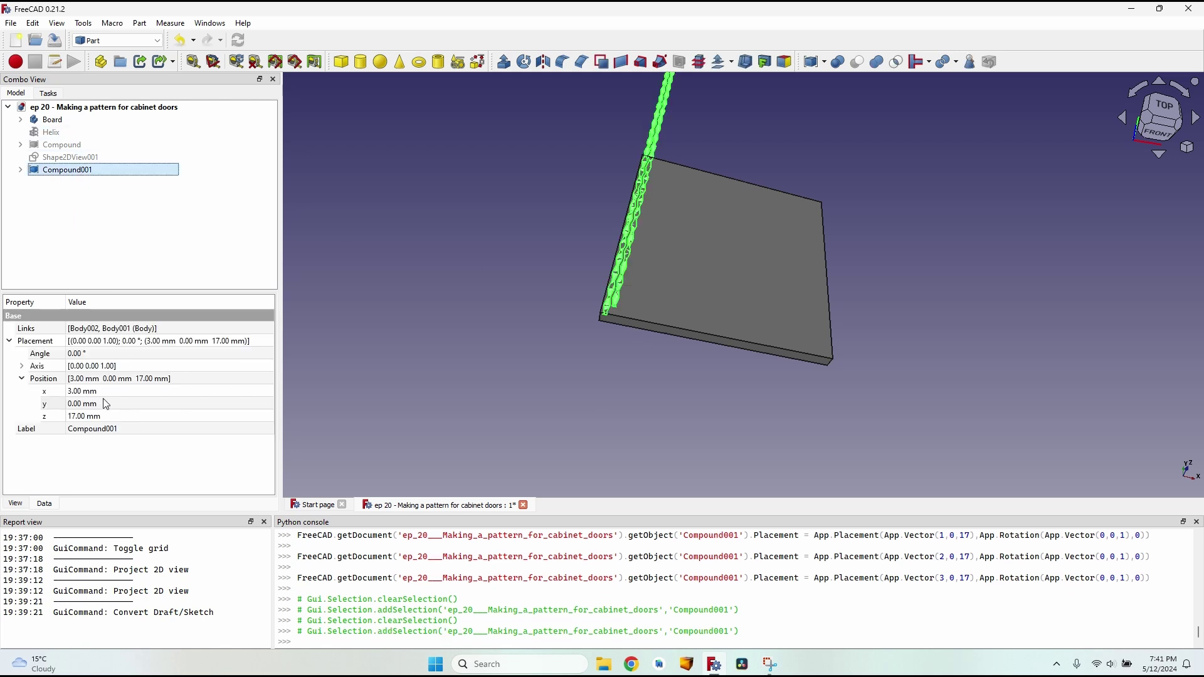
{"action": "left_click", "coordinate": [106, 404]}
{"action": "type", "text": "-15"}
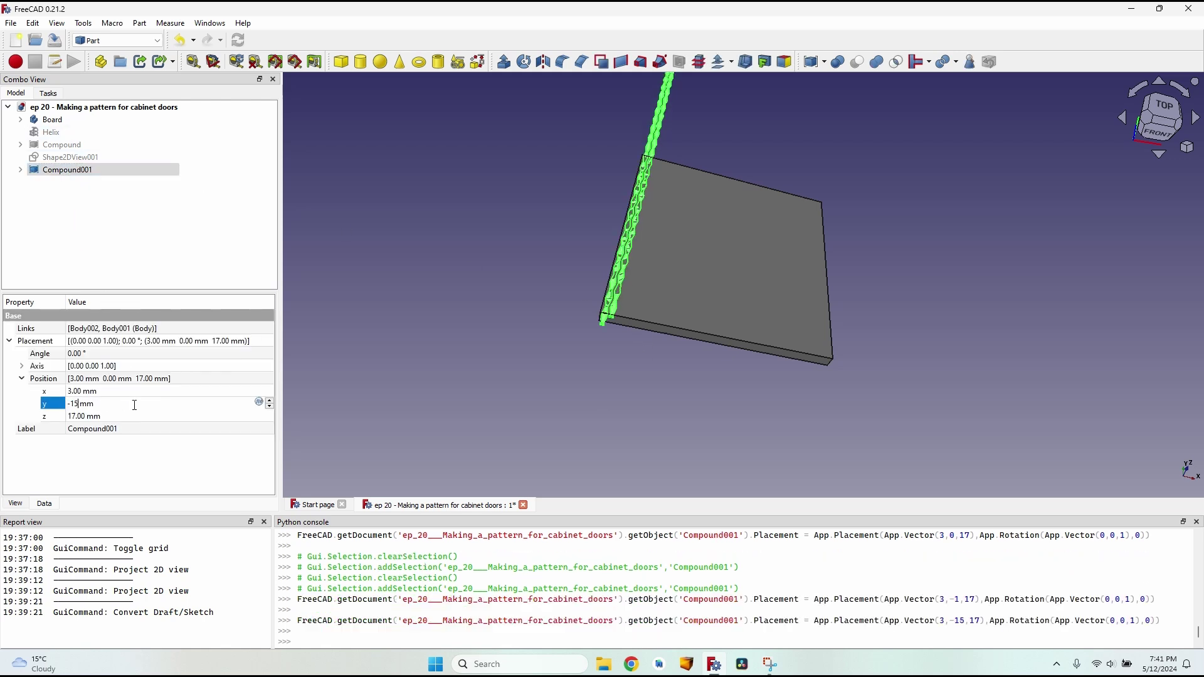
{"action": "type", "text": "0"}
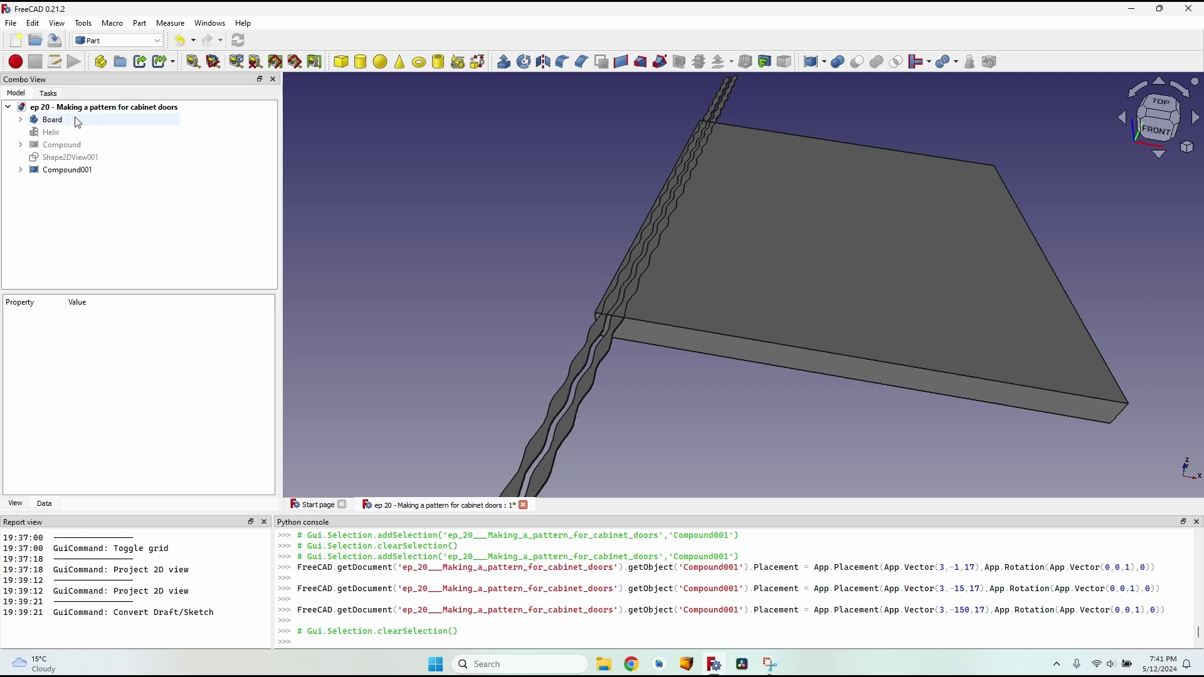
Create an orthogonal array of the strip compound in the Draft workbench with 2 × 1 × 1 elements and a 100 mm X interval
{"action": "left_click", "coordinate": [85, 169]}
{"action": "left_click", "coordinate": [122, 43]}
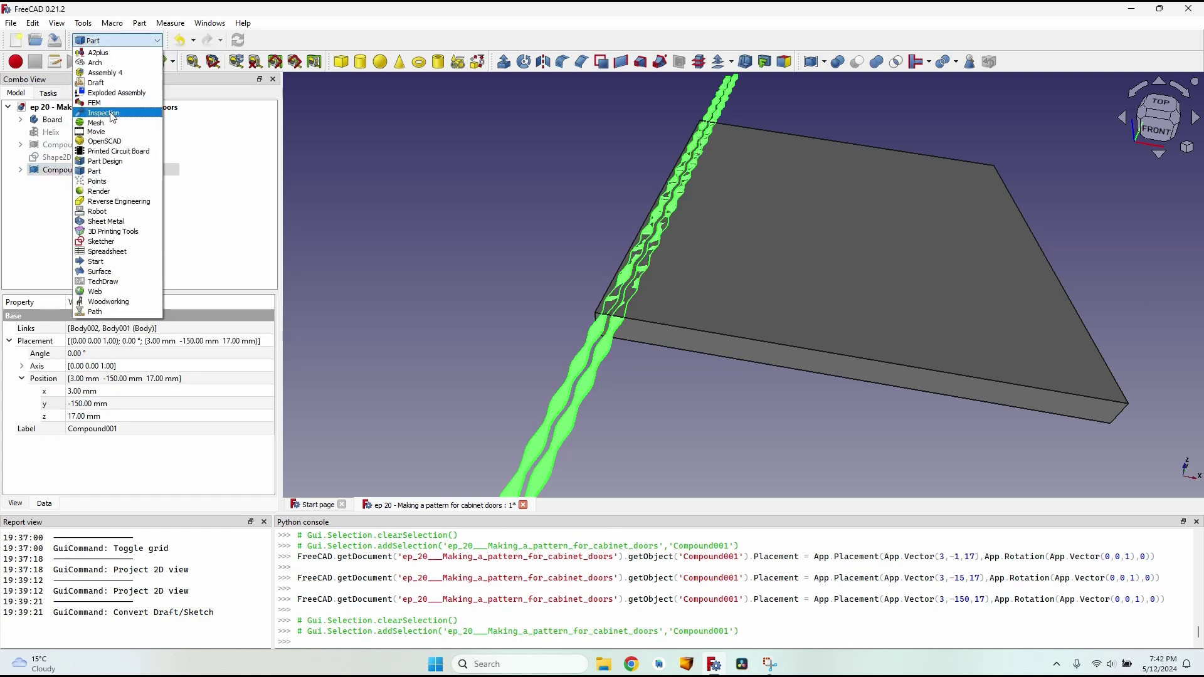
{"action": "left_click", "coordinate": [96, 83]}
{"action": "left_click", "coordinate": [911, 61]}
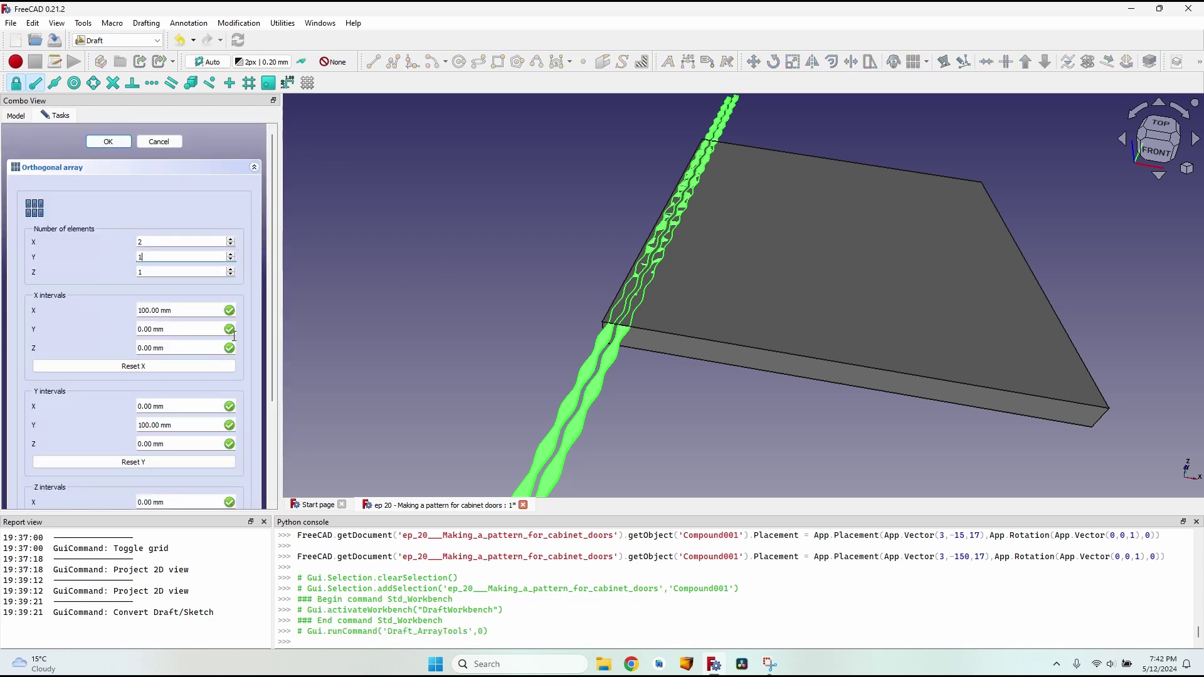
{"action": "left_click", "coordinate": [108, 141]}
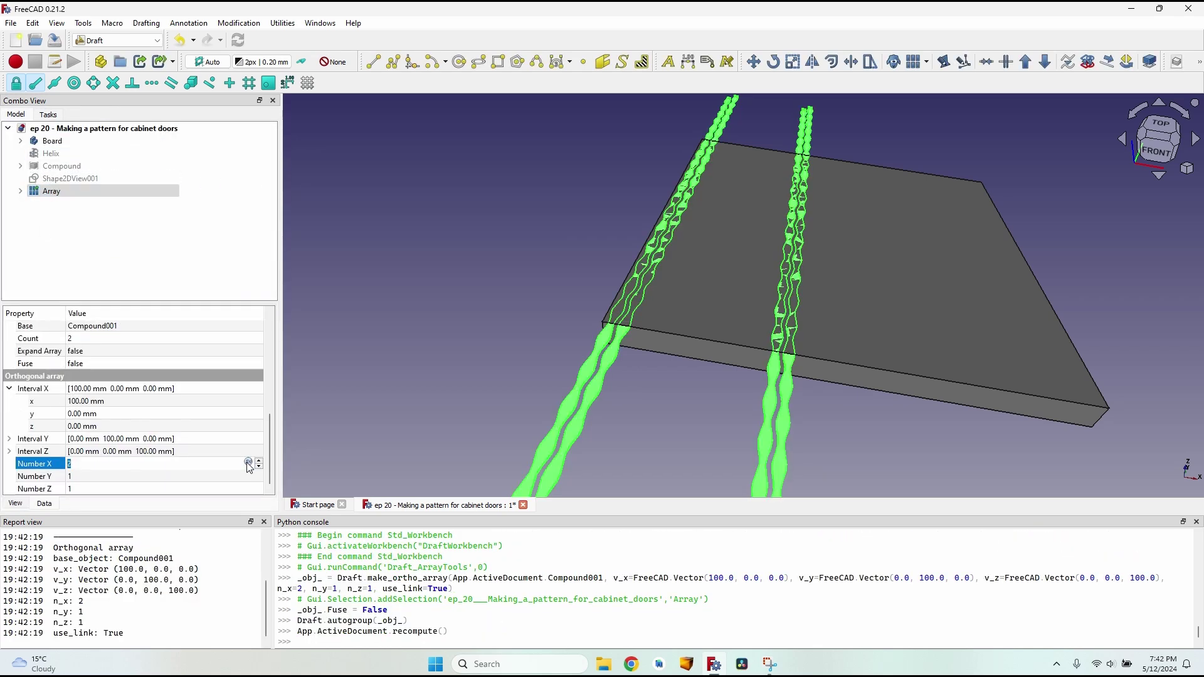
Drive the array's number of X elements with the expression 300/Compound001.Shape.BoundBox.XLength
{"action": "left_click", "coordinate": [254, 463]}
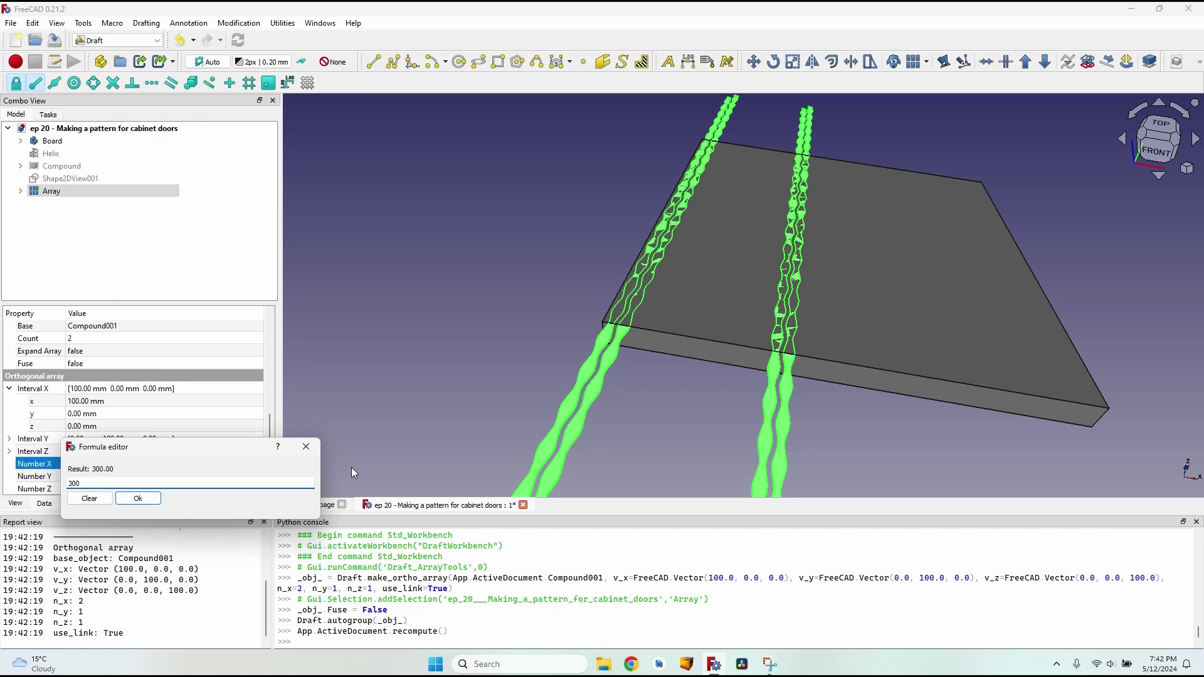
{"action": "type", "text": "300/Co"}
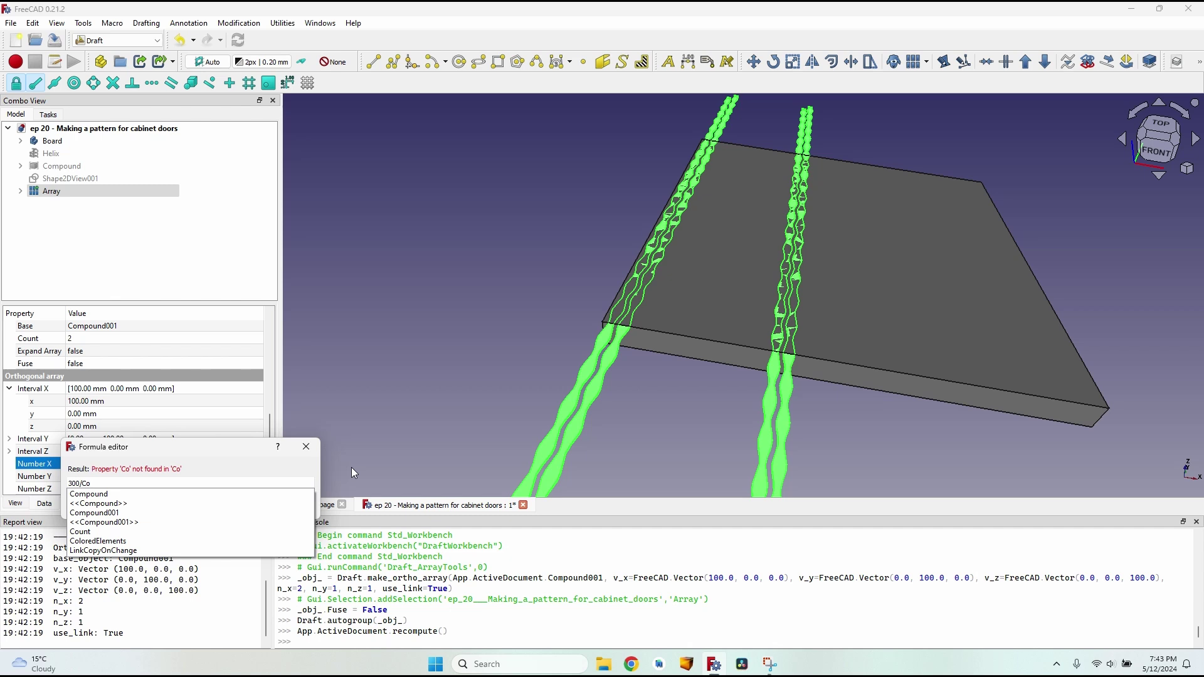
{"action": "type", "text": "m"}
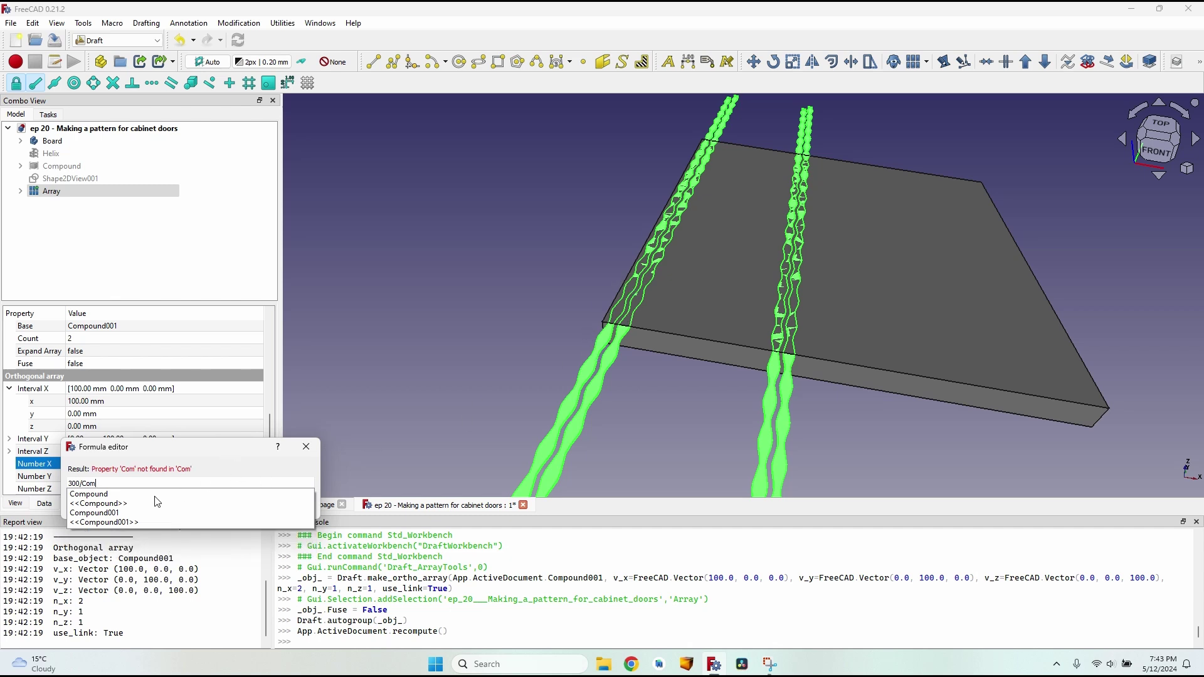
{"action": "left_click", "coordinate": [94, 512]}
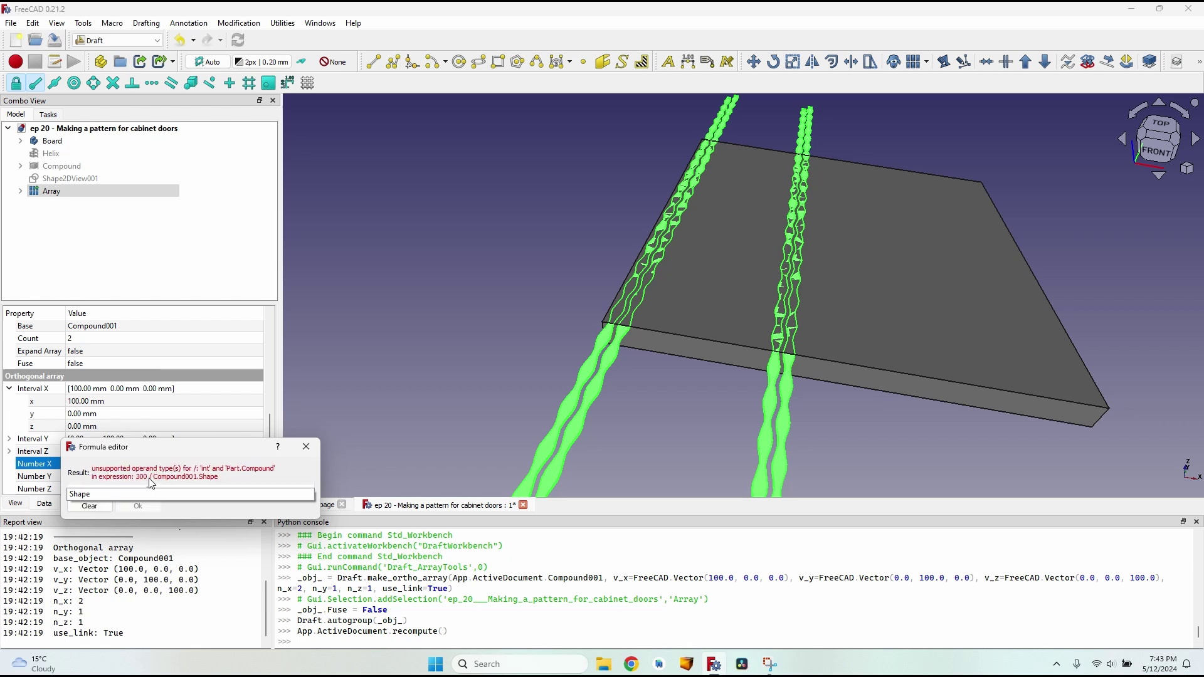
{"action": "type", "text": ".BoundBox"}
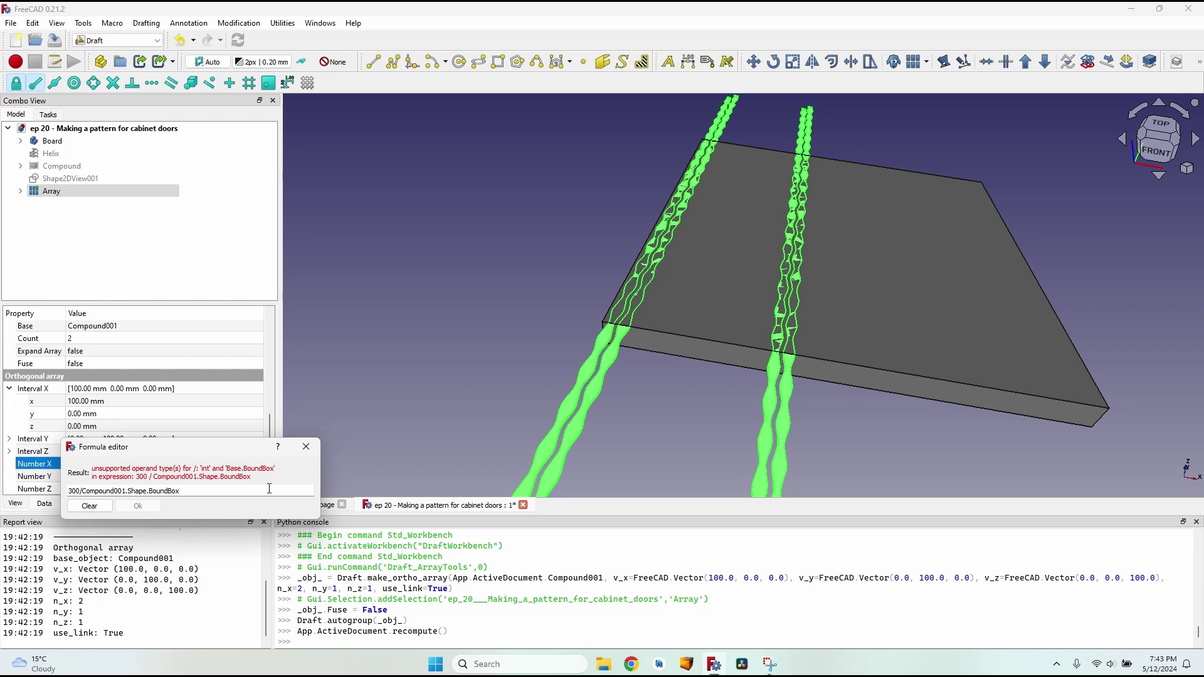
{"action": "type", "text": ".XLen"}
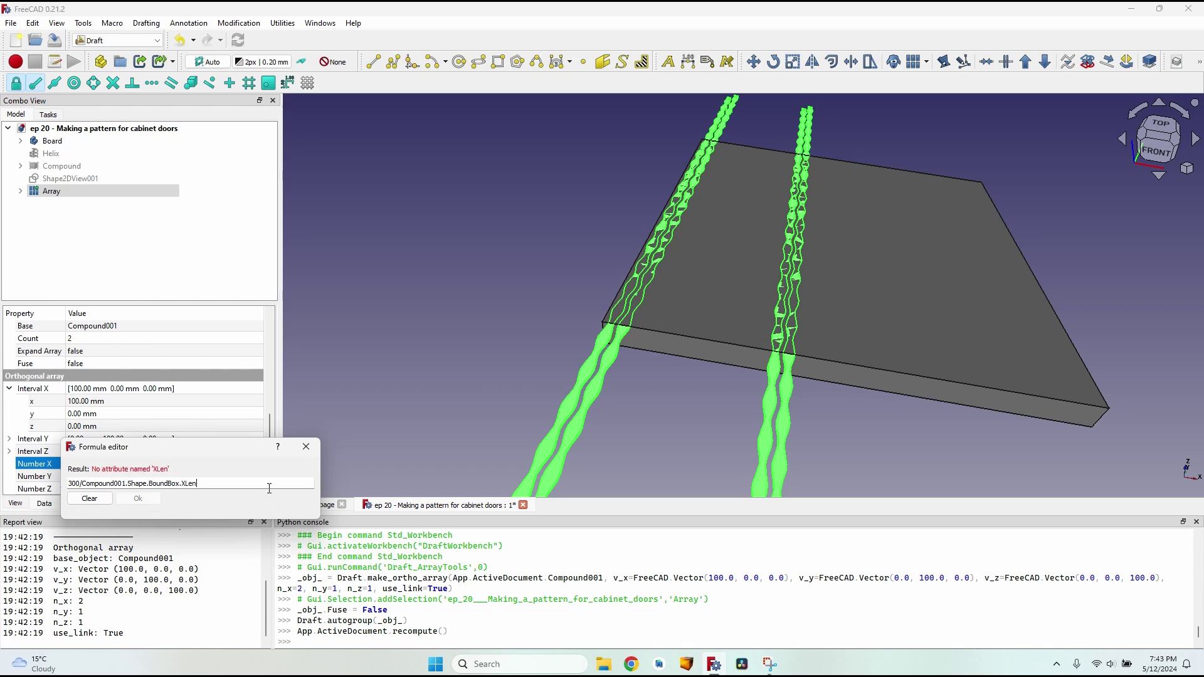
{"action": "type", "text": "gth"}
{"action": "key", "text": "Return"}
{"action": "scroll", "coordinate": [635, 358], "scroll_direction": "down", "scroll_amount": 5}
{"action": "middle_click_drag", "start_coordinate": [634, 358], "coordinate": [774, 336]}
{"action": "scroll", "coordinate": [825, 326], "scroll_direction": "down", "scroll_amount": 5}
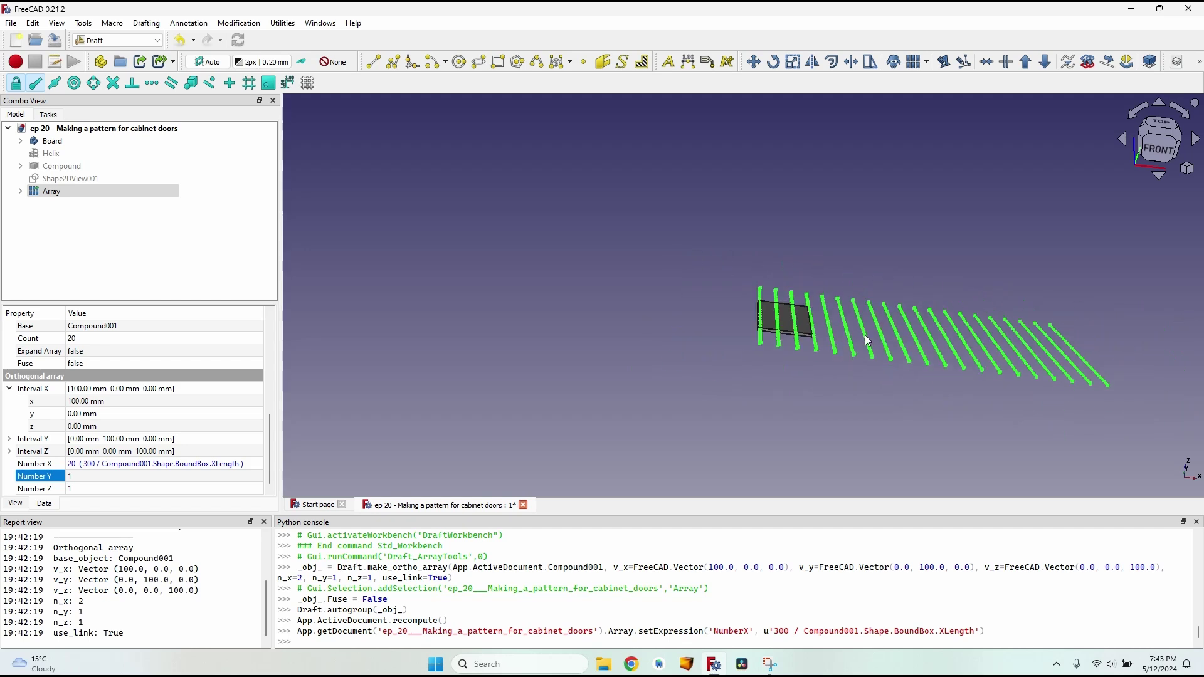
{"action": "middle_click_drag", "start_coordinate": [868, 352], "coordinate": [752, 363]}
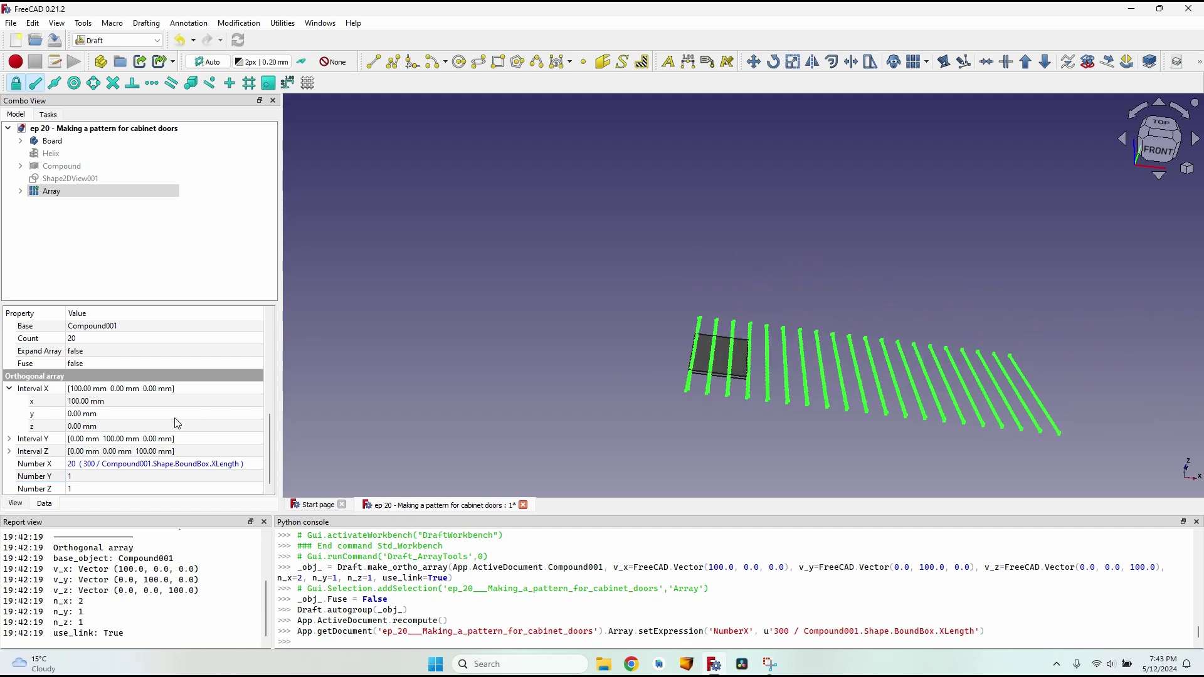
Drive the array's X interval with the expression Compound001.Shape.BoundBox.XLength so the strips sit side by side across the board
{"action": "scroll", "coordinate": [143, 431], "scroll_direction": "up", "scroll_amount": 1}
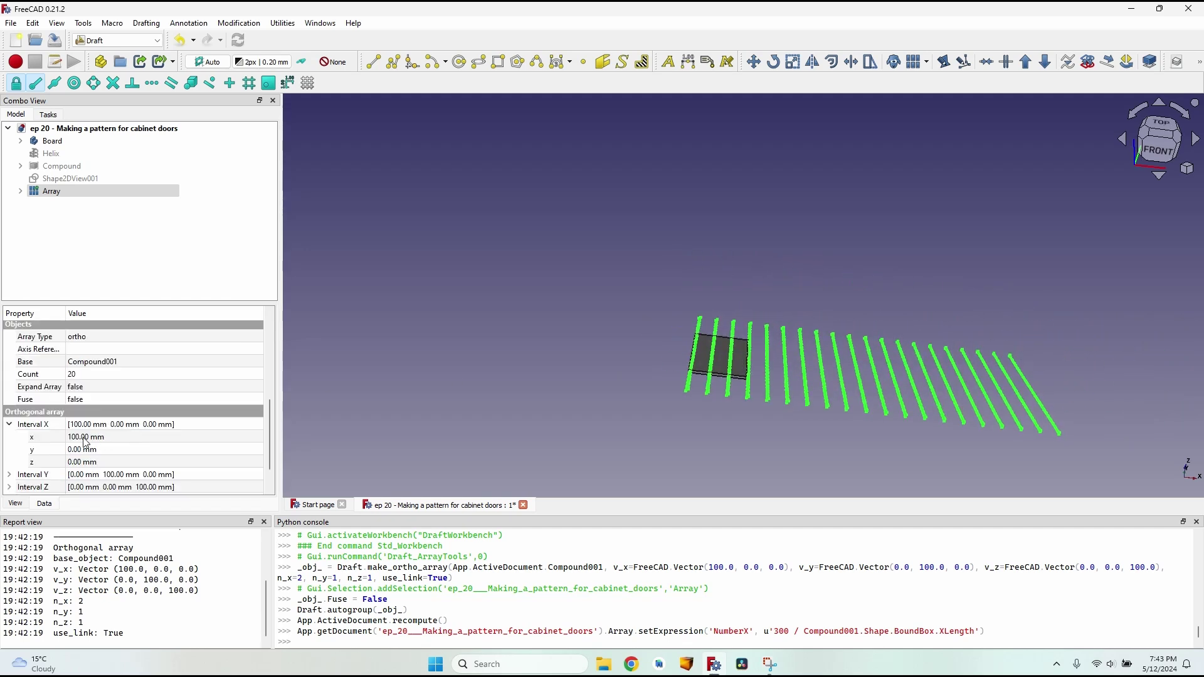
{"action": "left_click", "coordinate": [99, 441]}
{"action": "left_click", "coordinate": [249, 436]}
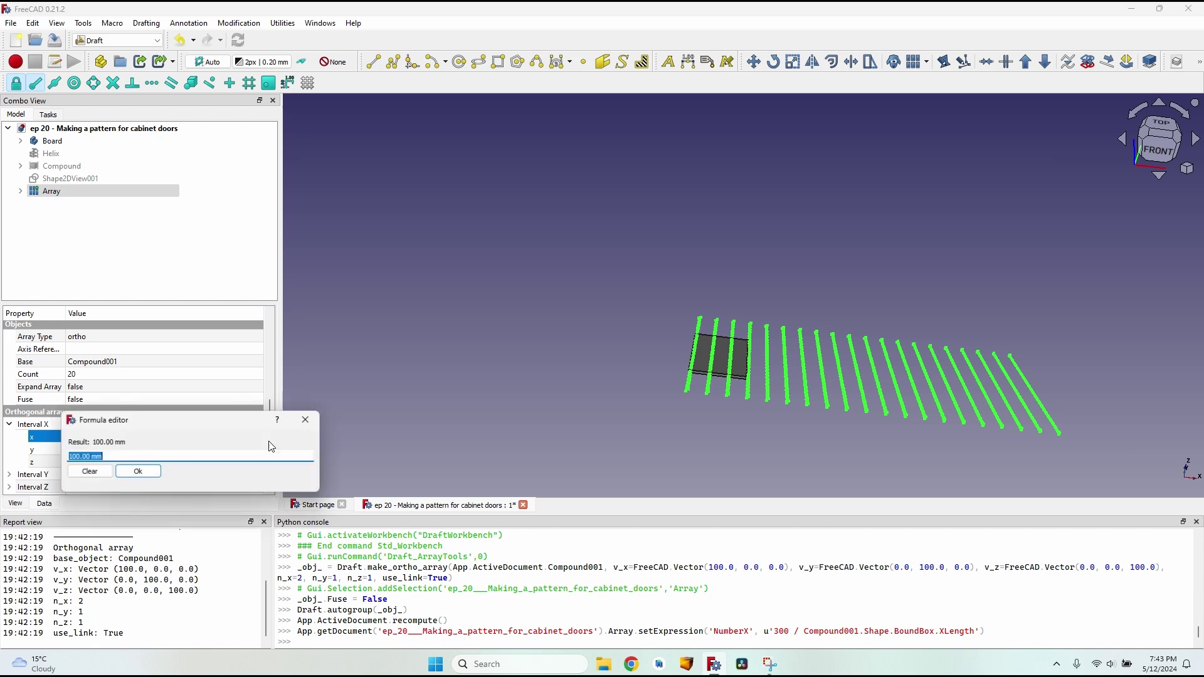
{"action": "type", "text": "Co"}
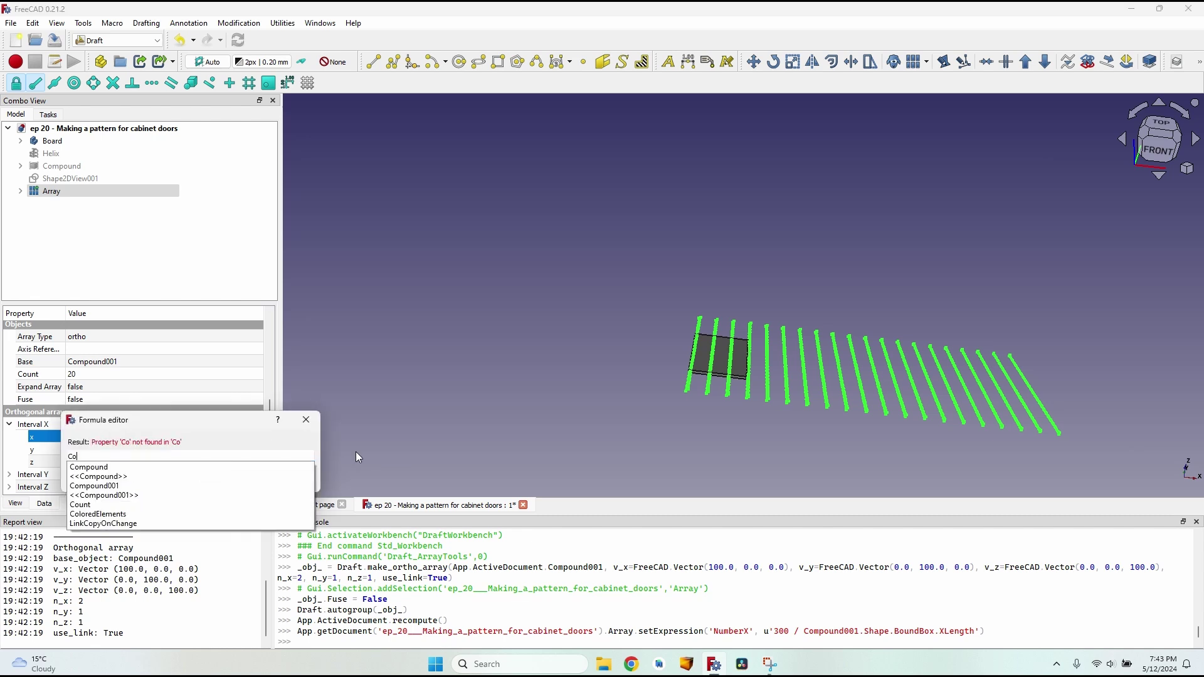
{"action": "type", "text": "mpound001.Shape."}
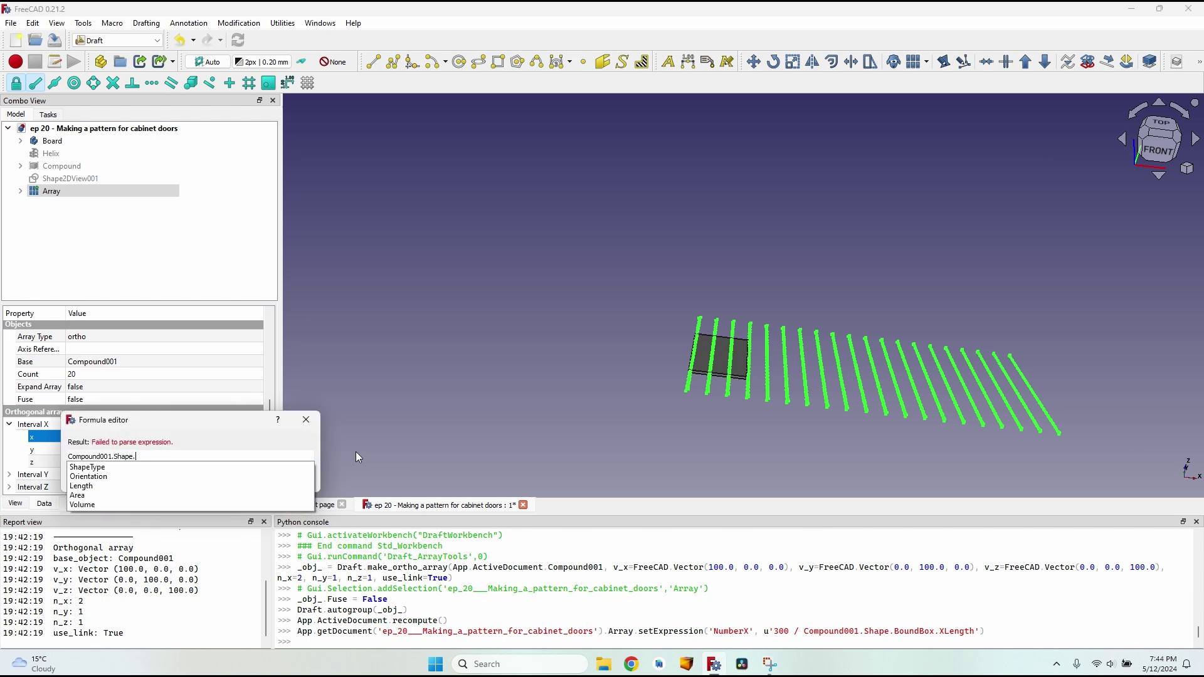
{"action": "type", "text": "BoundBox.XL"}
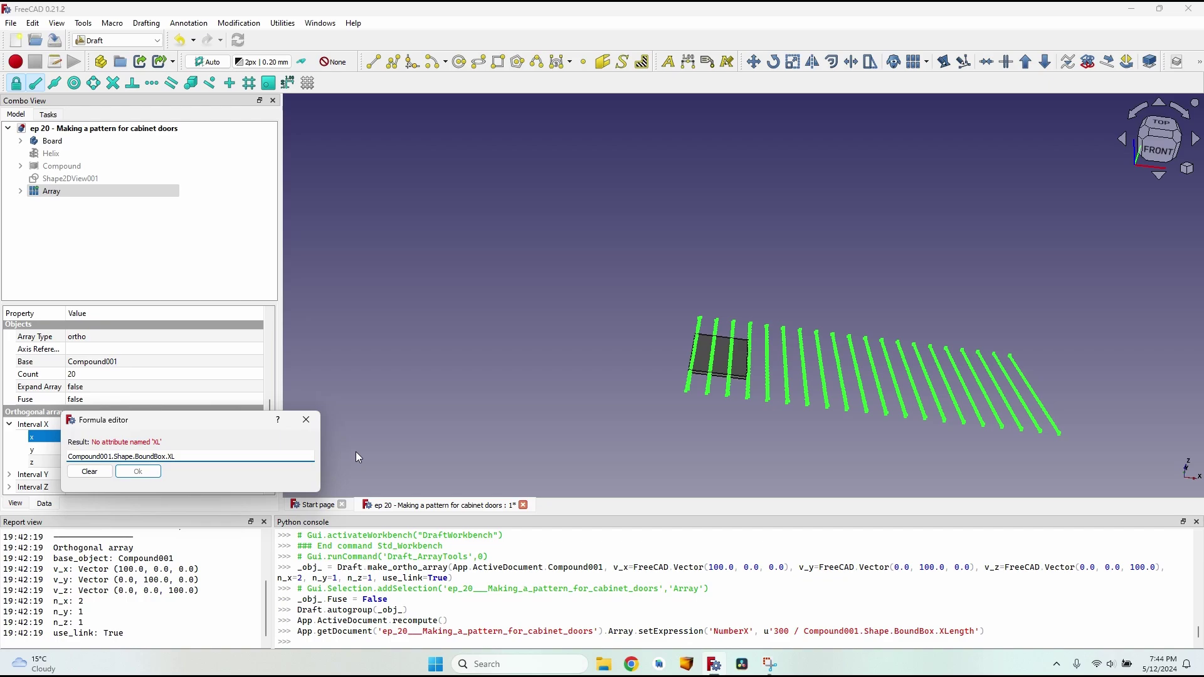
{"action": "type", "text": "ength"}
{"action": "key", "text": "Return"}
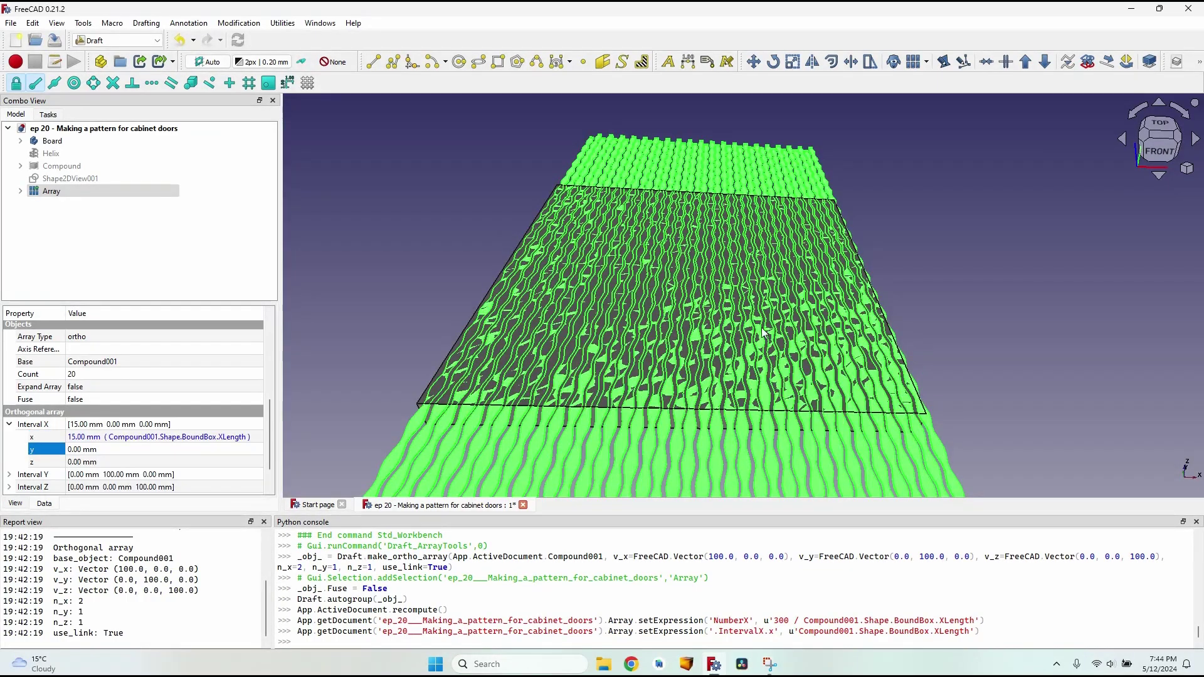
{"action": "middle_click_drag", "start_coordinate": [569, 323], "coordinate": [647, 364]}
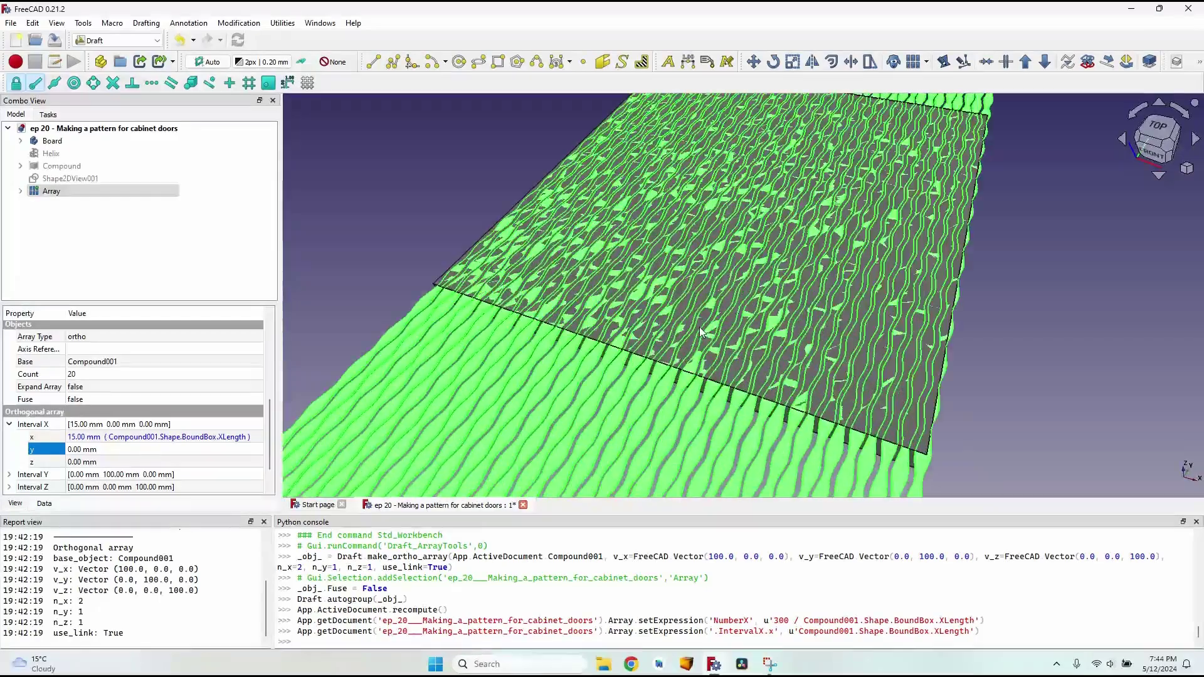
{"action": "scroll", "coordinate": [648, 363], "scroll_direction": "down", "scroll_amount": 2}
Cut the strip array out of the Board body with a Boolean Cut in the Part workbench
{"action": "left_click", "coordinate": [117, 40]}
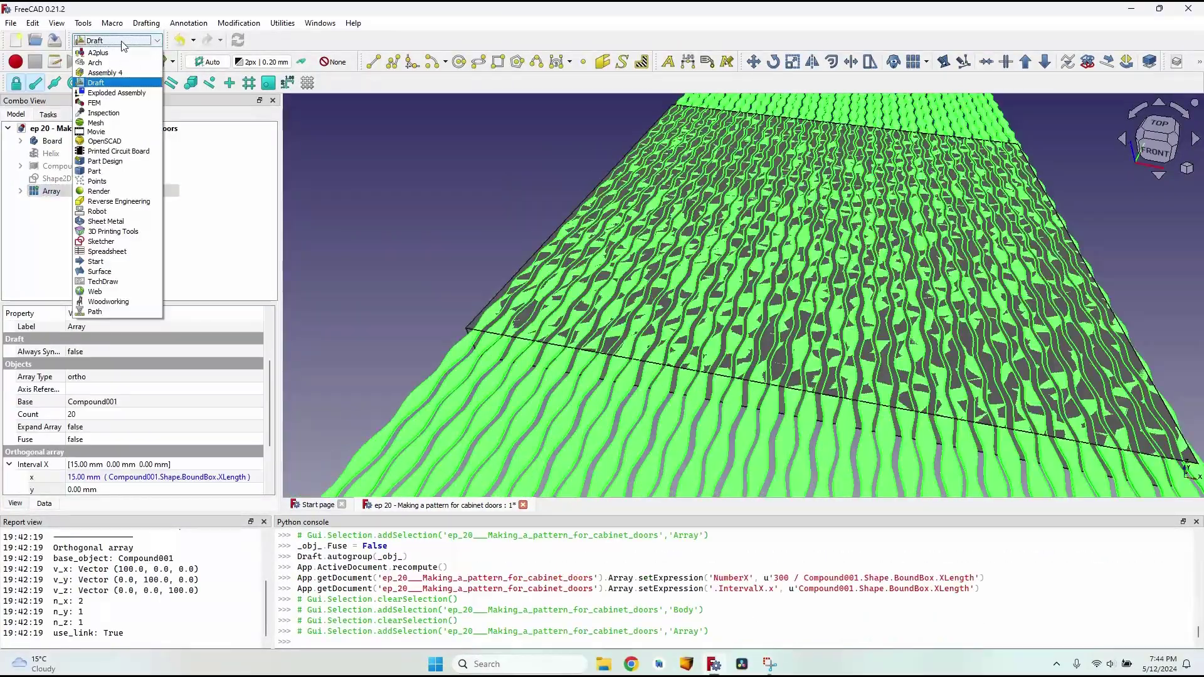
{"action": "left_click", "coordinate": [125, 178]}
{"action": "left_click", "coordinate": [52, 140]}
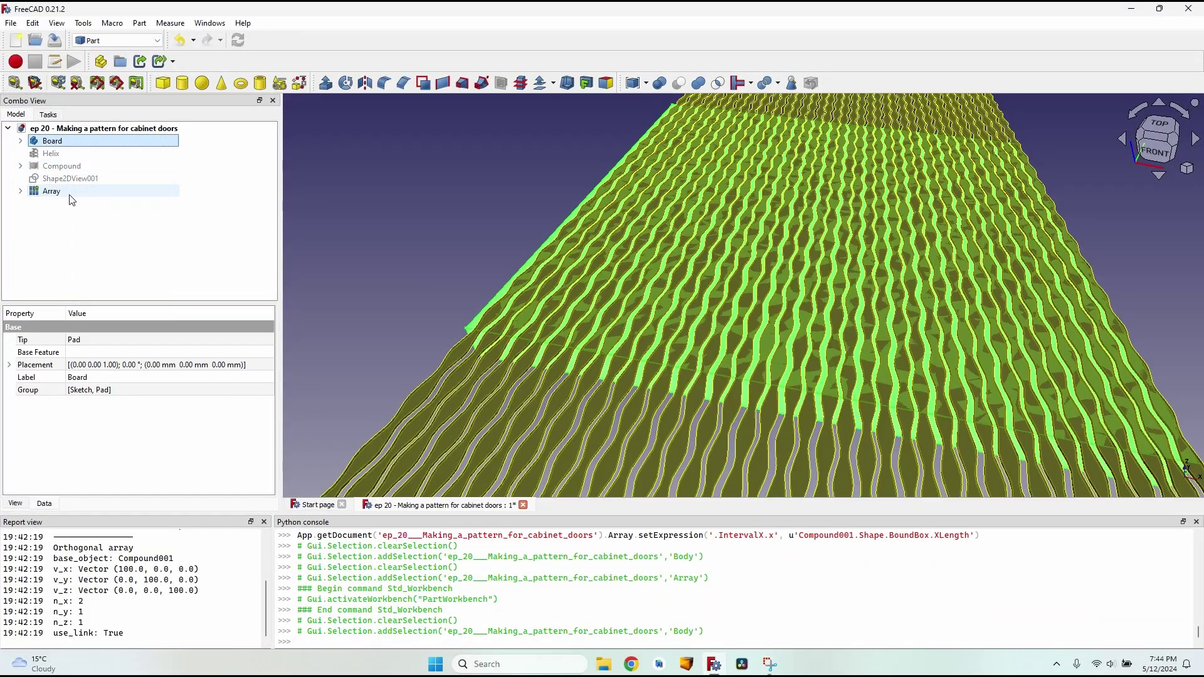
{"action": "left_click", "coordinate": [73, 191], "text": "ctrl"}
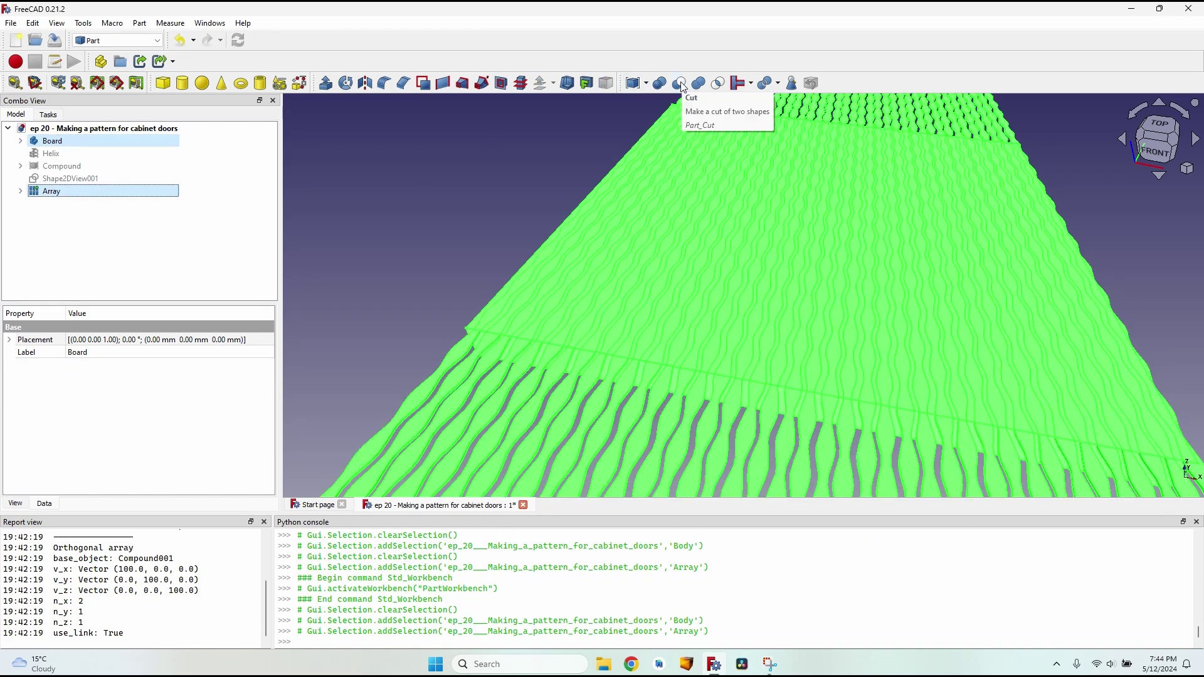
{"action": "left_click", "coordinate": [680, 83]}
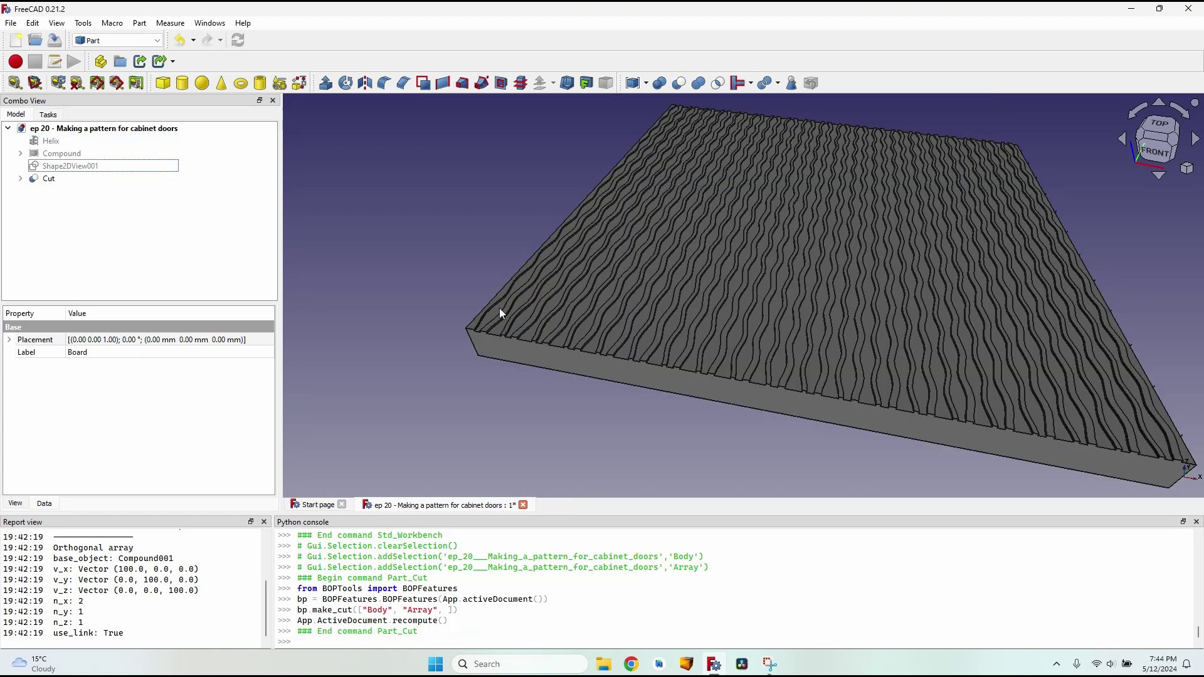
{"action": "middle_click_drag", "start_coordinate": [500, 312], "coordinate": [513, 264]}
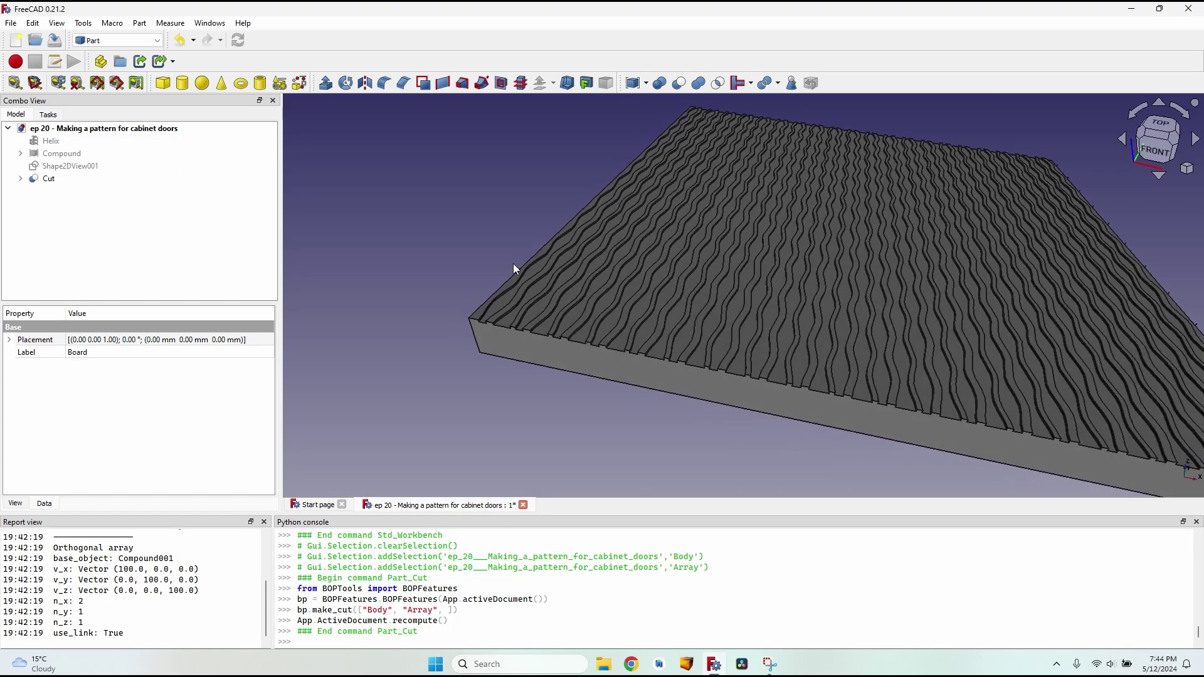
Rename the cut result as Cutout Board
{"action": "left_click", "coordinate": [49, 179]}
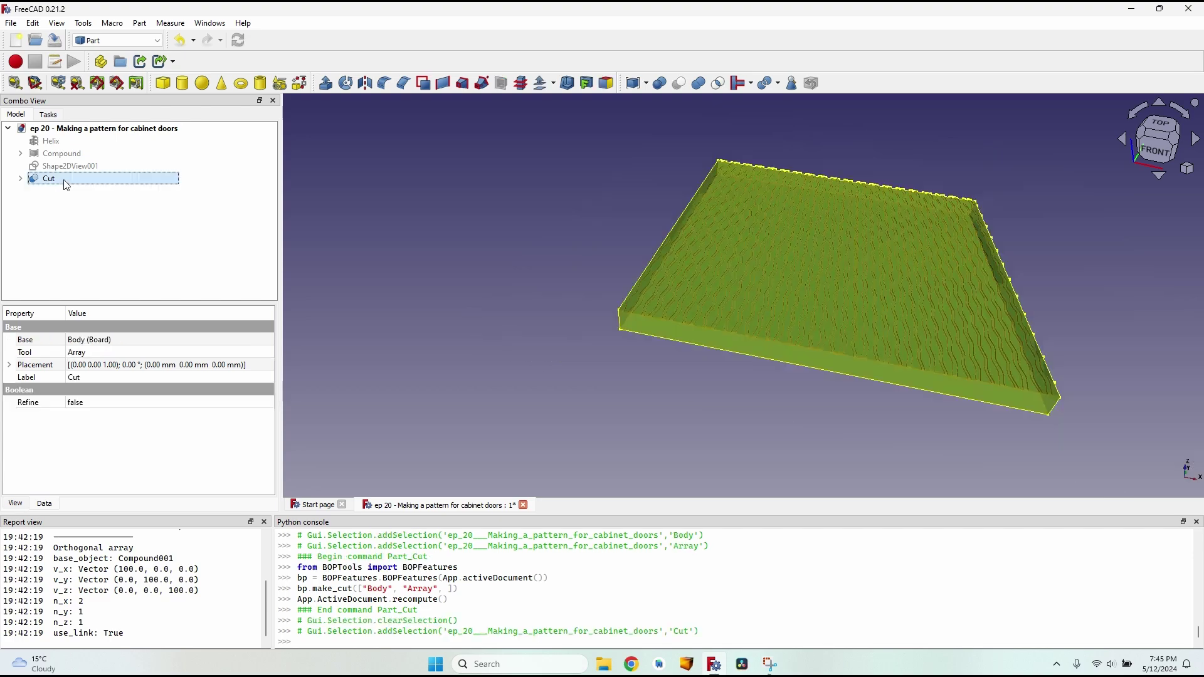
{"action": "key", "text": "F2"}
{"action": "type", "text": "Cutout Board"}
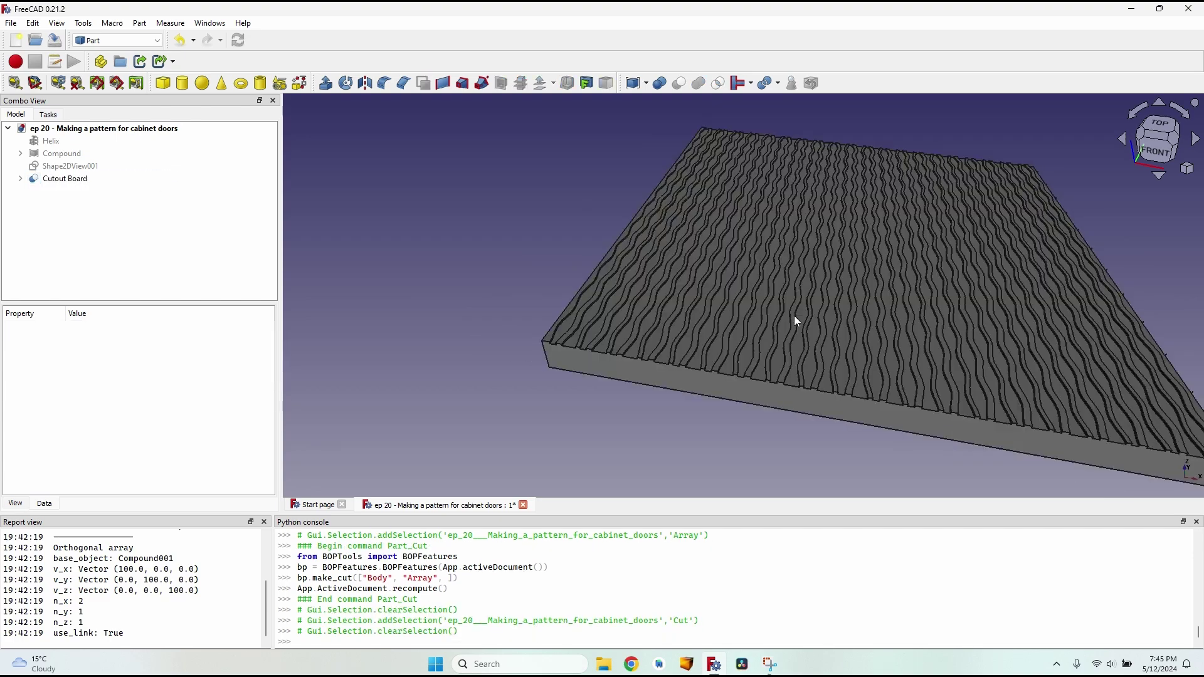
Create a Path workbench job with Cutout Board as its model and no template
{"action": "scroll", "coordinate": [794, 321], "scroll_direction": "down", "scroll_amount": 3}
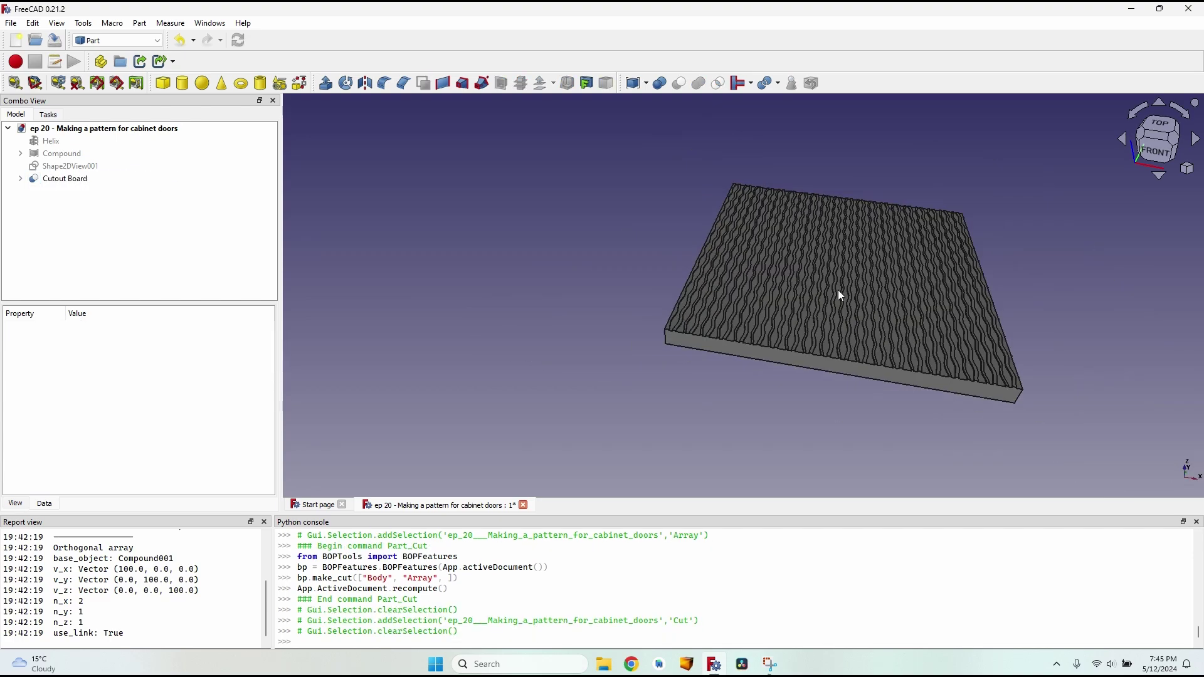
{"action": "middle_click_drag", "start_coordinate": [896, 295], "coordinate": [784, 361]}
{"action": "scroll", "coordinate": [780, 369], "scroll_direction": "up", "scroll_amount": 6}
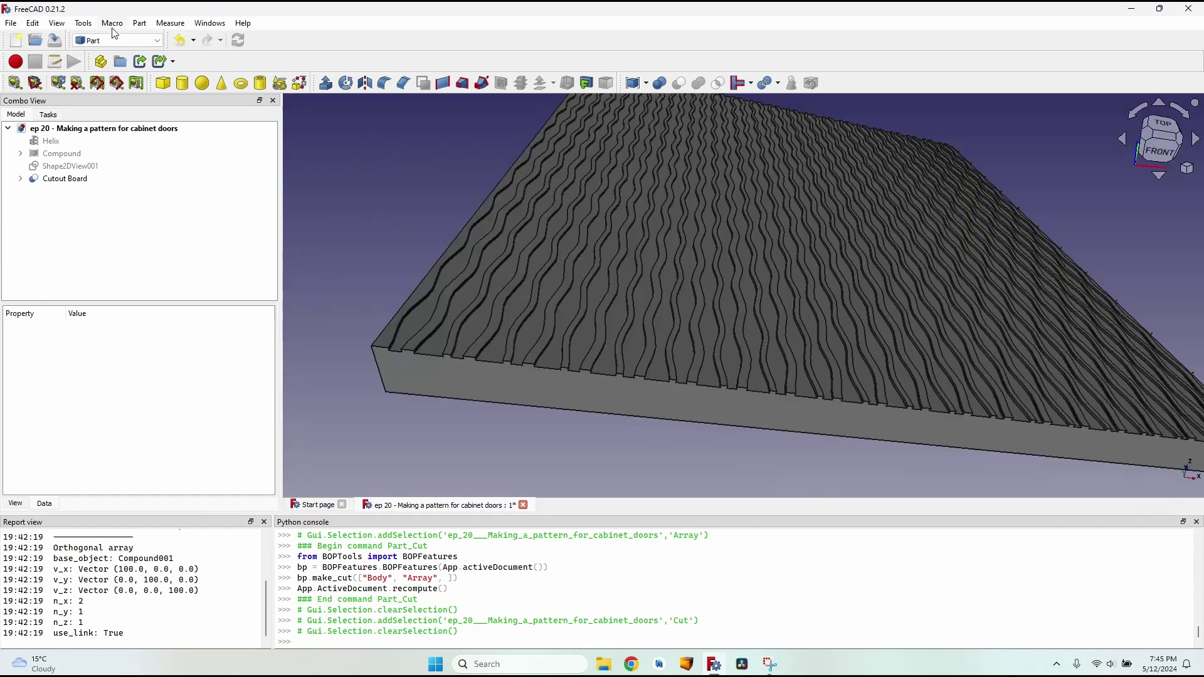
{"action": "left_click", "coordinate": [118, 42]}
{"action": "left_click", "coordinate": [95, 311]}
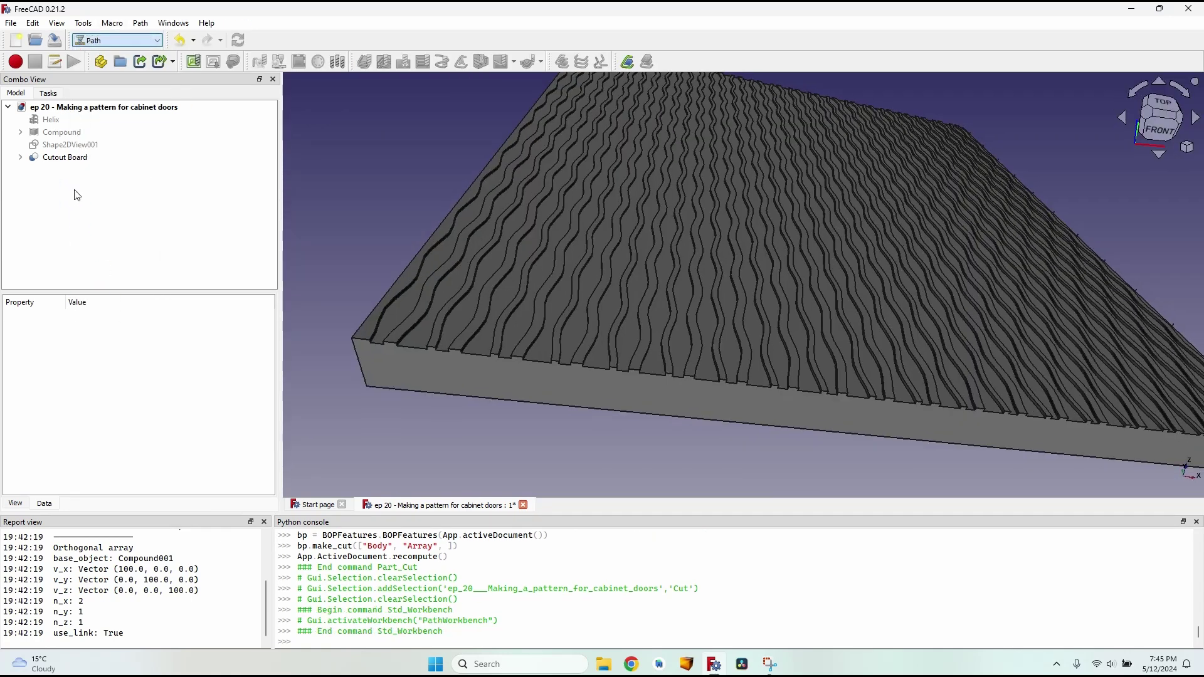
{"action": "left_click", "coordinate": [65, 157]}
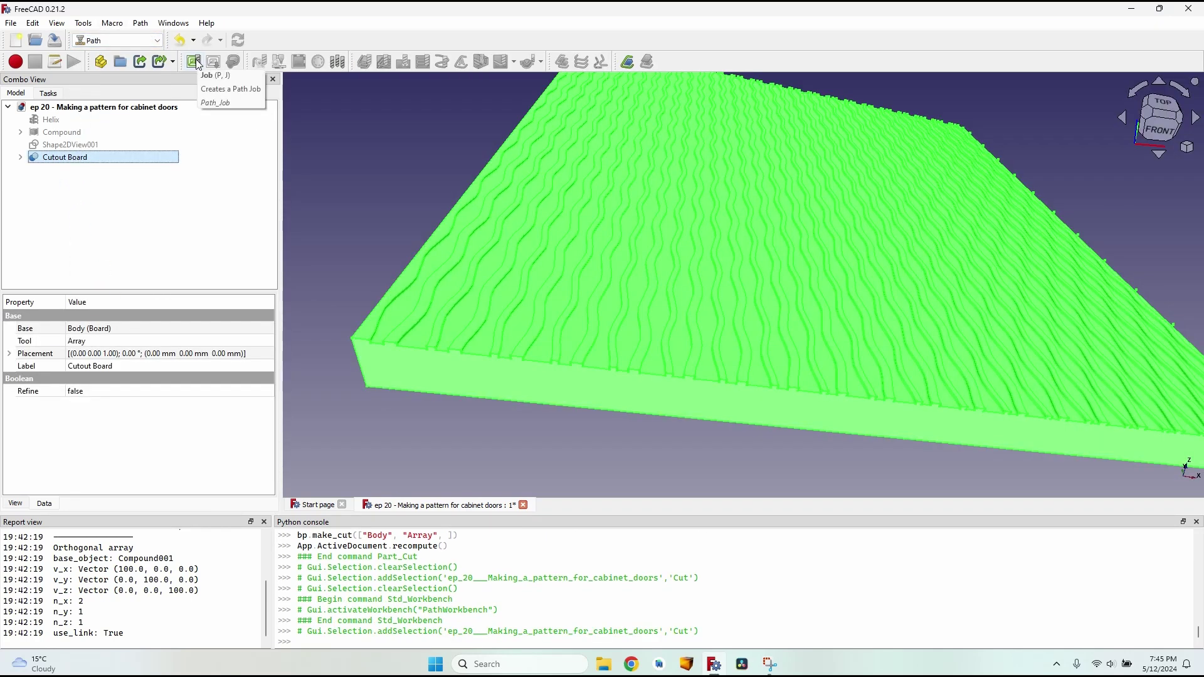
{"action": "left_click", "coordinate": [194, 61]}
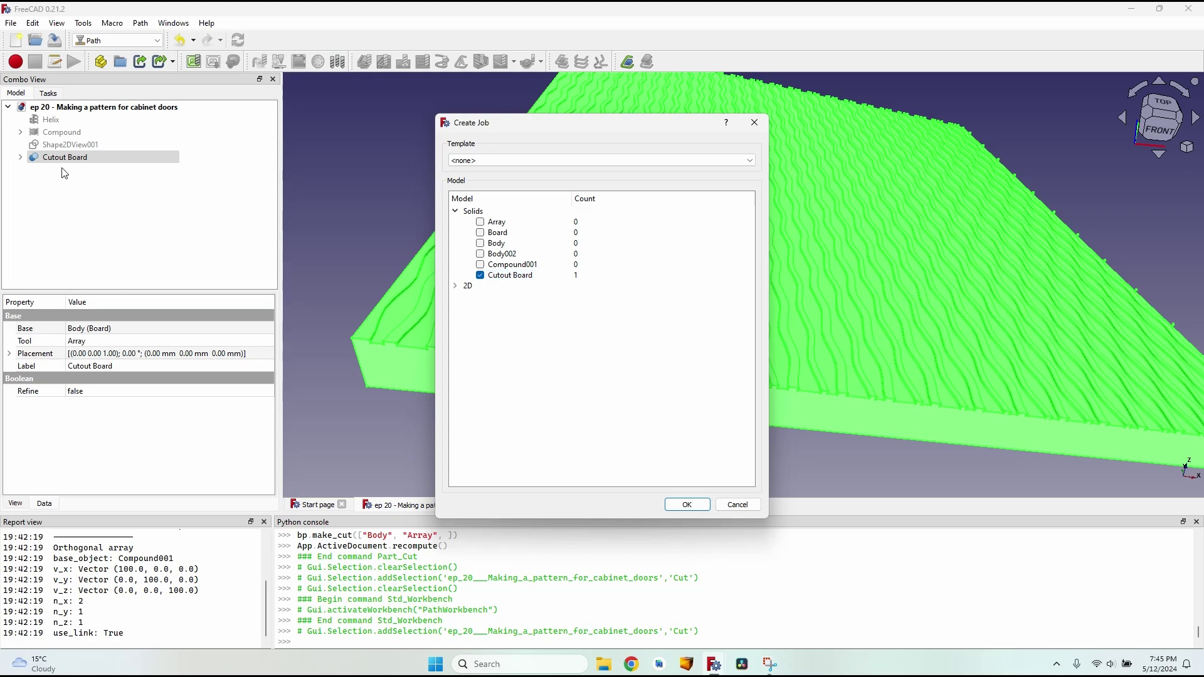
{"action": "left_click", "coordinate": [687, 504]}
Set all X, Y and Z stock extensions around the model's bounding box to 0 mm
{"action": "left_click_drag", "start_coordinate": [286, 232], "coordinate": [395, 232]}
{"action": "triple_click", "coordinate": [89, 247]}
{"action": "type", "text": "0mm"}
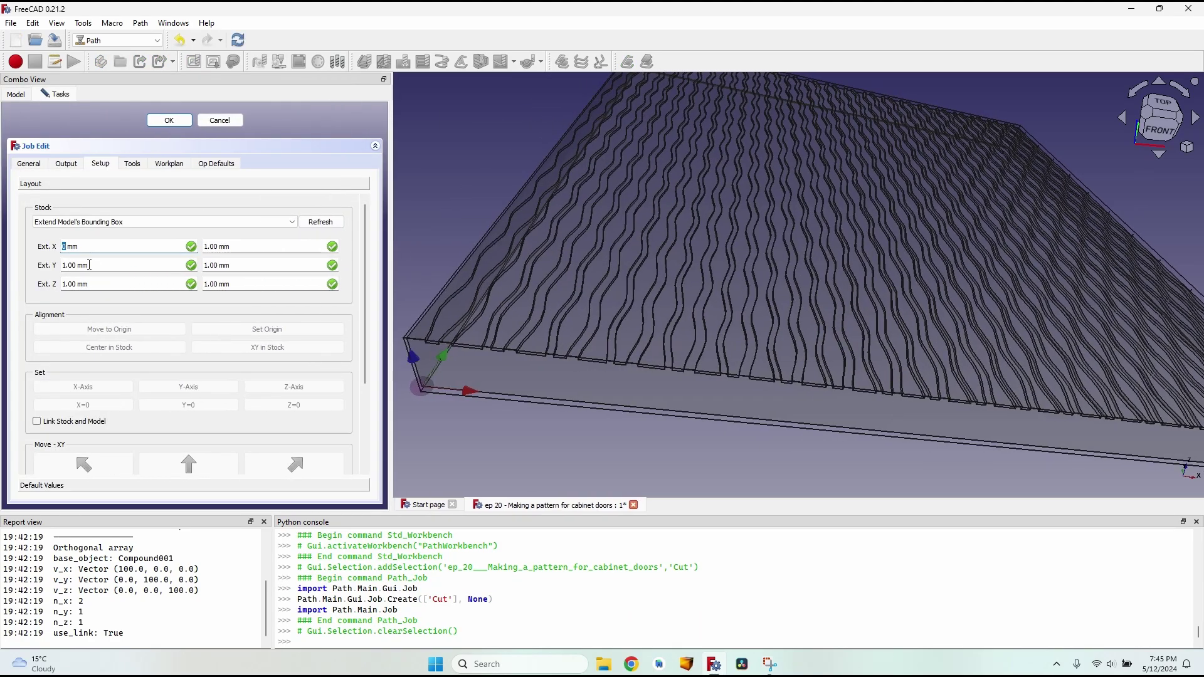
{"action": "triple_click", "coordinate": [90, 265]}
{"action": "type", "text": "0mm"}
{"action": "left_click", "coordinate": [92, 283]}
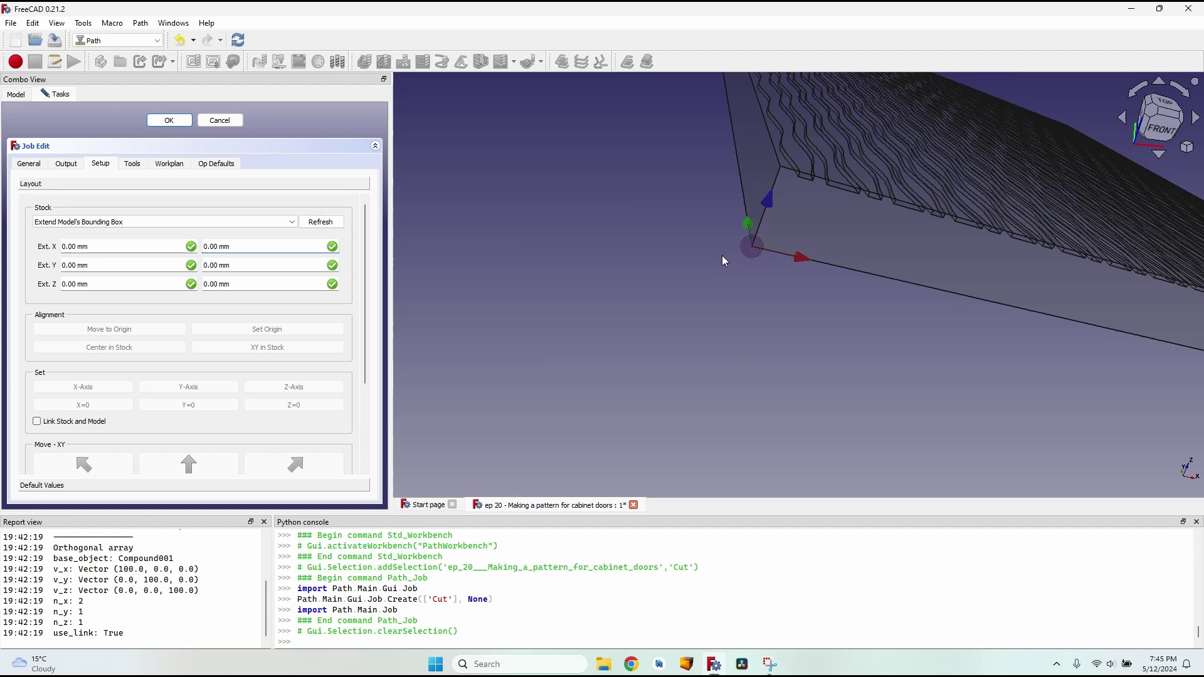
{"action": "middle_click_drag", "start_coordinate": [723, 256], "coordinate": [762, 273]}
Add the 60_degree_pointy_vbit.fctb tool bit to the job's tools
{"action": "left_click", "coordinate": [135, 164]}
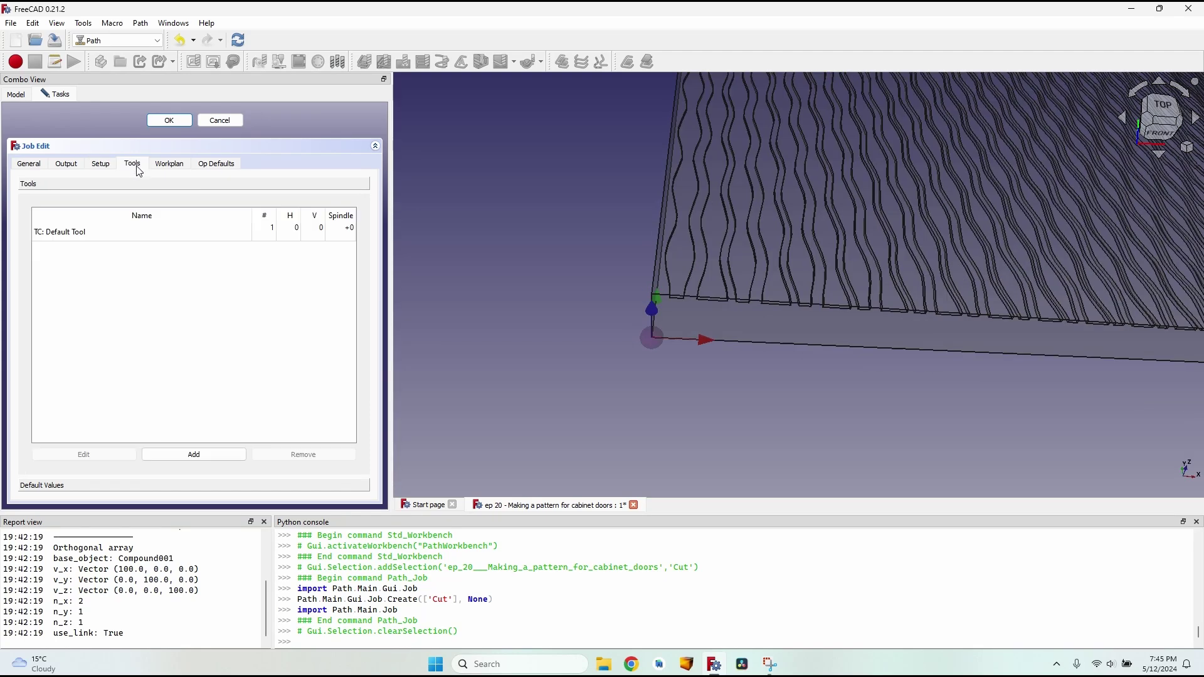
{"action": "left_click", "coordinate": [220, 454]}
{"action": "scroll", "coordinate": [467, 389], "scroll_direction": "down", "scroll_amount": 5}
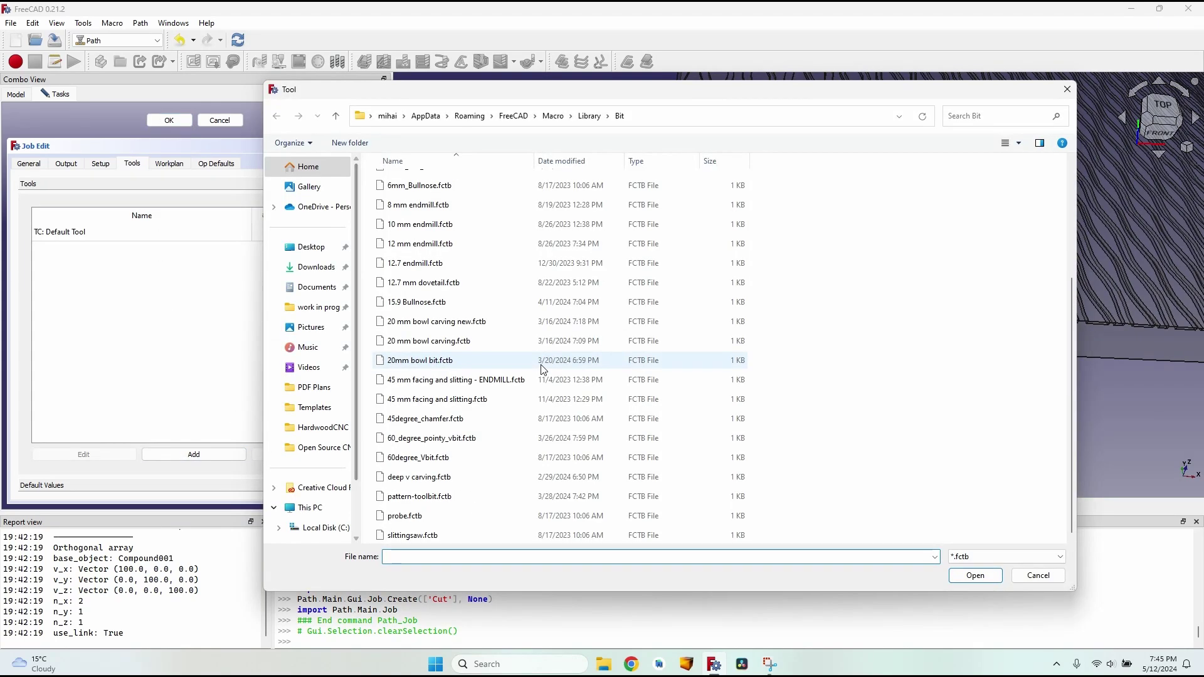
{"action": "left_click", "coordinate": [435, 440]}
{"action": "double_click", "coordinate": [435, 441]}
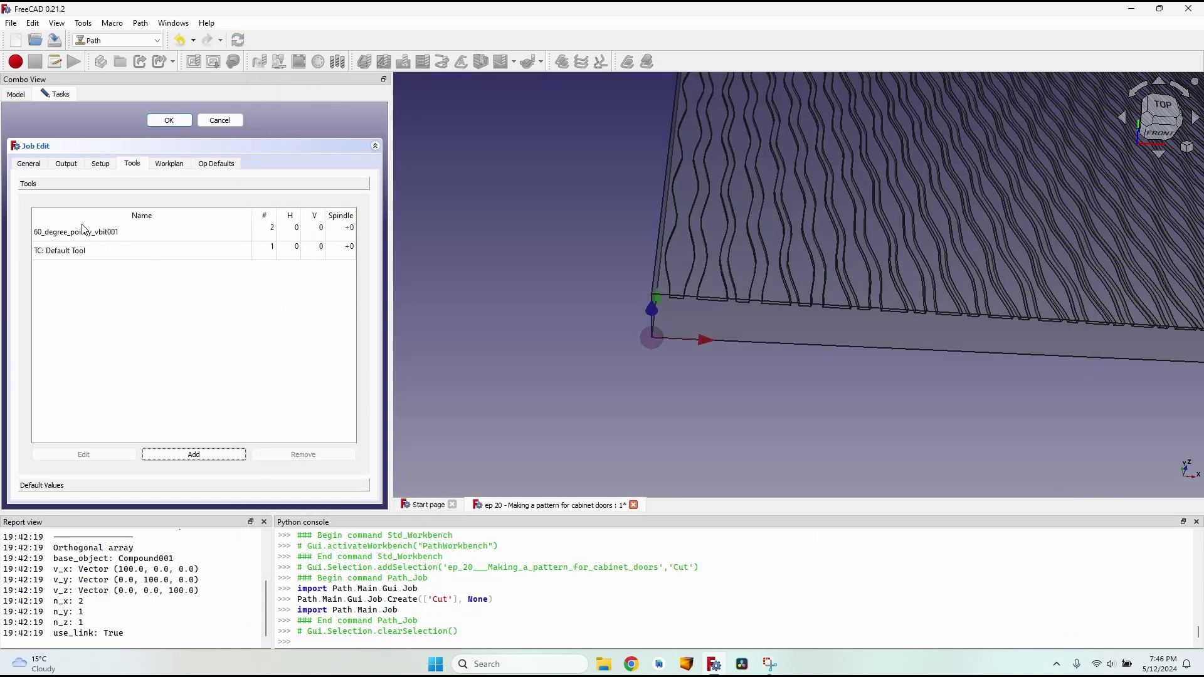
Set the 60-degree V-bit's horizontal and vertical feeds to 3000 and its spindle speed to 18500
{"action": "left_click", "coordinate": [299, 233]}
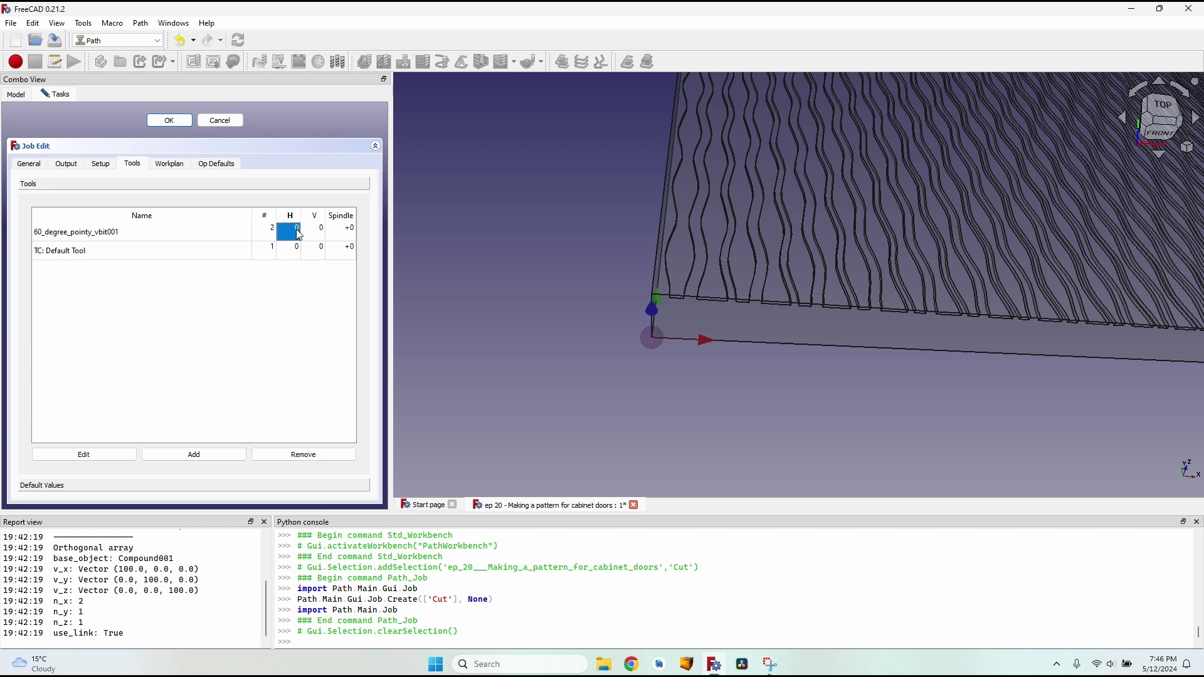
{"action": "double_click", "coordinate": [291, 232]}
{"action": "type", "text": "3000"}
{"action": "key", "text": "Tab"}
{"action": "type", "text": "3000"}
{"action": "key", "text": "Tab"}
{"action": "type", "text": "18500"}
{"action": "key", "text": "Return"}
Hide the original Cutout Board and show the job's Model-Cutout Board clone instead
{"action": "left_click", "coordinate": [65, 156]}
{"action": "key", "text": "space"}
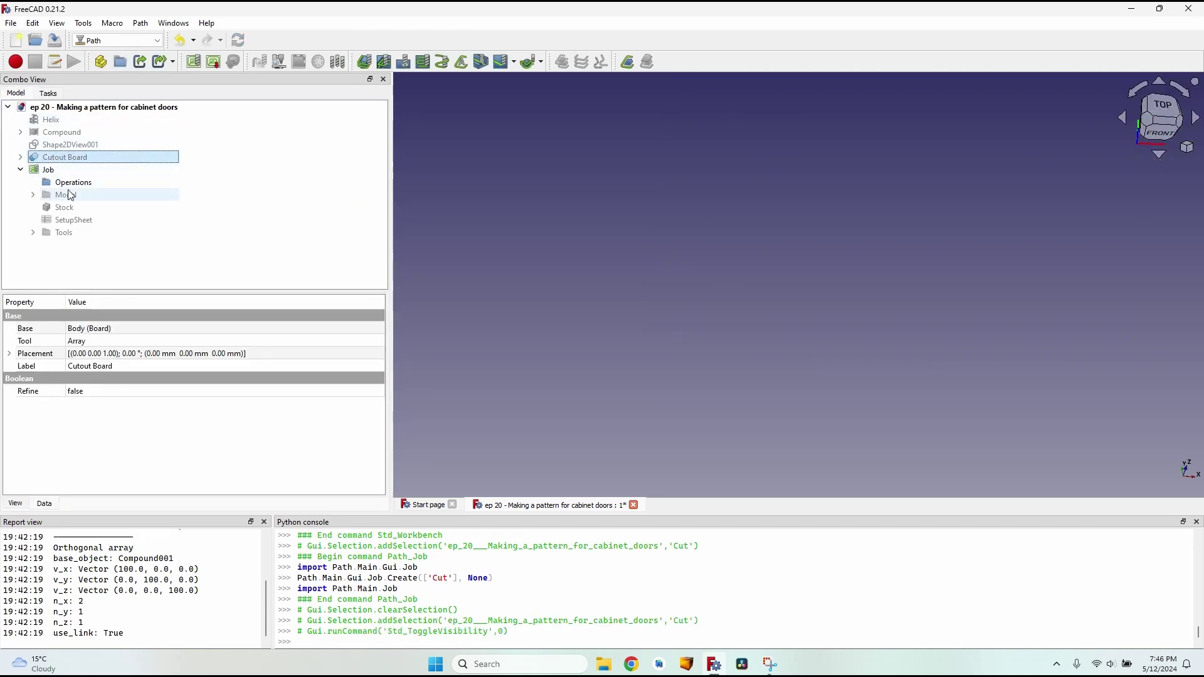
{"action": "left_click", "coordinate": [32, 194]}
{"action": "left_click", "coordinate": [100, 207]}
{"action": "key", "text": "space"}
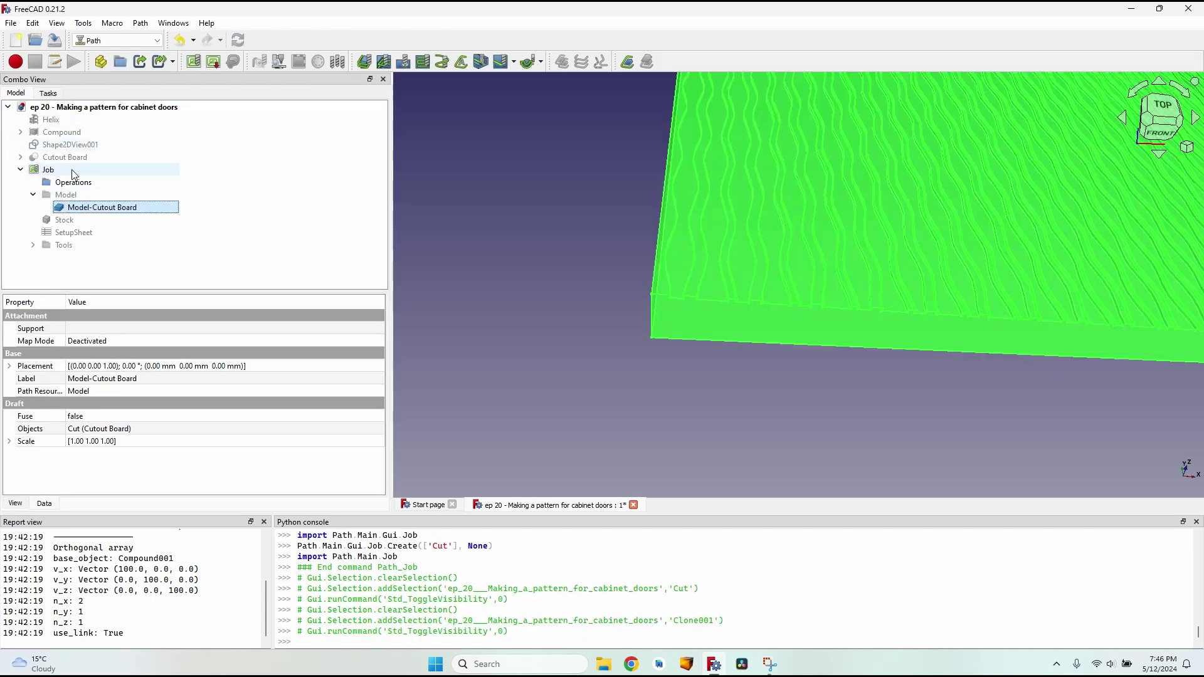
{"action": "left_click", "coordinate": [548, 243]}
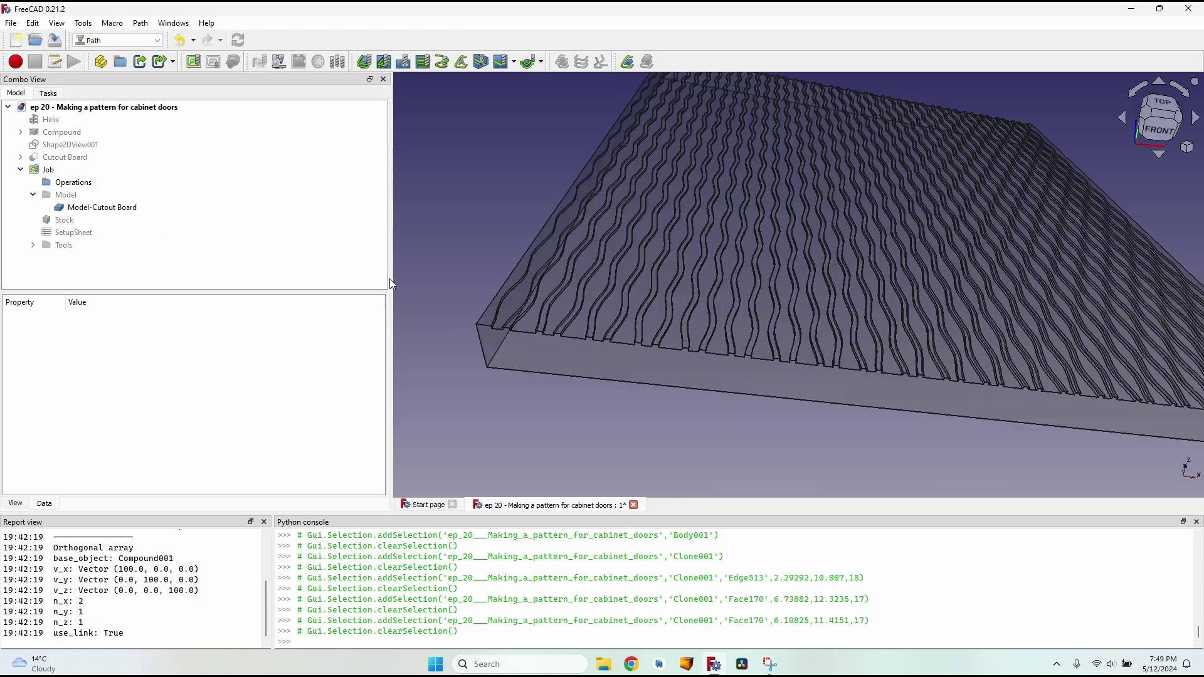
{"action": "scroll", "coordinate": [499, 288], "scroll_direction": "up", "scroll_amount": 3}
{"action": "left_click", "coordinate": [556, 326]}
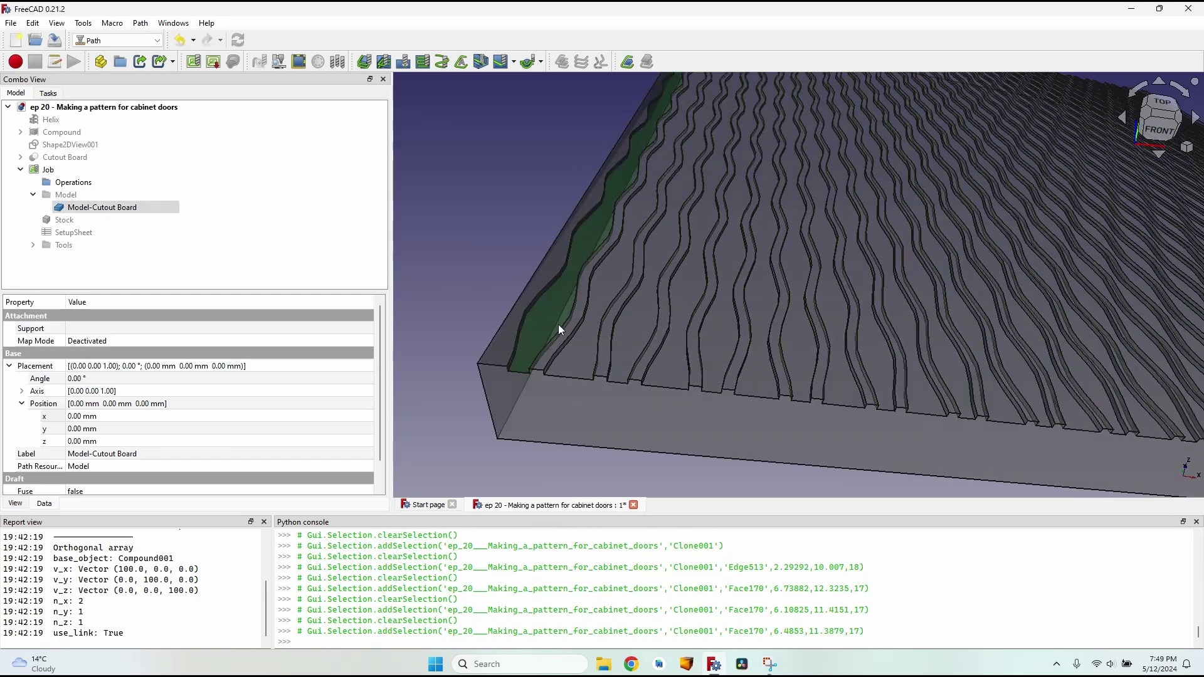
{"action": "left_click", "coordinate": [589, 333], "text": "ctrl"}
{"action": "left_click", "coordinate": [642, 333], "text": "ctrl"}
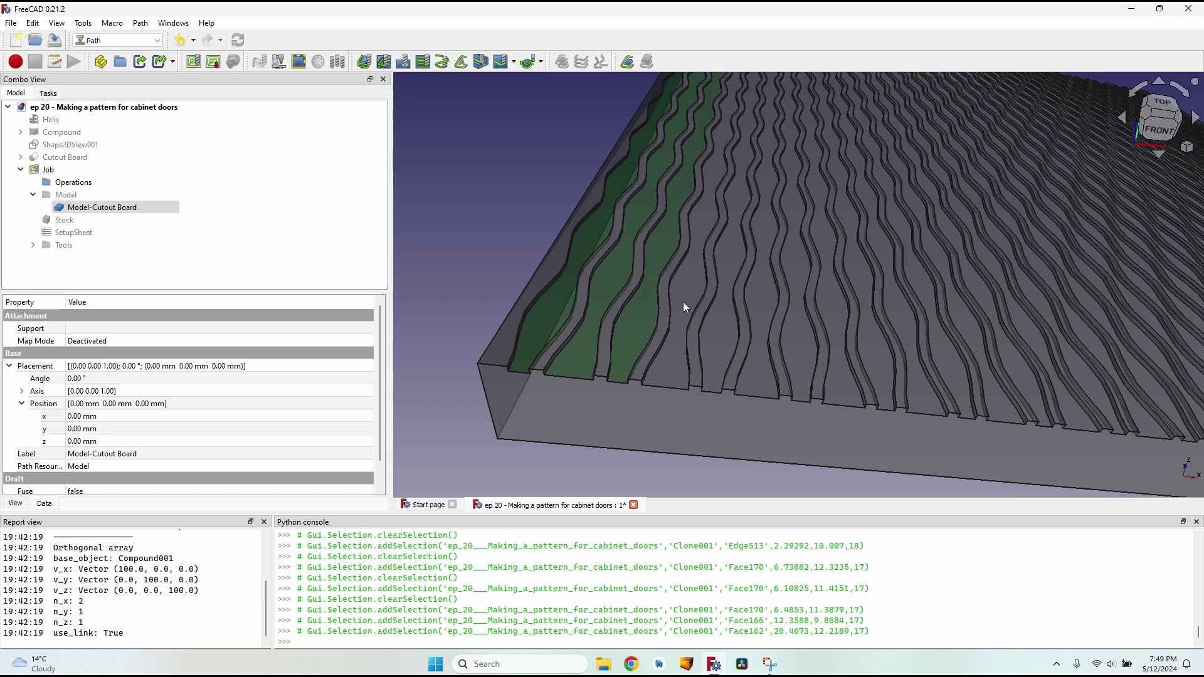
{"action": "left_click", "coordinate": [683, 303], "text": "ctrl"}
{"action": "left_click", "coordinate": [728, 345], "text": "ctrl"}
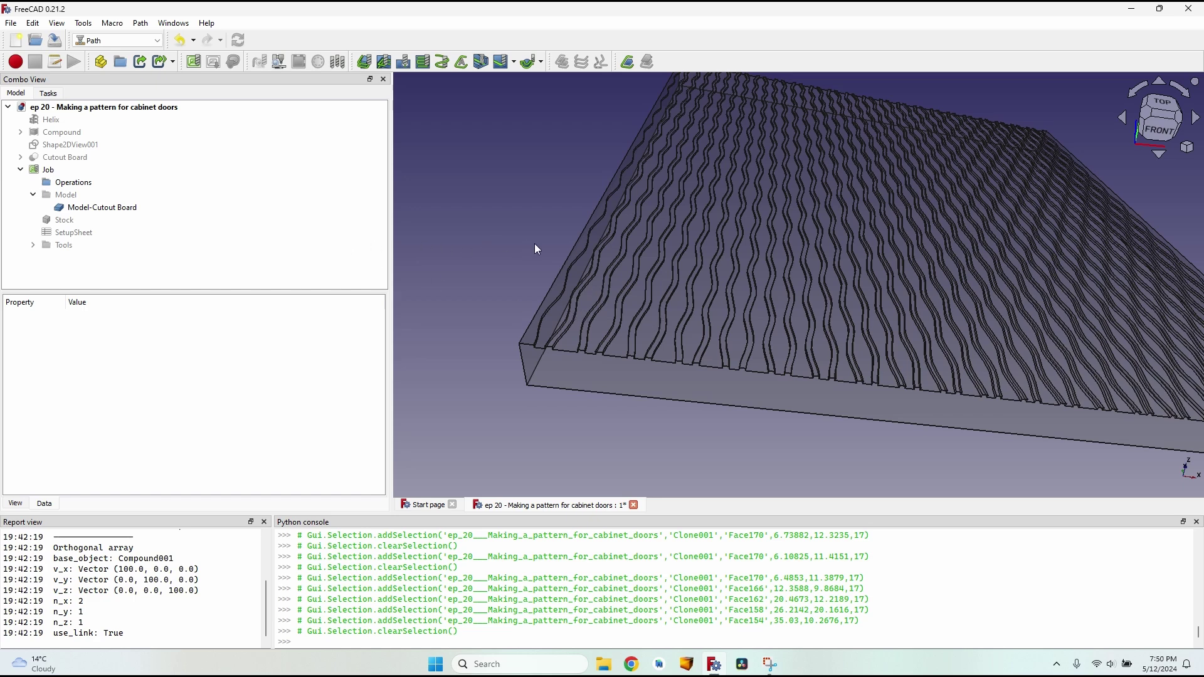
Create a Vcarve operation on the two wavy strip faces nearest the board's X-zero edge, using the 60_degree_pointy_vbit001 tool controller
{"action": "scroll", "coordinate": [547, 312], "scroll_direction": "up", "scroll_amount": 2}
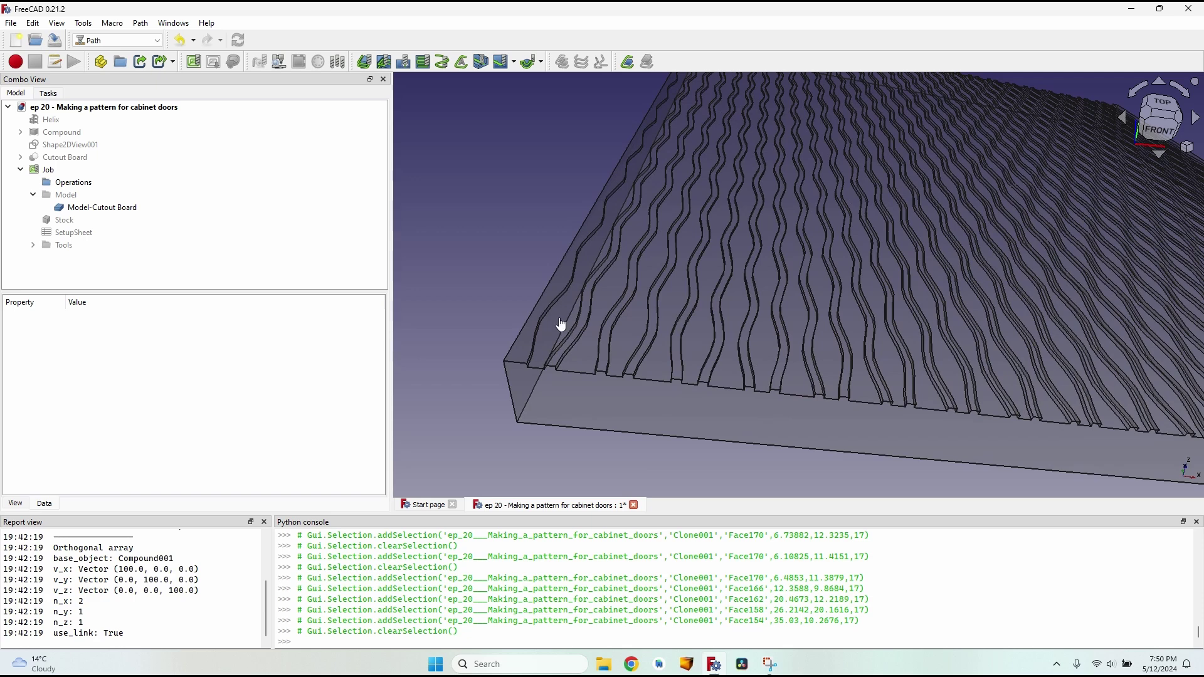
{"action": "left_click", "coordinate": [595, 313]}
{"action": "left_click", "coordinate": [611, 206]}
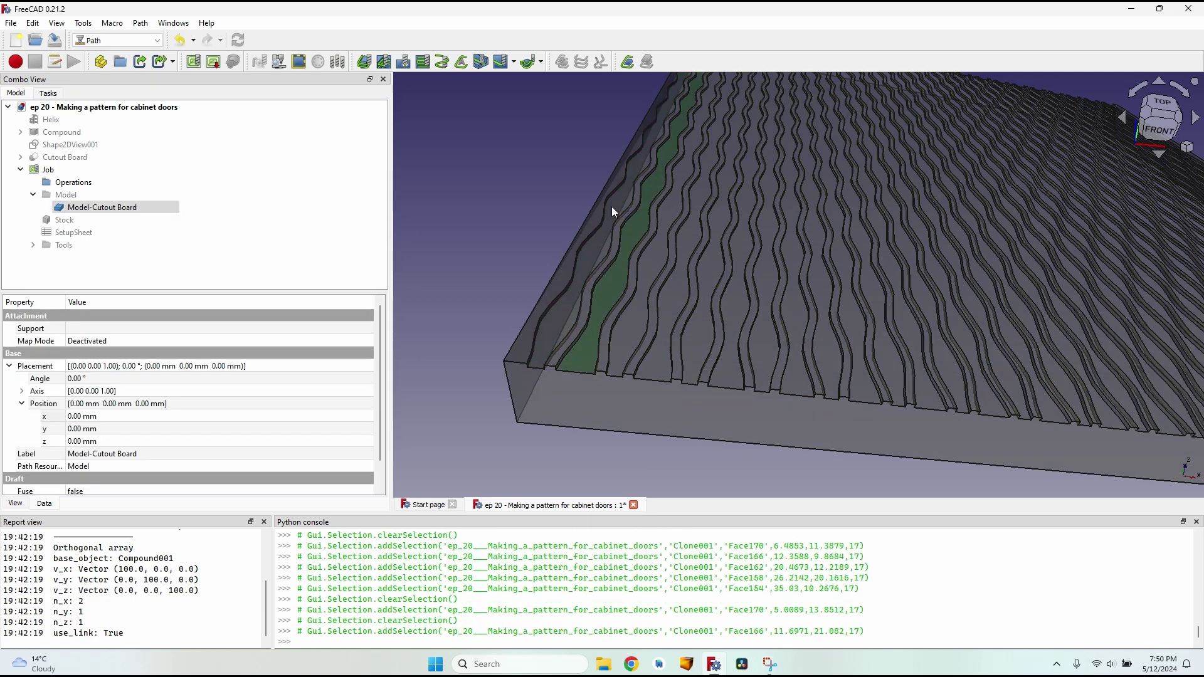
{"action": "left_click", "coordinate": [574, 324], "text": "ctrl"}
{"action": "scroll", "coordinate": [574, 325], "scroll_direction": "down", "scroll_amount": 2}
{"action": "left_click", "coordinate": [514, 63]}
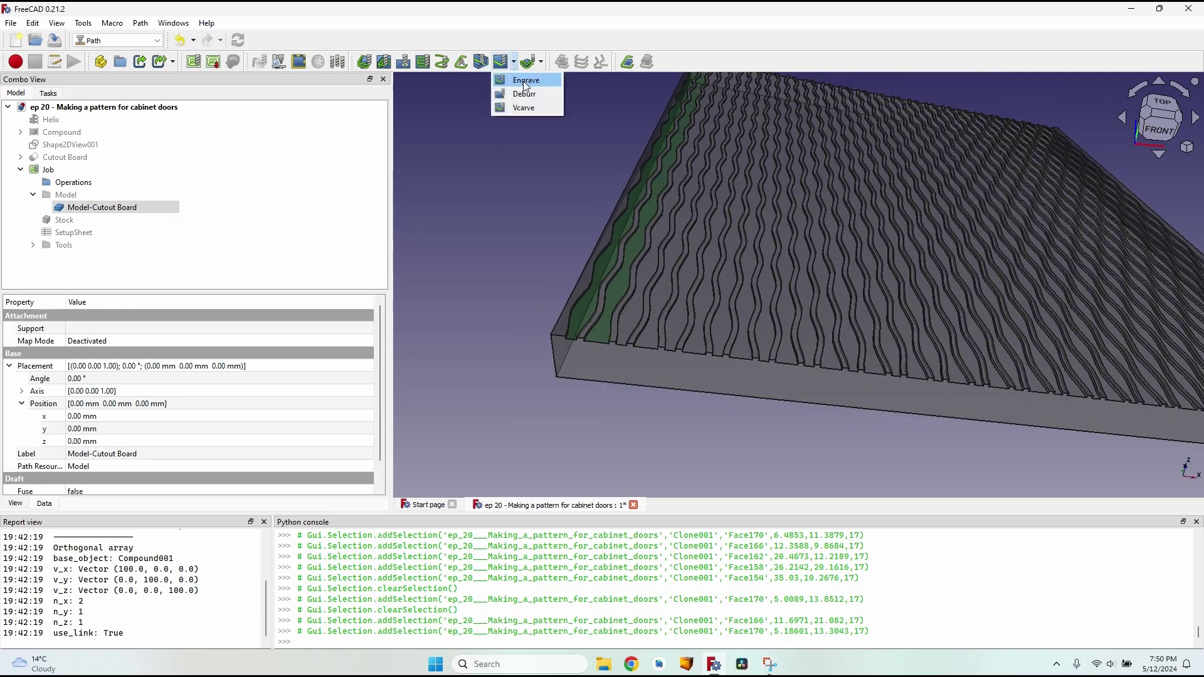
{"action": "left_click", "coordinate": [530, 108]}
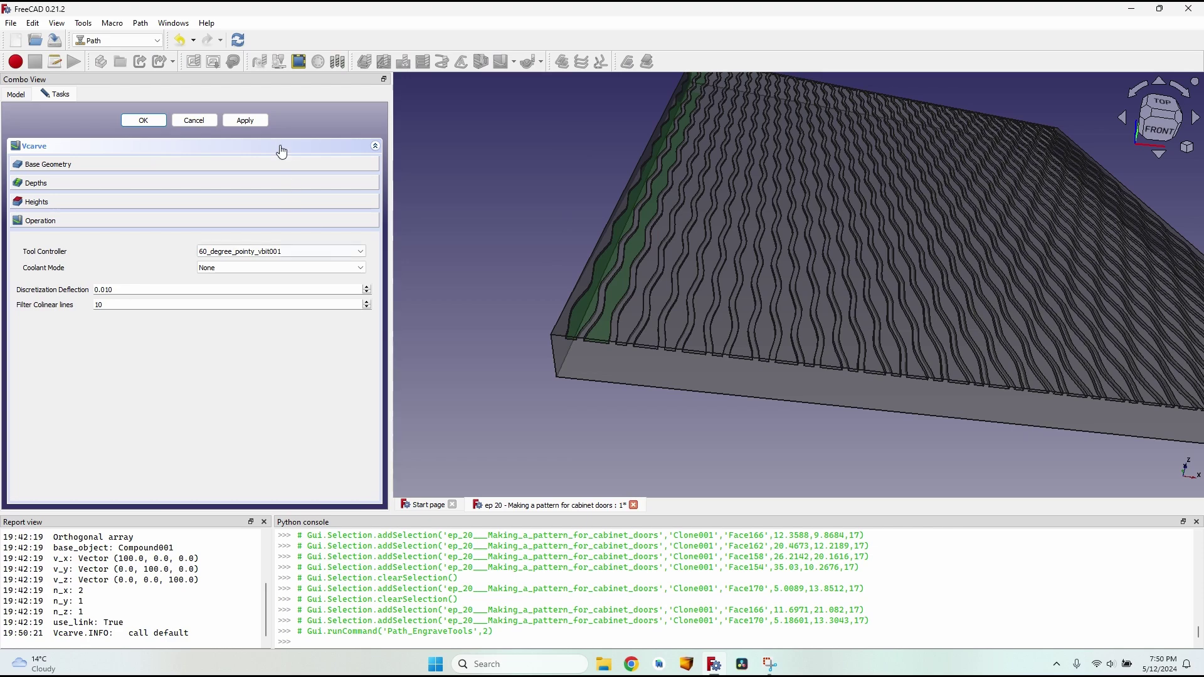
{"action": "left_click", "coordinate": [245, 120]}
{"action": "scroll", "coordinate": [583, 319], "scroll_direction": "up", "scroll_amount": 6}
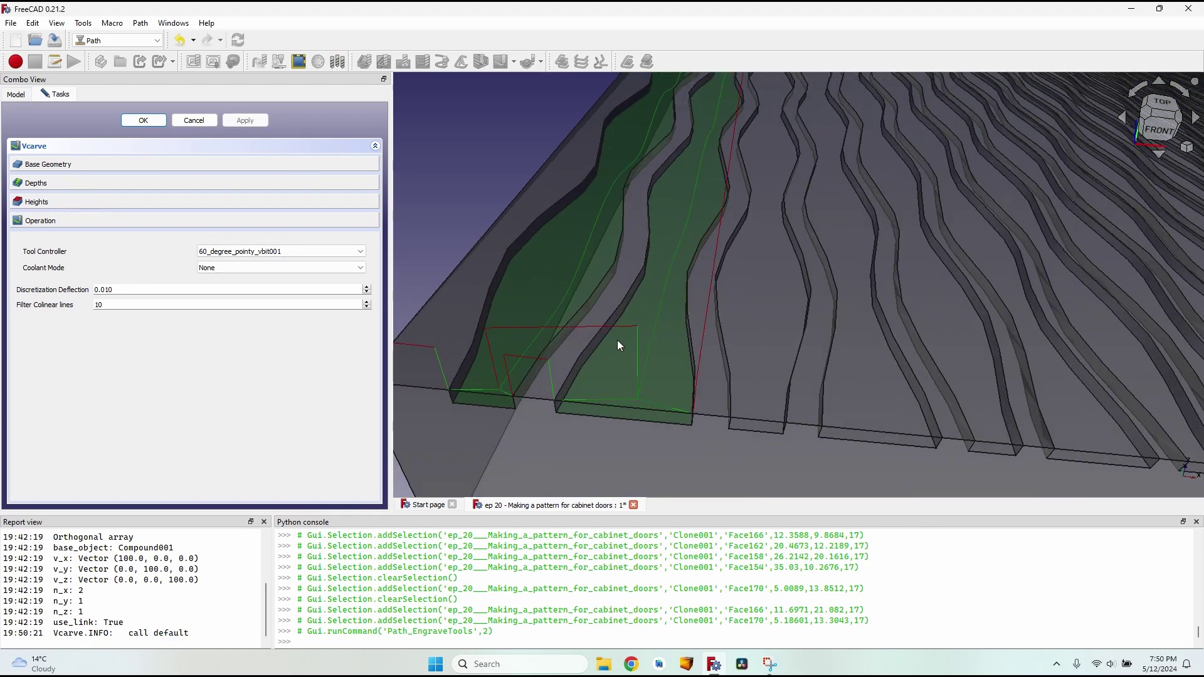
{"action": "middle_click_drag", "start_coordinate": [651, 334], "coordinate": [621, 307]}
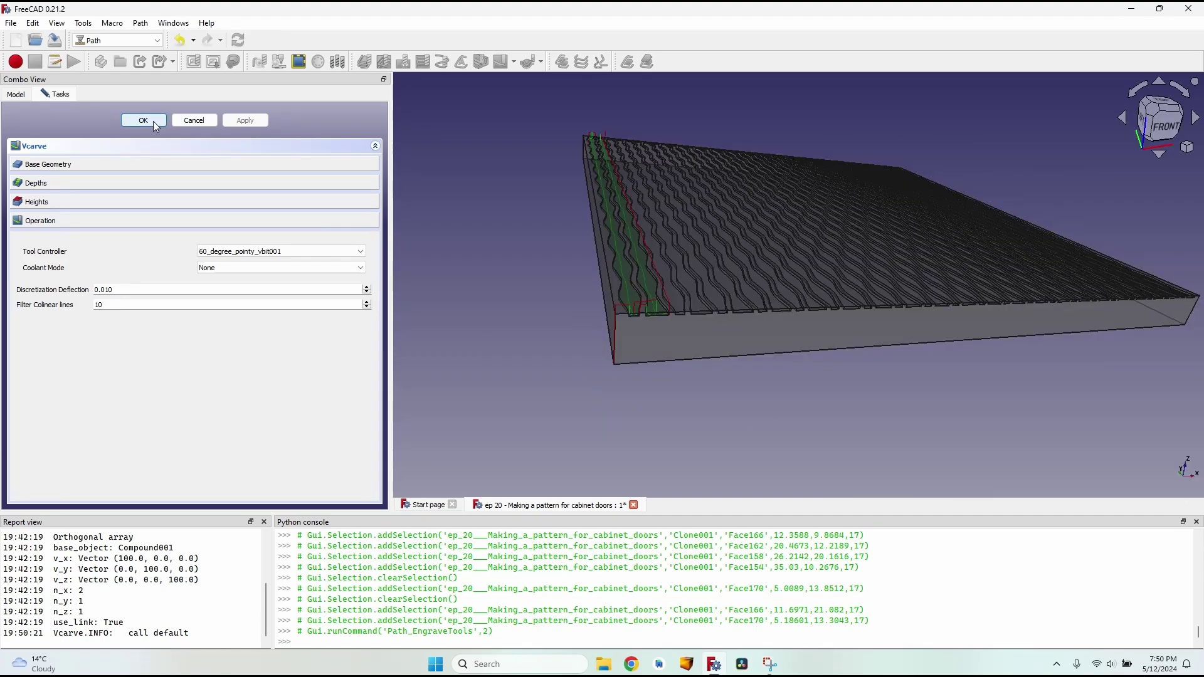
{"action": "left_click", "coordinate": [144, 121]}
{"action": "scroll", "coordinate": [621, 198], "scroll_direction": "up", "scroll_amount": 3}
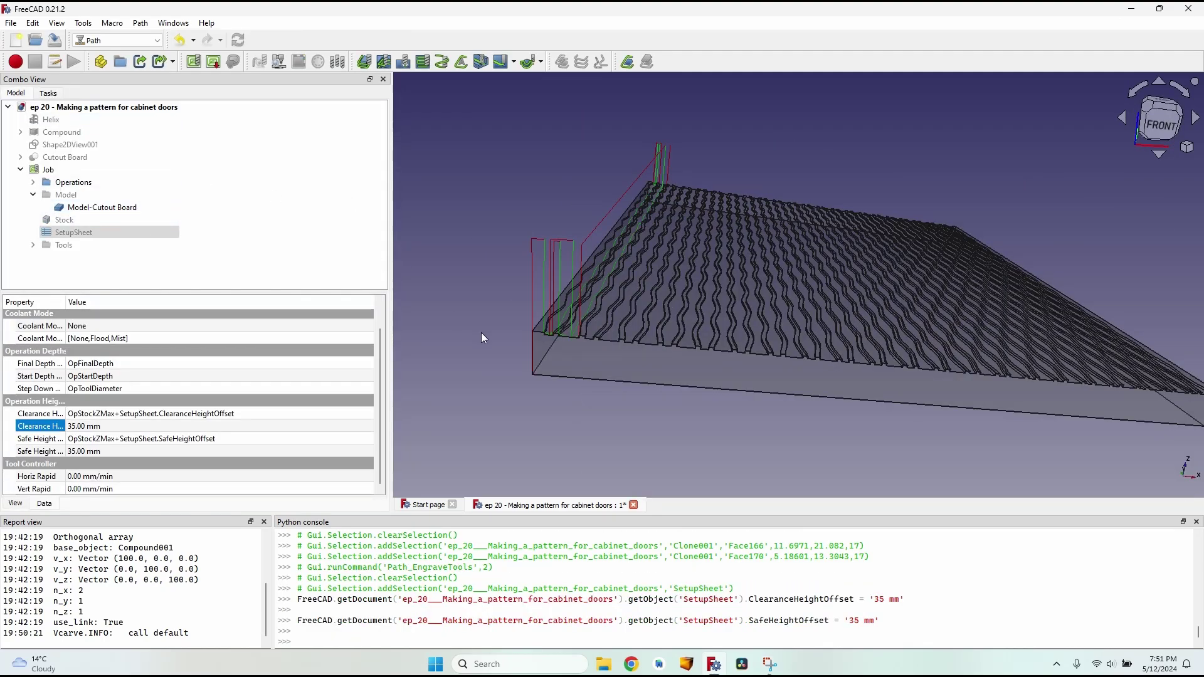
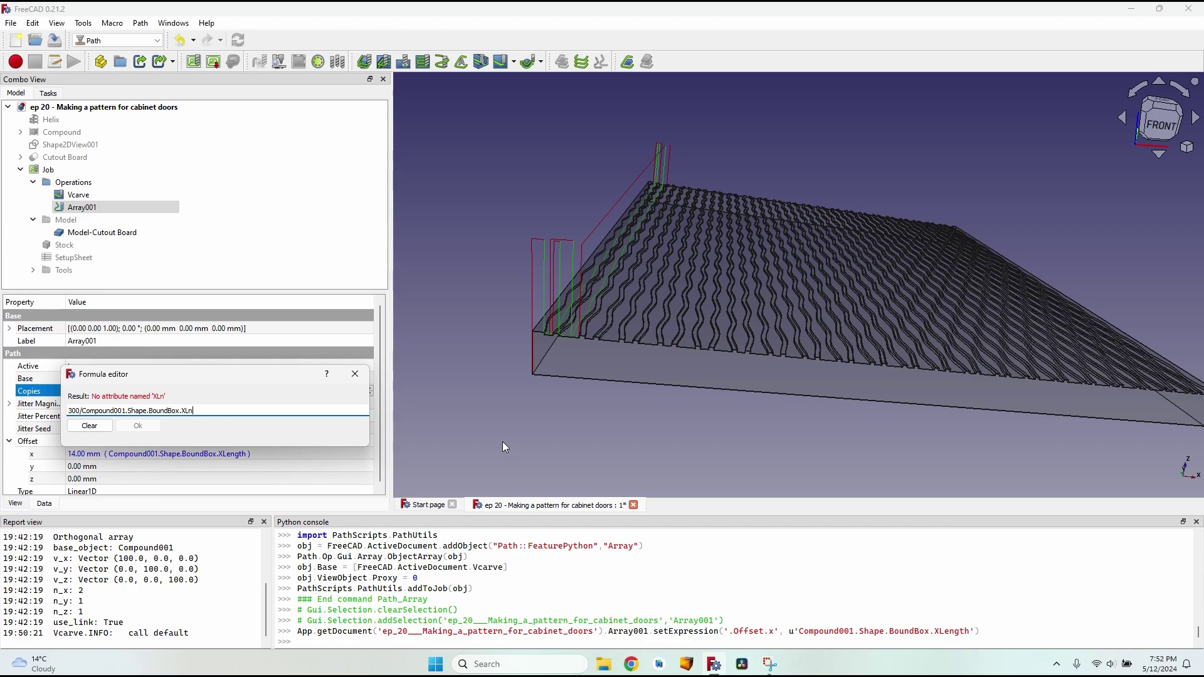
Set the Vcarve array's number of copies to the formula 300/Compound001.Shape.BoundBox.XLength
{"action": "type", "text": "ength"}
{"action": "key", "text": "Return"}
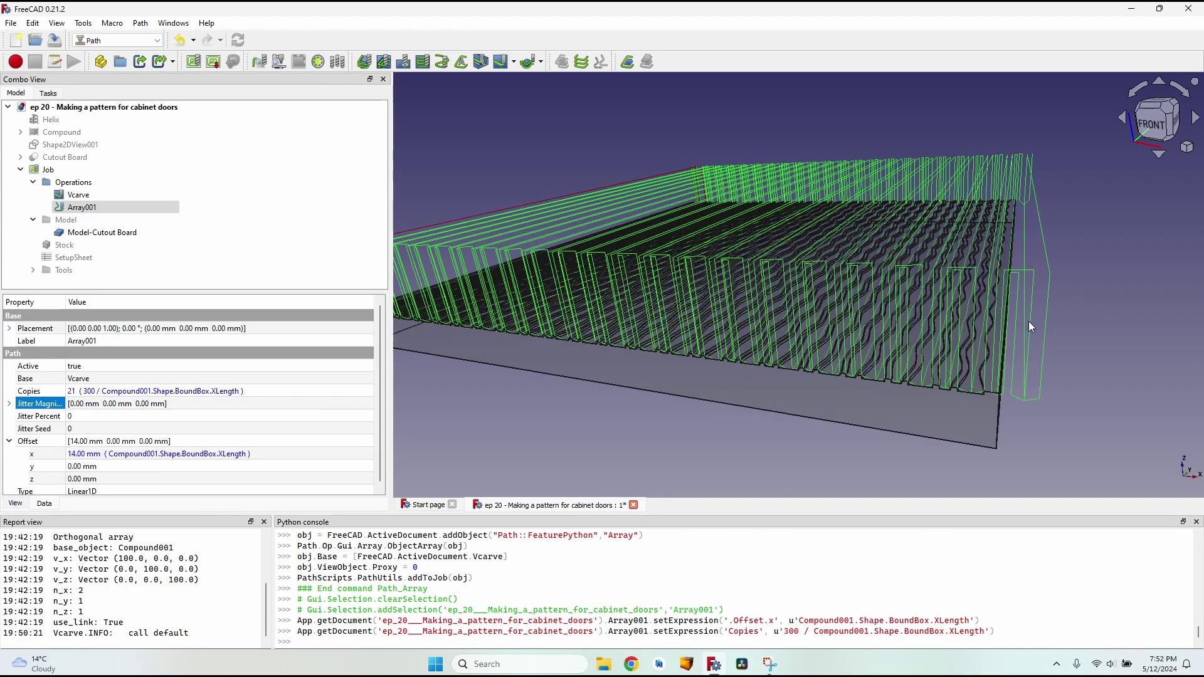
{"action": "middle_click_drag", "start_coordinate": [1029, 324], "coordinate": [972, 367]}
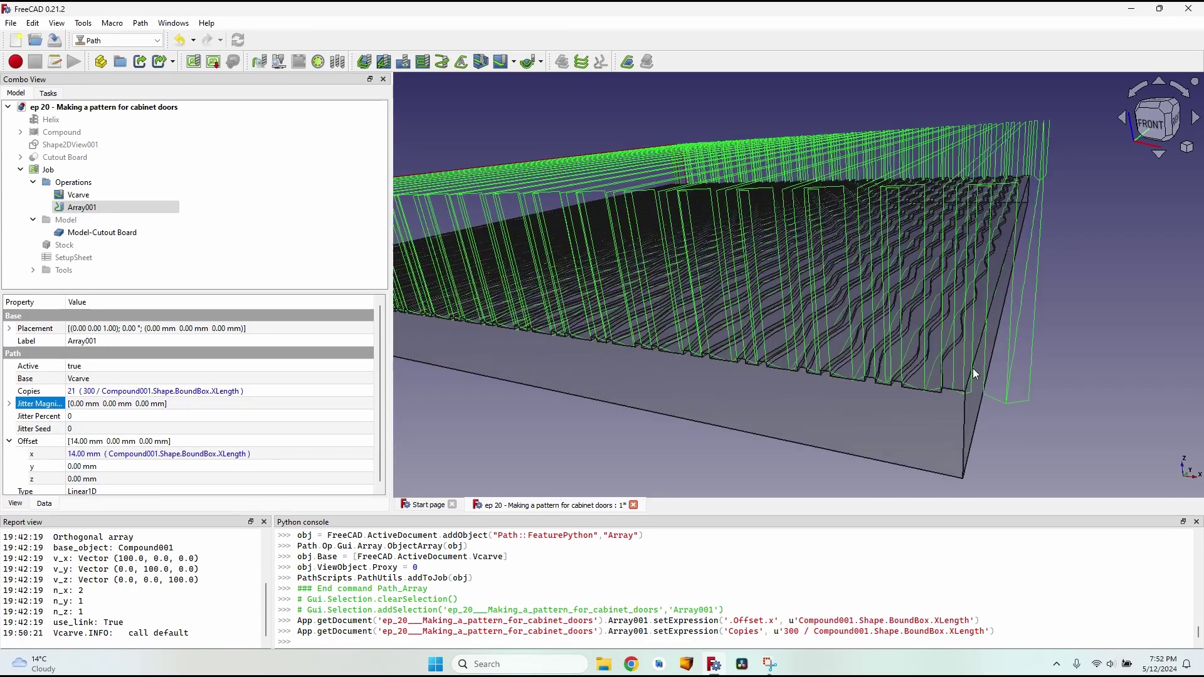
{"action": "scroll", "coordinate": [973, 367], "scroll_direction": "up", "scroll_amount": 3}
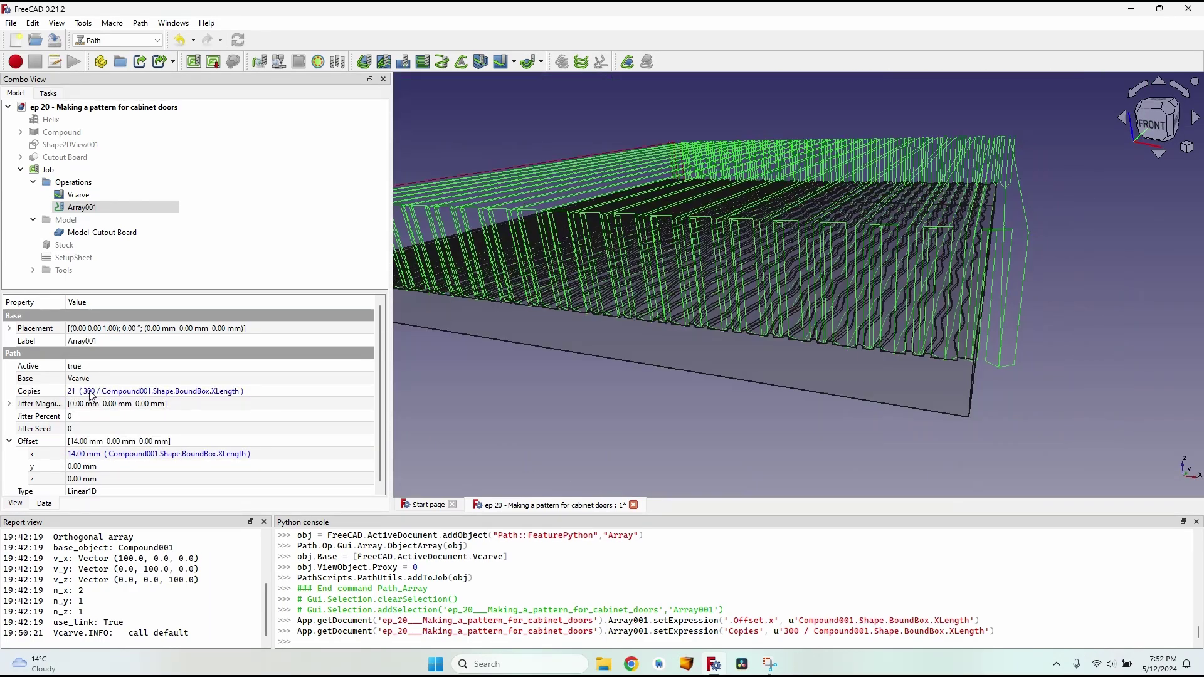
Subtract one copy from the Vcarve array by extending its Copies formula to 300 / Compound001.Shape.BoundBox.XLength - 1
{"action": "left_click", "coordinate": [91, 394]}
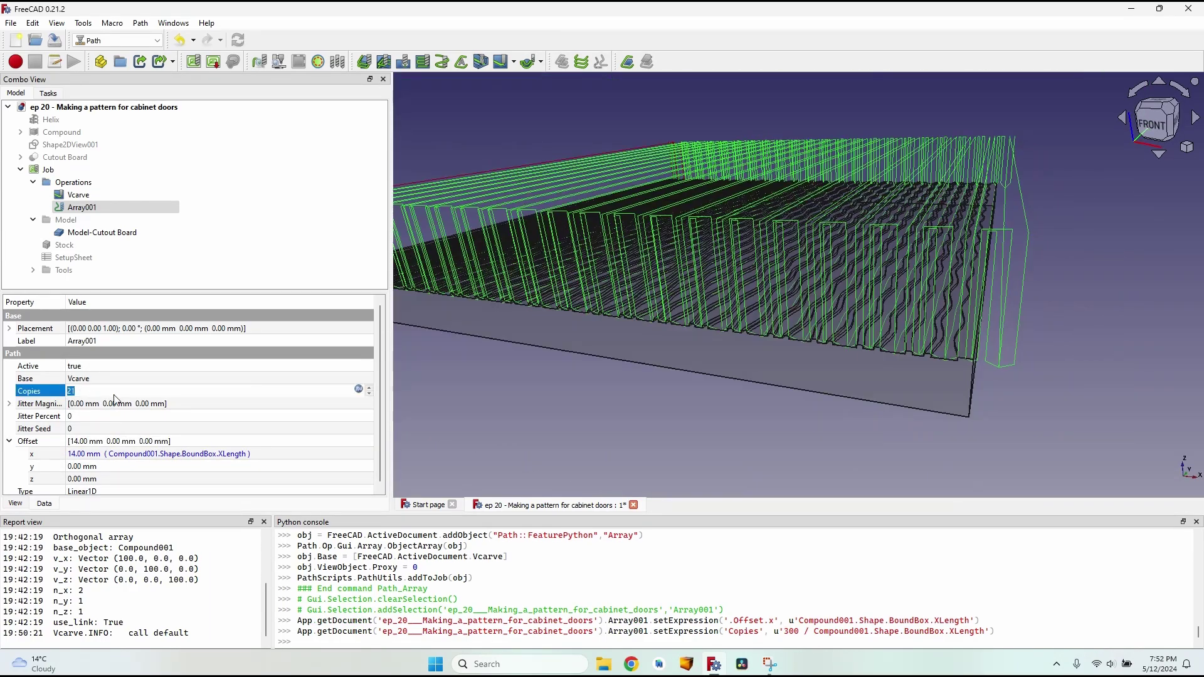
{"action": "middle_click_drag", "start_coordinate": [477, 390], "coordinate": [675, 370]}
{"action": "middle_click_drag", "start_coordinate": [675, 370], "coordinate": [696, 371]}
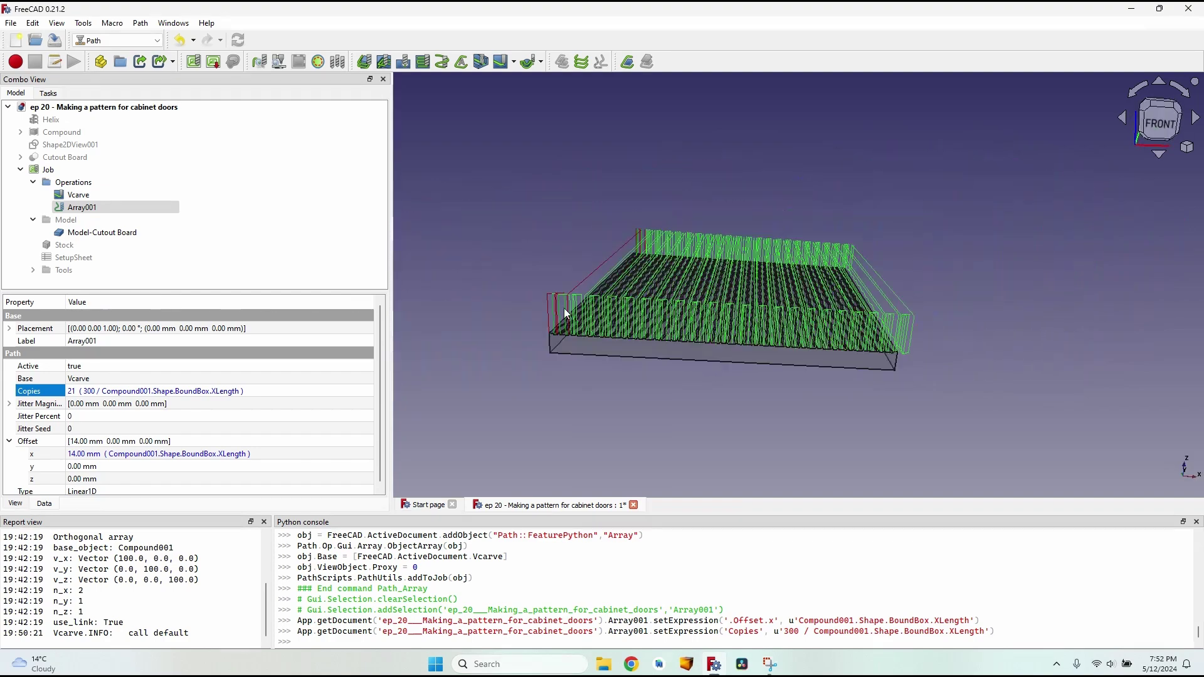
{"action": "scroll", "coordinate": [576, 319], "scroll_direction": "up", "scroll_amount": 1}
{"action": "scroll", "coordinate": [588, 321], "scroll_direction": "up", "scroll_amount": 1}
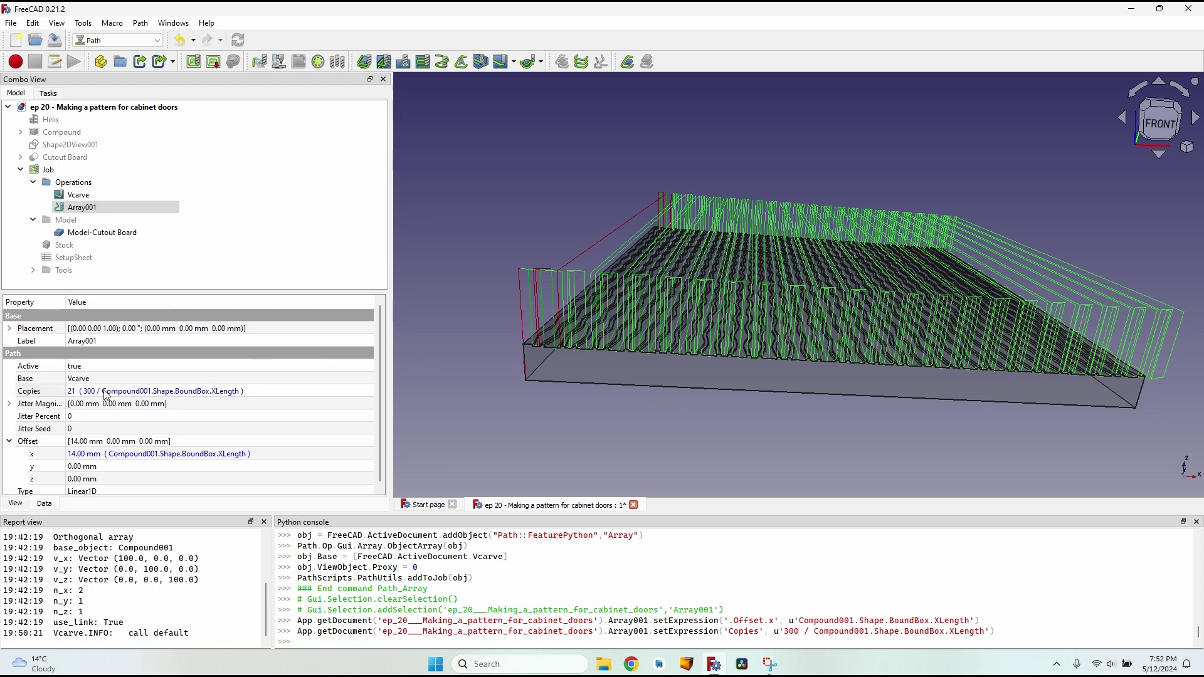
{"action": "left_click", "coordinate": [292, 392]}
{"action": "left_click", "coordinate": [359, 389]}
{"action": "left_click", "coordinate": [256, 411]}
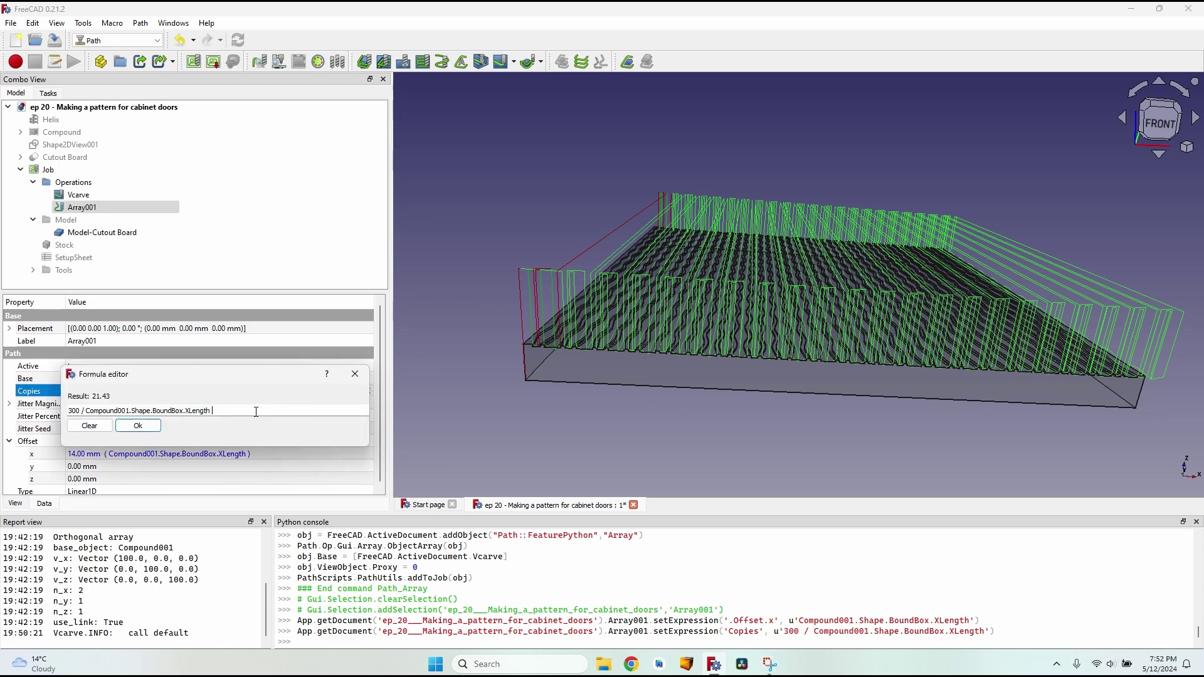
{"action": "type", "text": "- 1"}
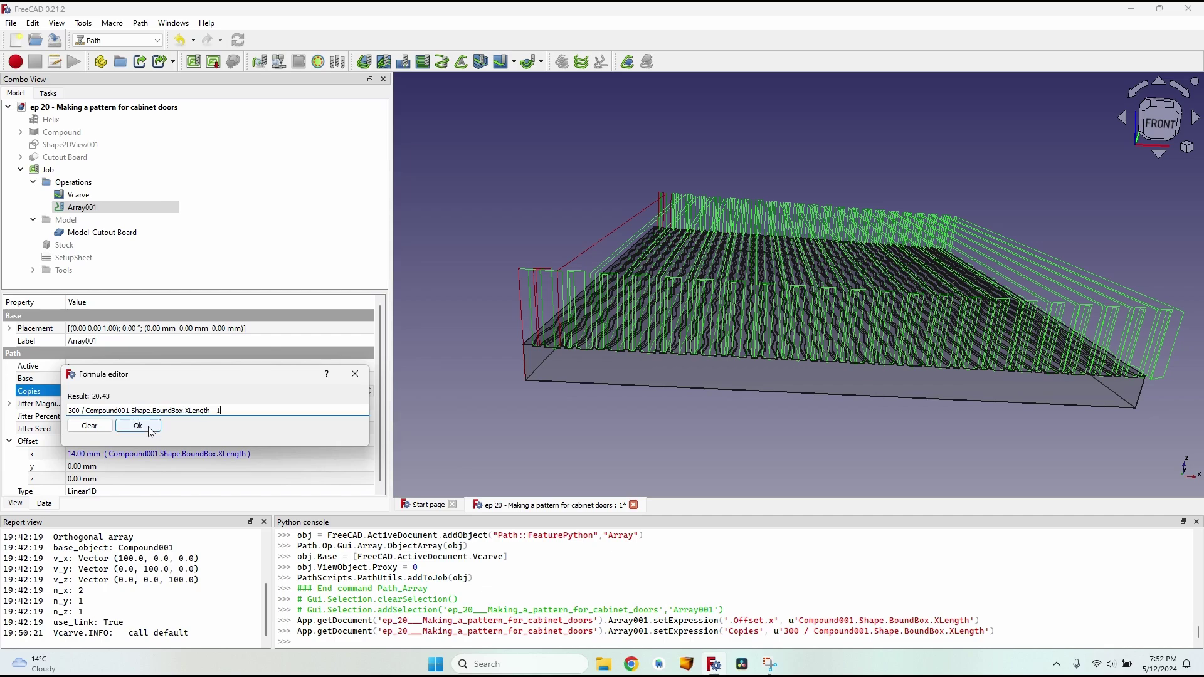
{"action": "left_click", "coordinate": [145, 426]}
Examine how the arrayed V-carve toolpaths cover the board's wavy strips, especially along the edge where the last copy ends
{"action": "middle_click_drag", "start_coordinate": [1119, 351], "coordinate": [903, 282]}
{"action": "scroll", "coordinate": [903, 282], "scroll_direction": "up", "scroll_amount": 5}
{"action": "scroll", "coordinate": [1006, 378], "scroll_direction": "down", "scroll_amount": 5}
{"action": "middle_click_drag", "start_coordinate": [646, 215], "coordinate": [849, 308]}
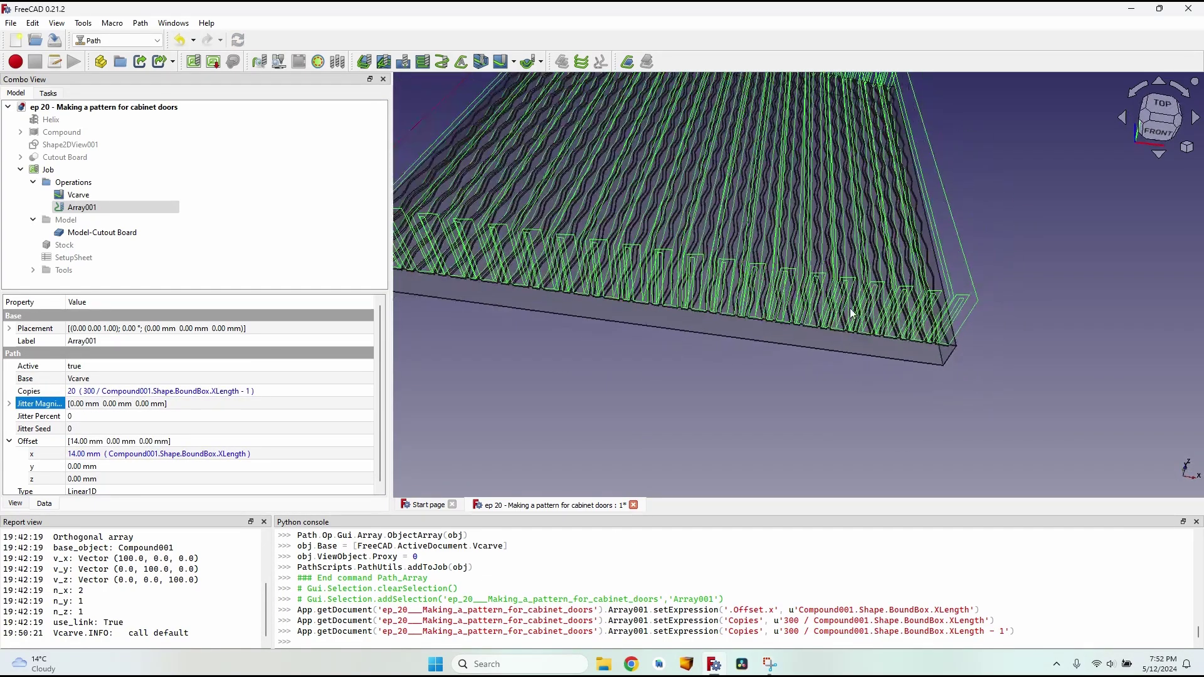
{"action": "middle_click_drag", "start_coordinate": [771, 252], "coordinate": [930, 264]}
{"action": "scroll", "coordinate": [719, 276], "scroll_direction": "down", "scroll_amount": 2}
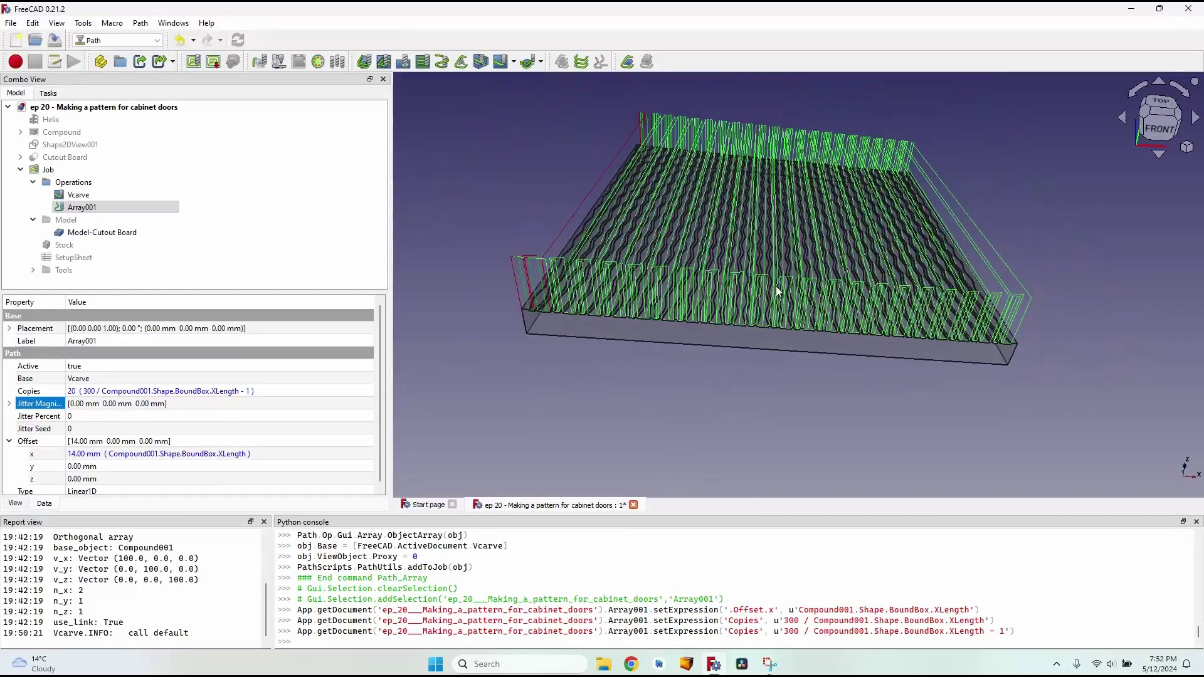
{"action": "middle_click_drag", "start_coordinate": [822, 296], "coordinate": [597, 247]}
{"action": "scroll", "coordinate": [712, 243], "scroll_direction": "up", "scroll_amount": 1}
{"action": "scroll", "coordinate": [755, 250], "scroll_direction": "up", "scroll_amount": 1}
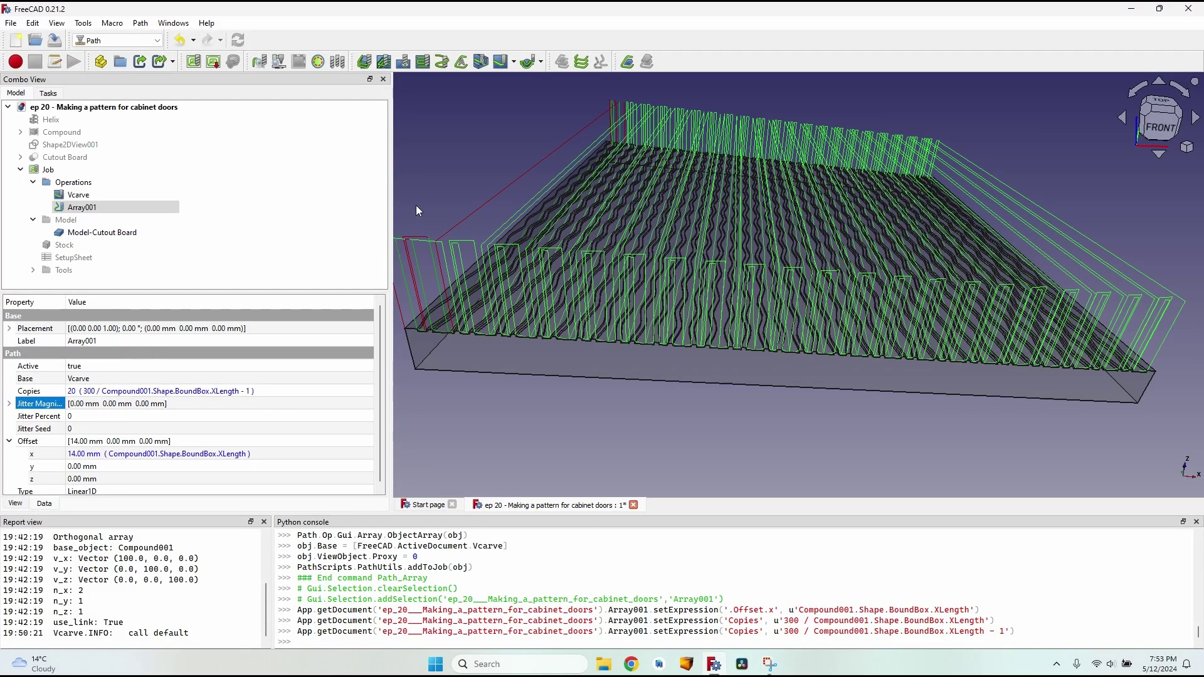
{"action": "scroll", "coordinate": [868, 209], "scroll_direction": "down", "scroll_amount": 4}
{"action": "scroll", "coordinate": [867, 208], "scroll_direction": "up", "scroll_amount": 3}
{"action": "middle_click_drag", "start_coordinate": [728, 251], "coordinate": [690, 260]}
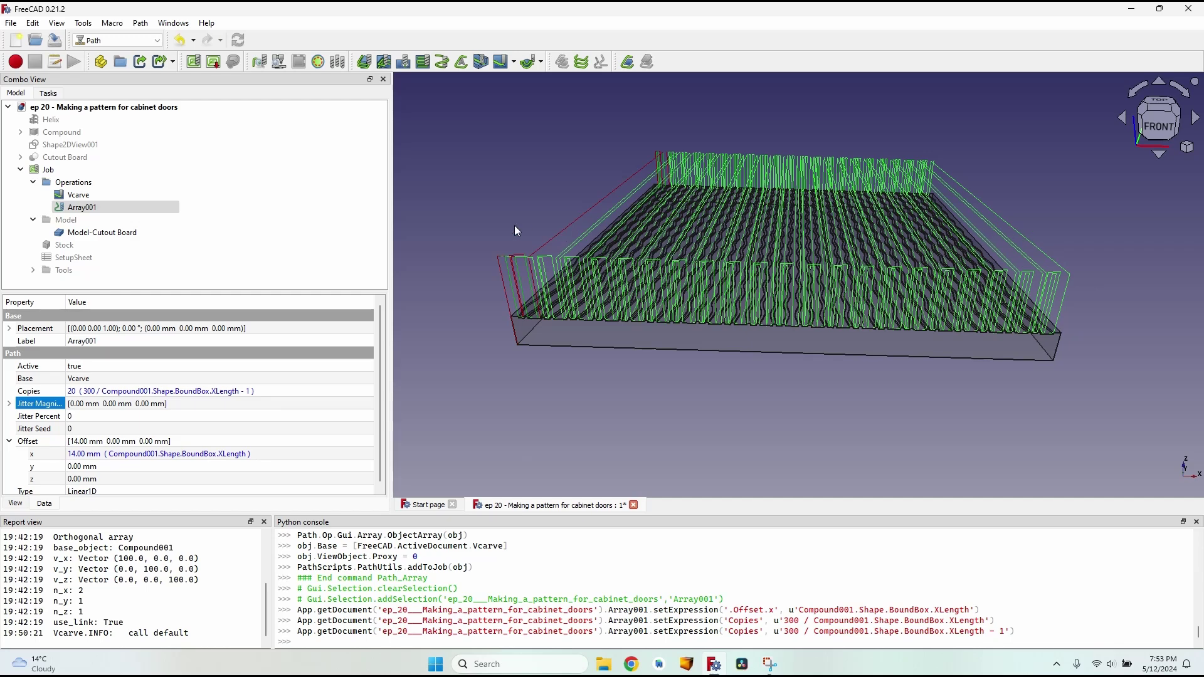
{"action": "middle_click_drag", "start_coordinate": [758, 238], "coordinate": [604, 266]}
{"action": "left_click", "coordinate": [88, 207]}
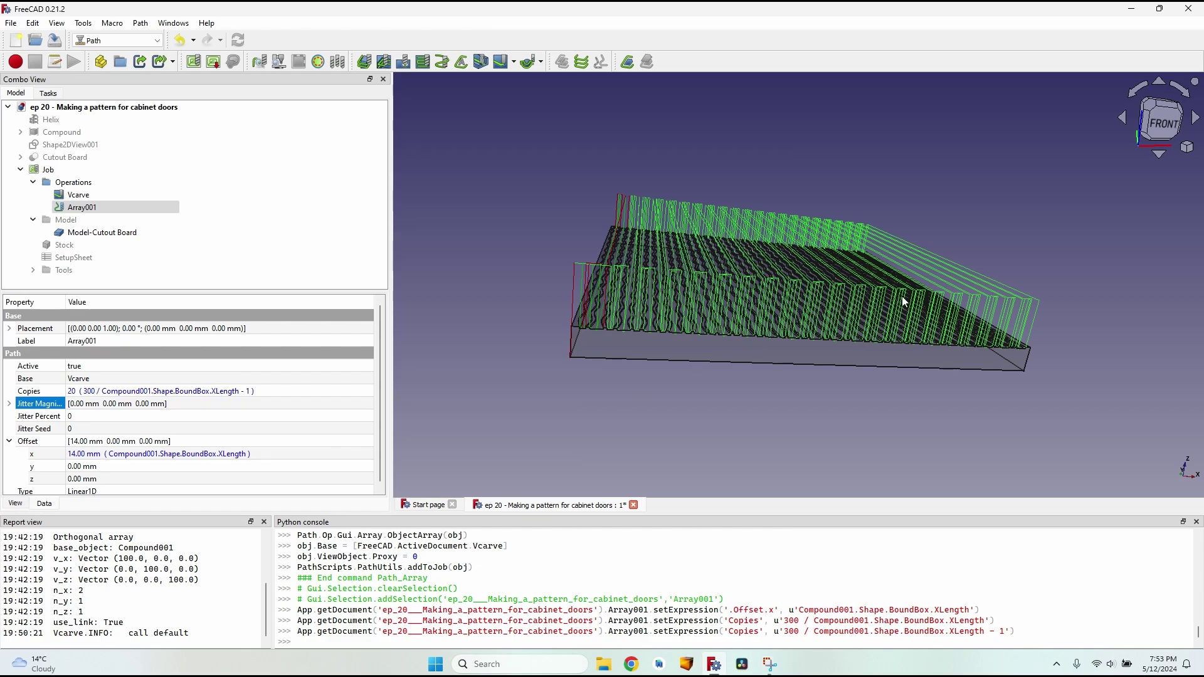
{"action": "middle_click_drag", "start_coordinate": [903, 302], "coordinate": [594, 273]}
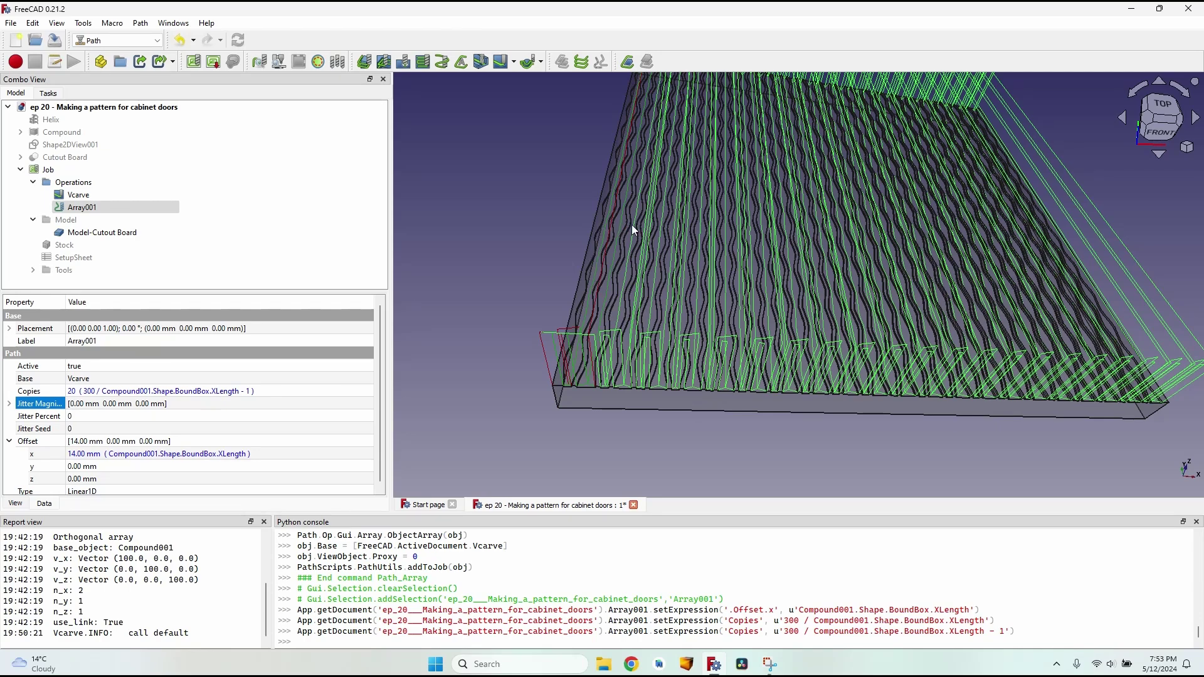
Post-process the job with KineticNCBeamicon2 and accept the generated G-code for the .nc file
{"action": "scroll", "coordinate": [1016, 258], "scroll_direction": "down", "scroll_amount": 3}
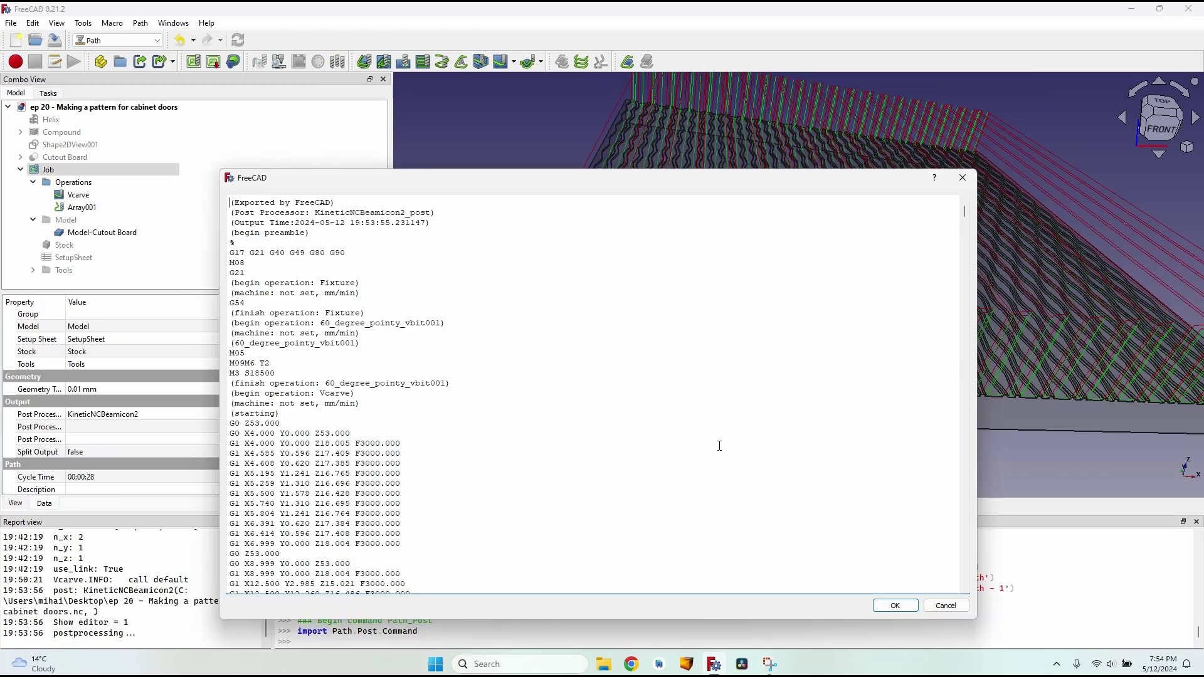
{"action": "left_click", "coordinate": [895, 605]}
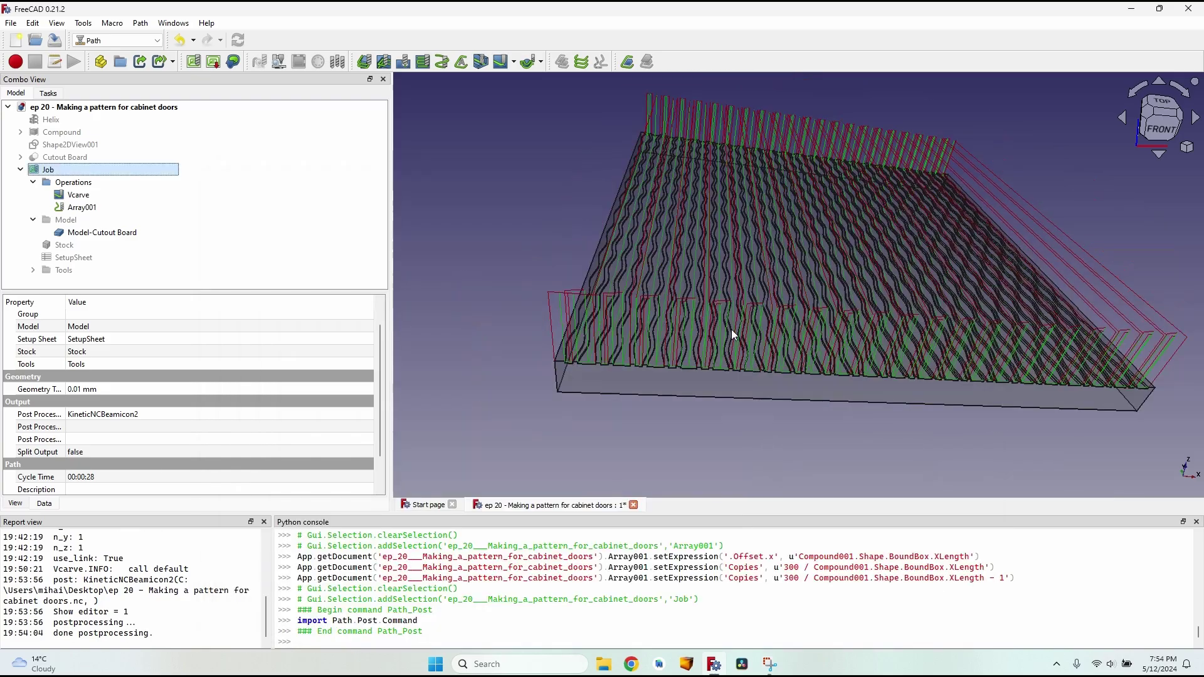